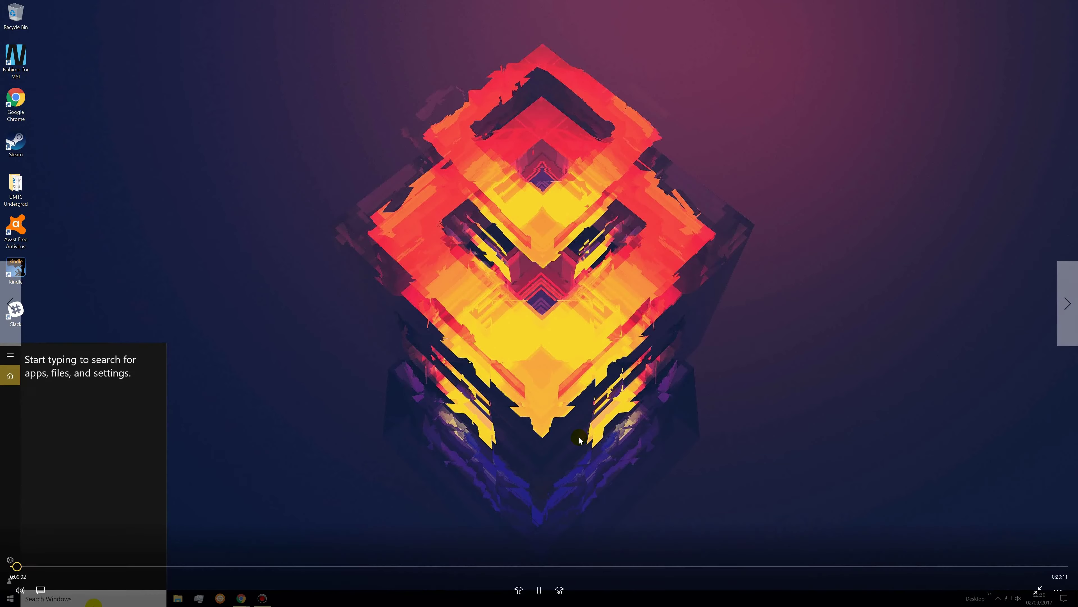
Step: Find and launch Workbench 17.2 from the Windows search
text(Workbench)
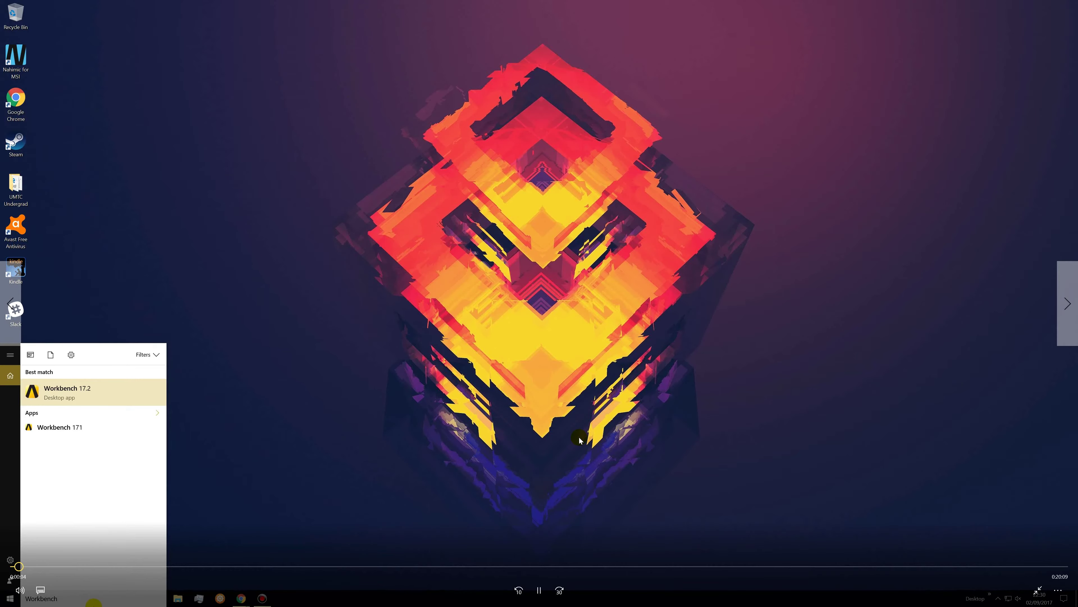
key(Return)
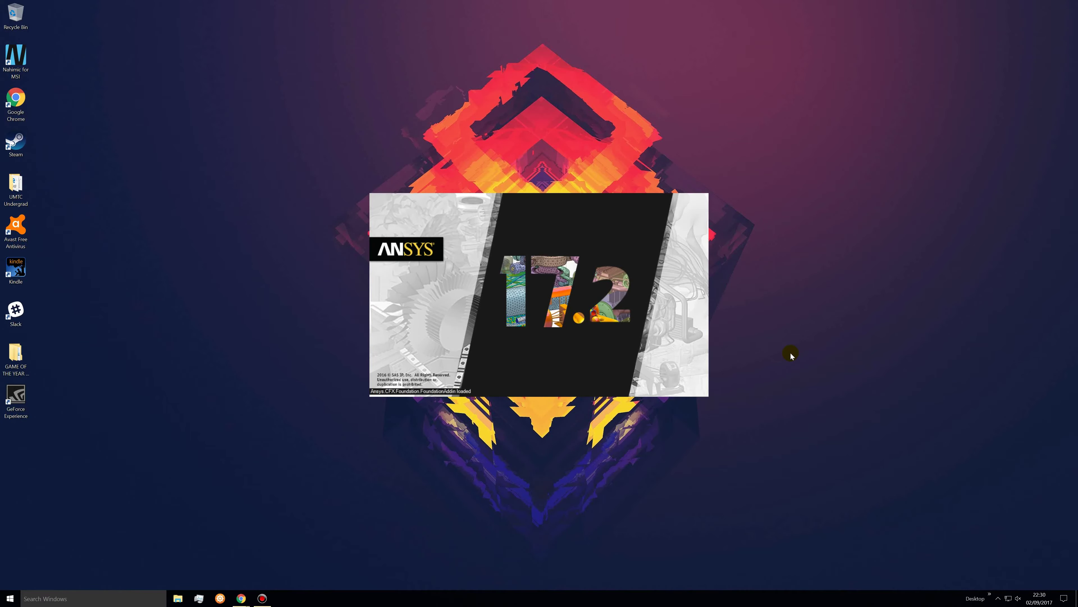
click(998, 602)
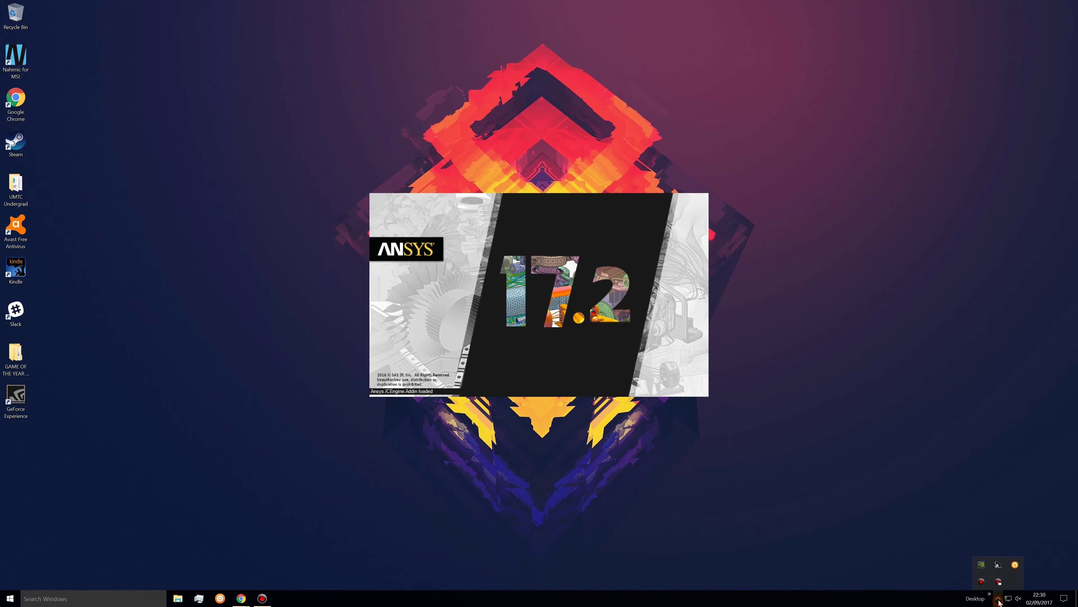
click(999, 585)
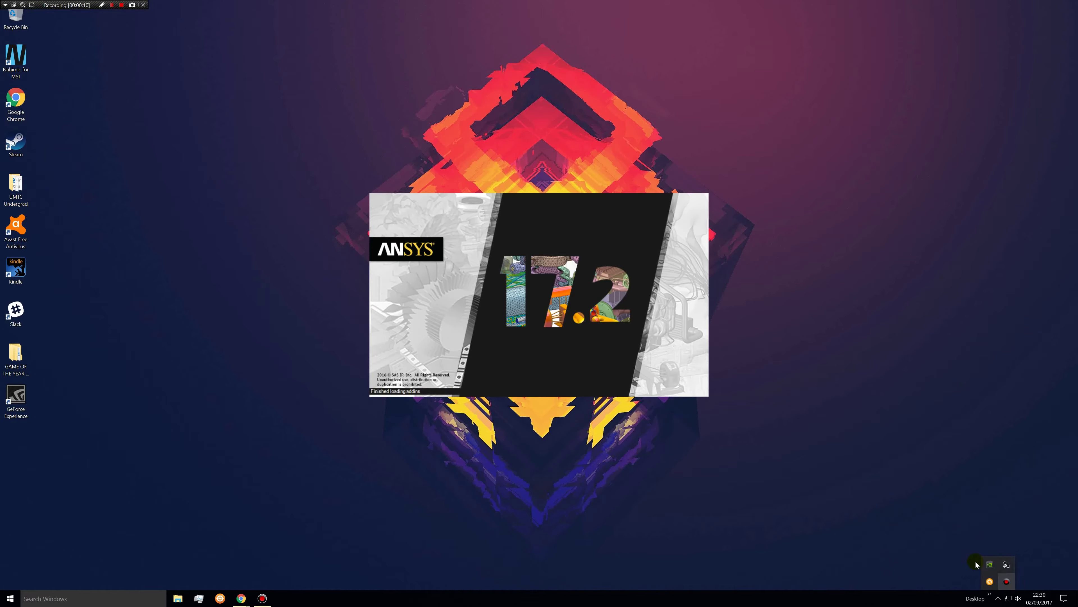
right_click(13, 14)
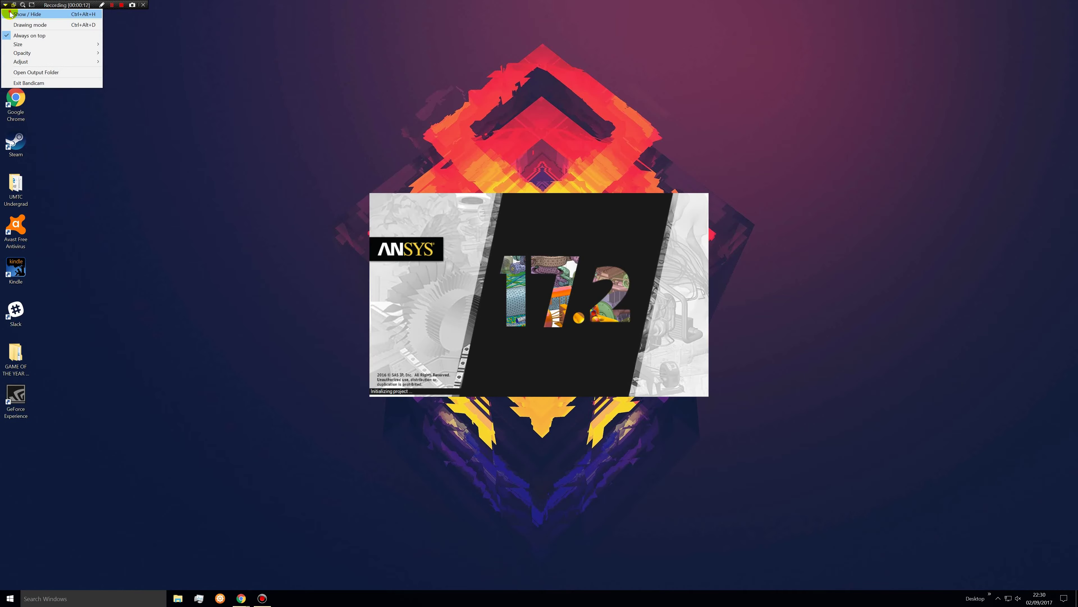
click(593, 358)
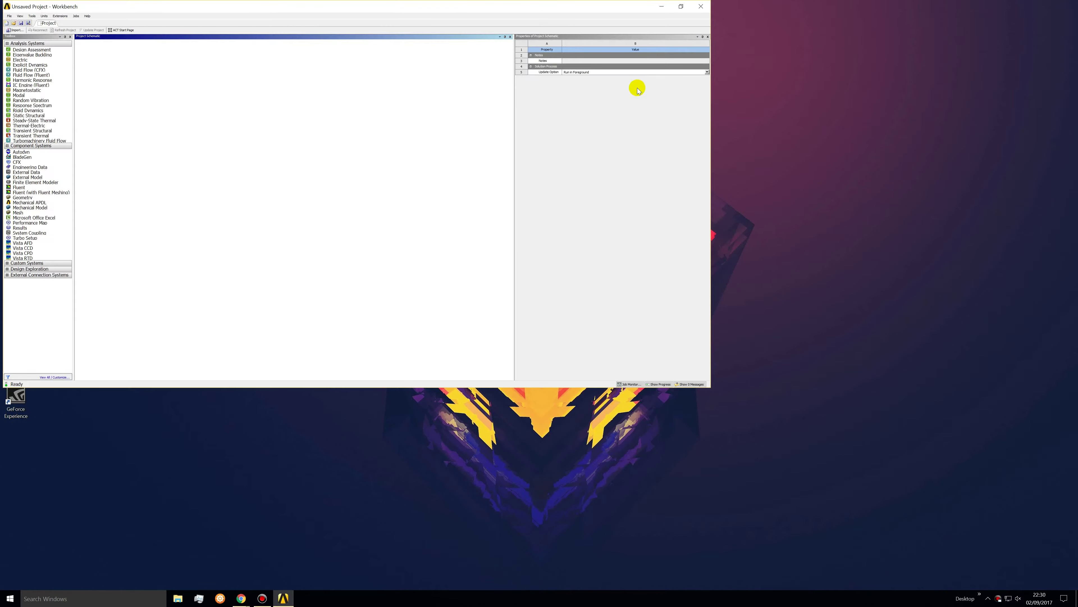
Step: Maximize the Workbench window, add a Fluid Flow (CFX) system to the project schematic and open its Geometry cell
drag(586, 7, 734, 108)
double_click(750, 109)
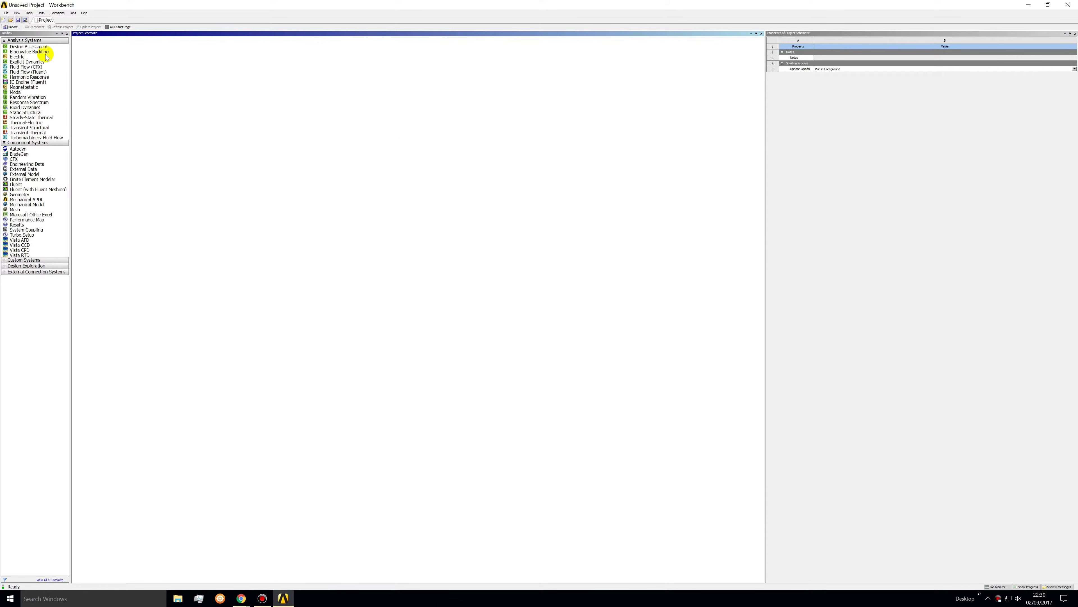
click(38, 67)
drag(39, 68, 98, 72)
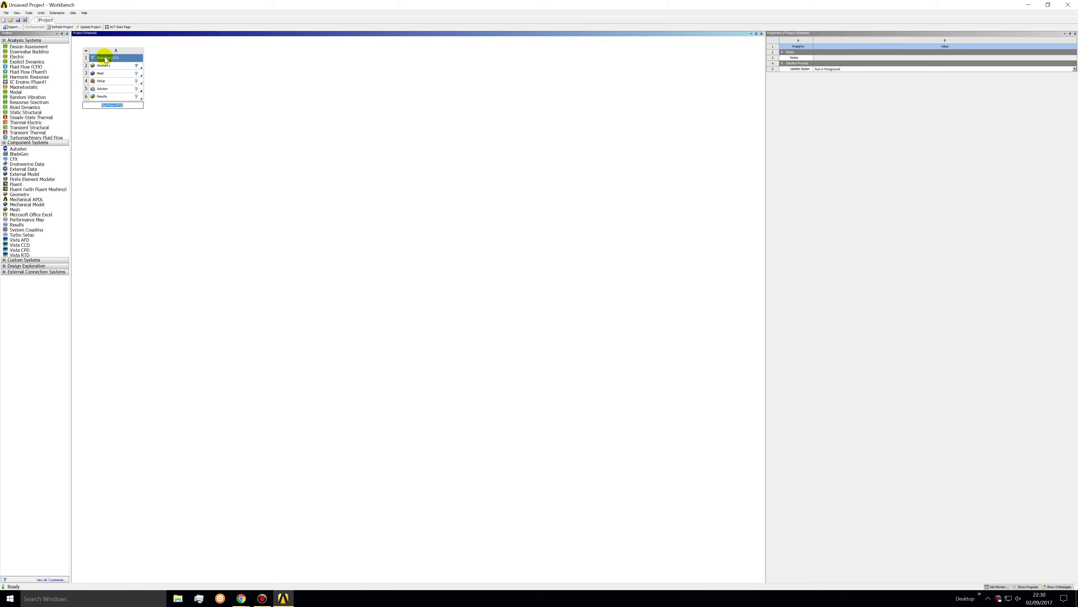
double_click(104, 67)
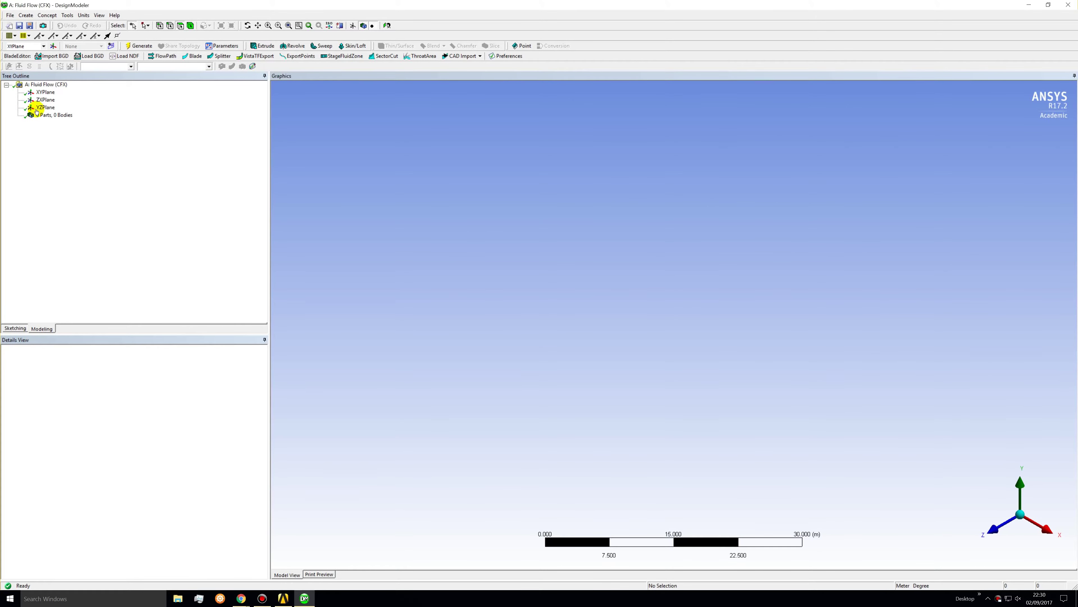
Step: Create a new sketch on the XYPlane and orient the view face-on to it
click(45, 93)
click(110, 46)
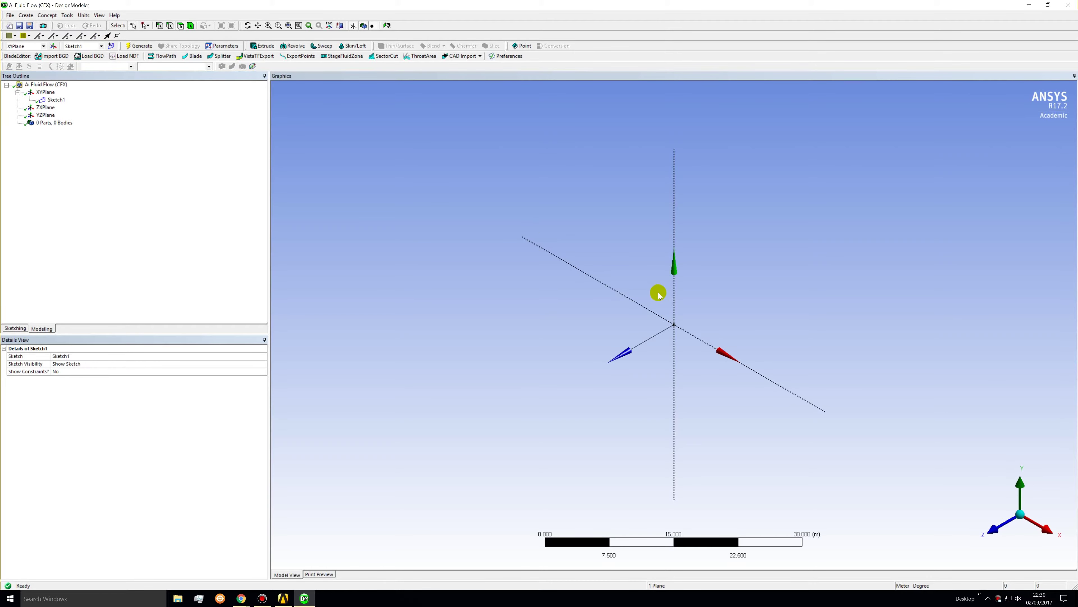
click(386, 25)
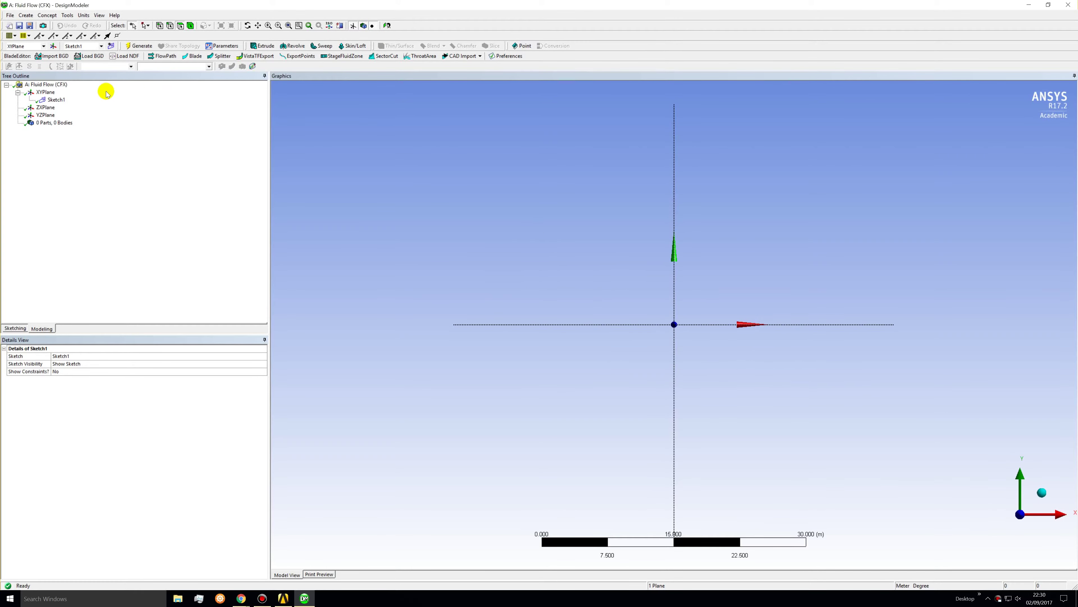
Step: Draw two concentric circles of different sizes centred on the origin of the XYPlane sketch
click(19, 327)
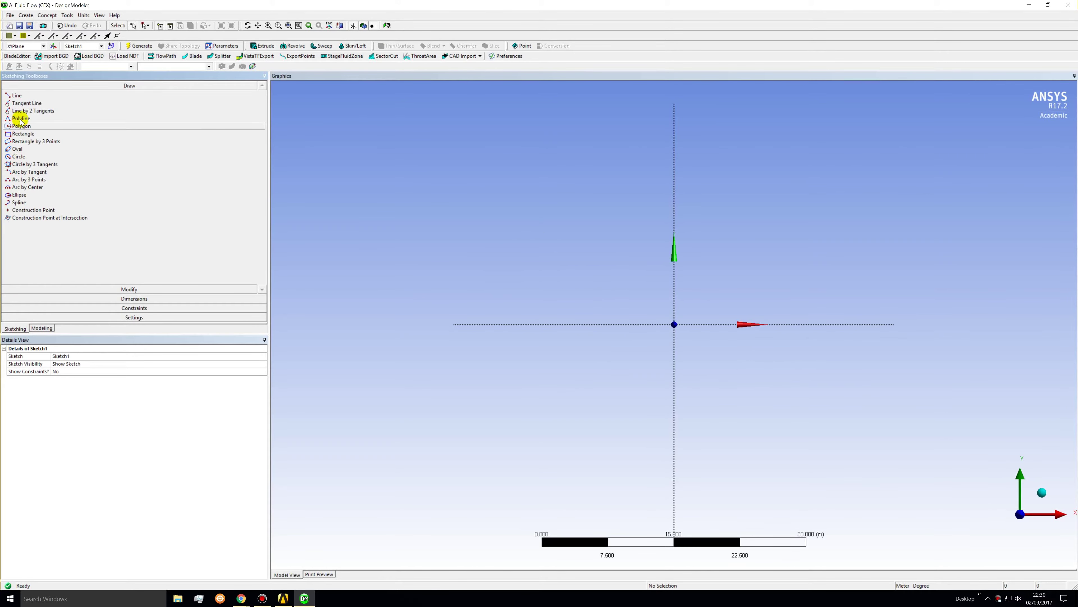
click(18, 156)
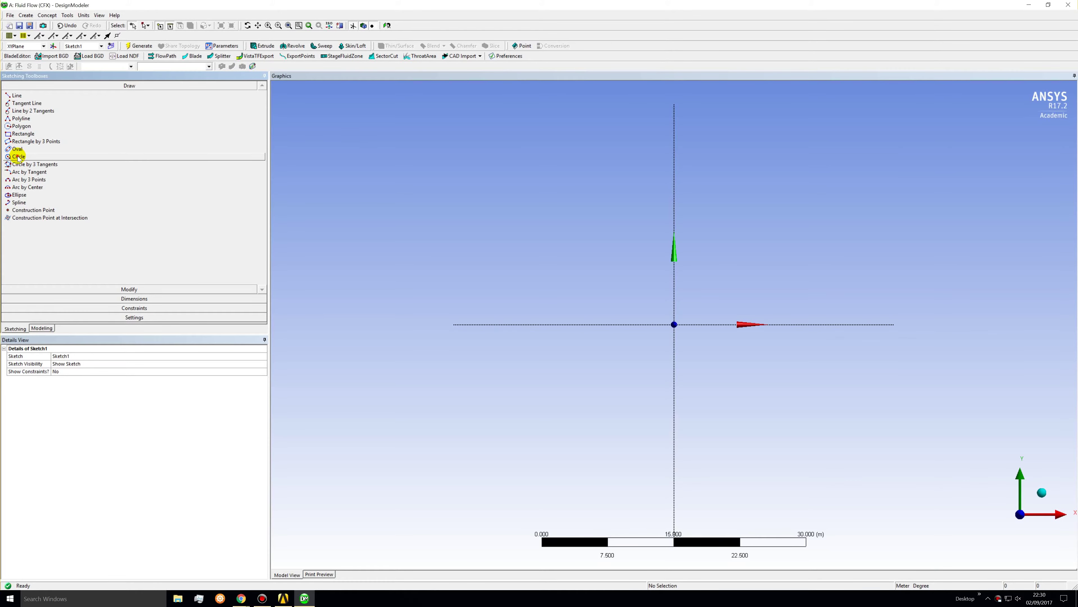
click(674, 324)
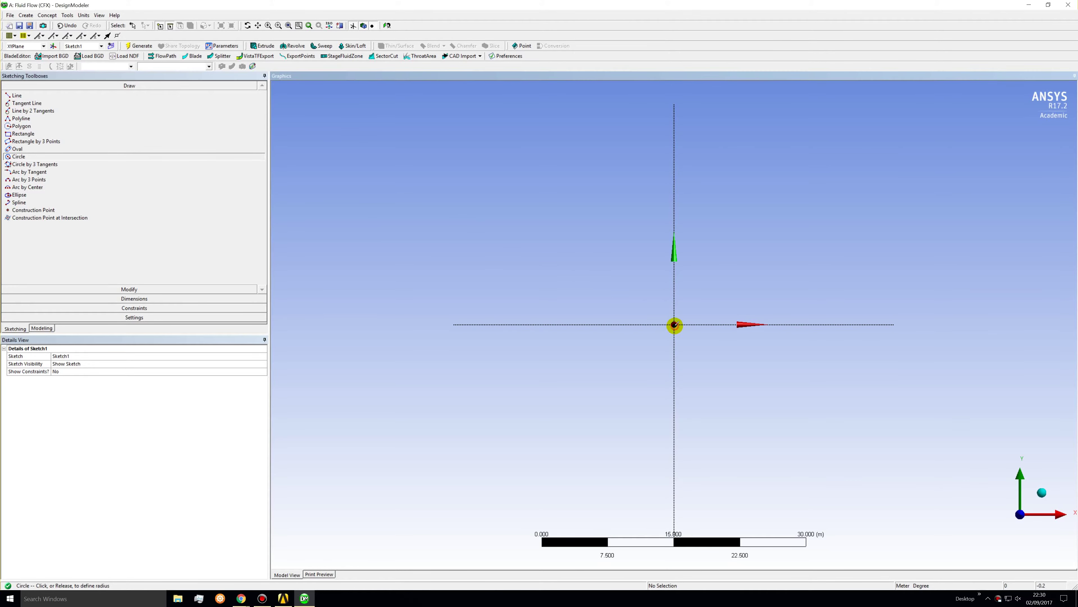
click(682, 313)
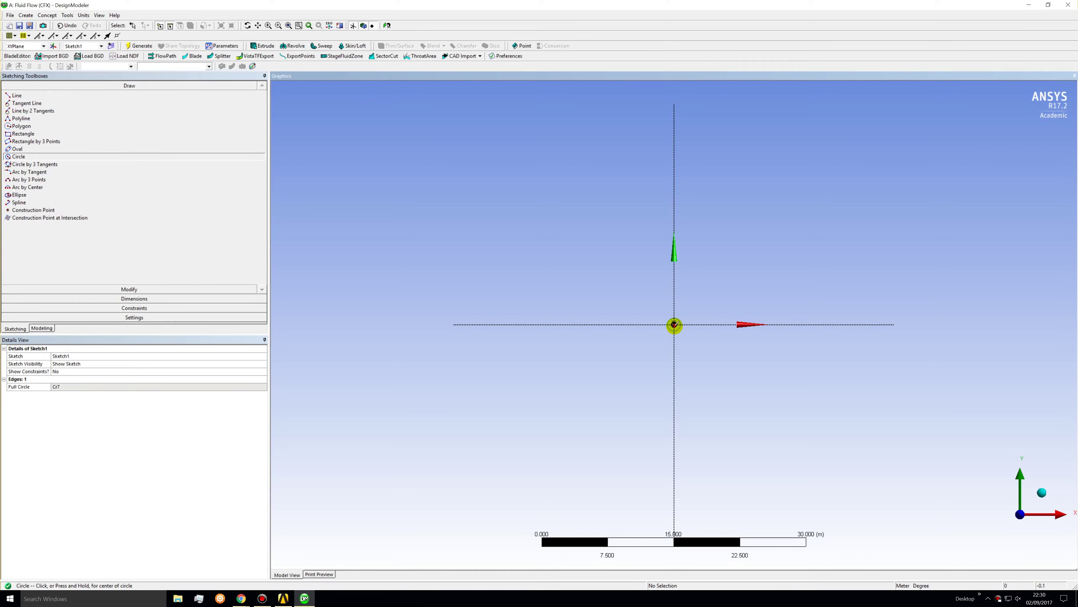
click(682, 312)
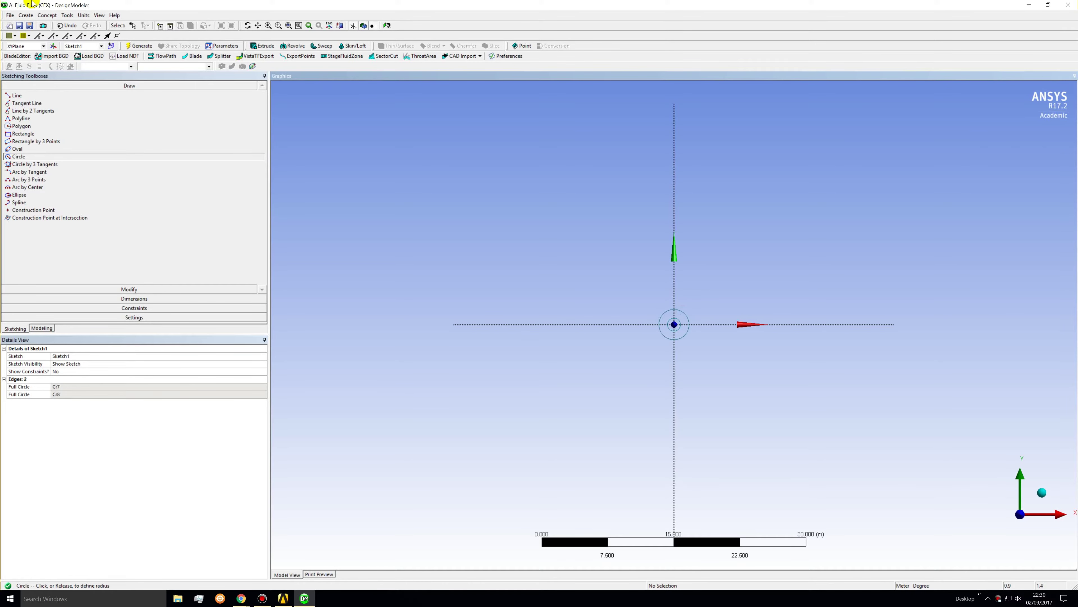
Step: Switch the length unit to centimetres and dimension the inner circle with a radius of 0.5 cm
click(84, 16)
click(97, 34)
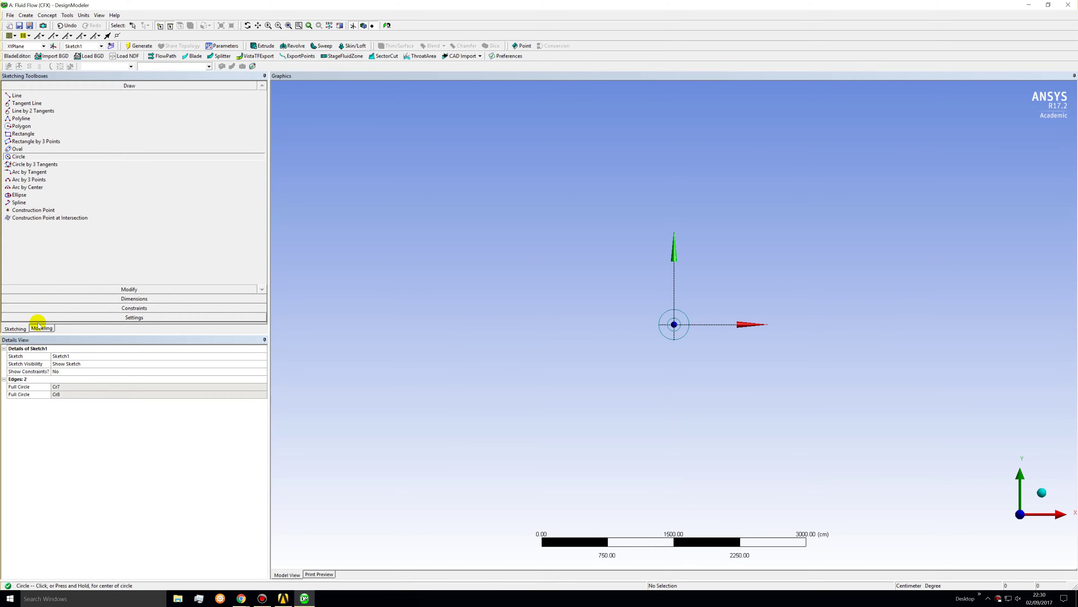
click(60, 298)
click(15, 114)
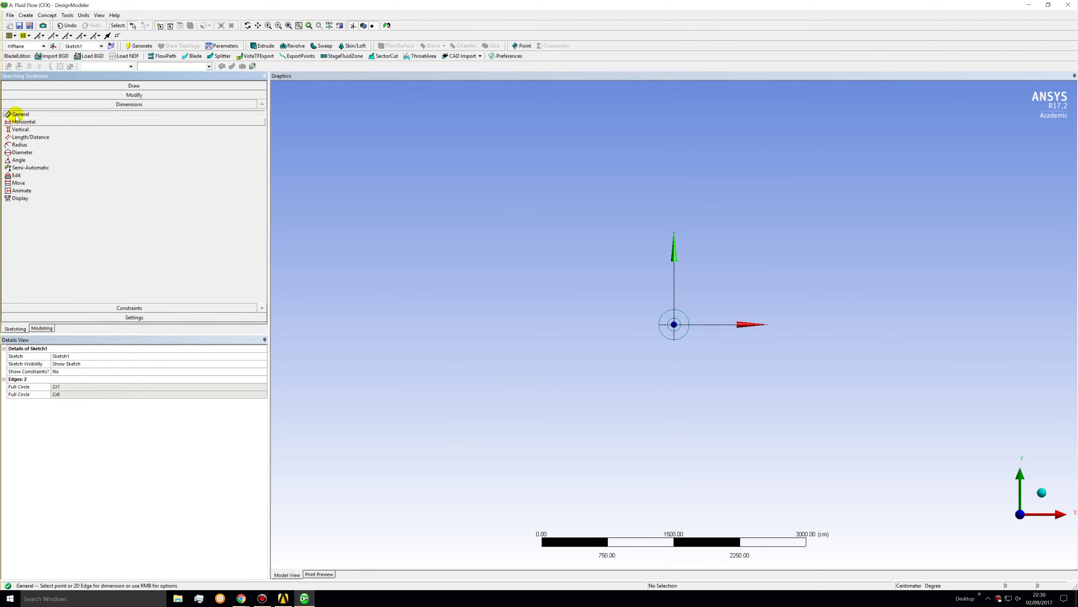
click(19, 144)
click(678, 325)
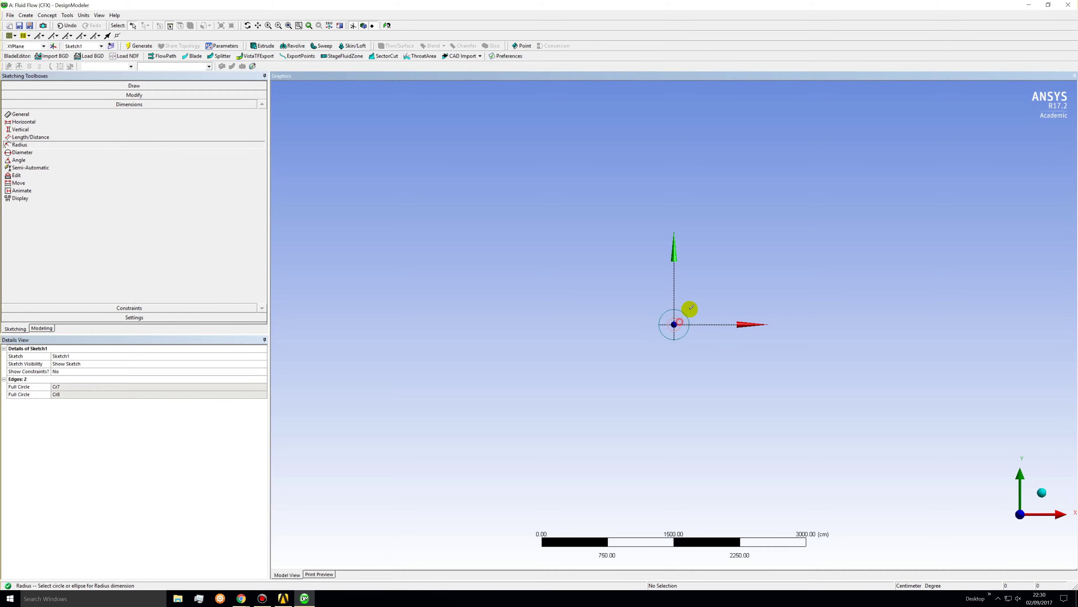
click(715, 277)
click(85, 387)
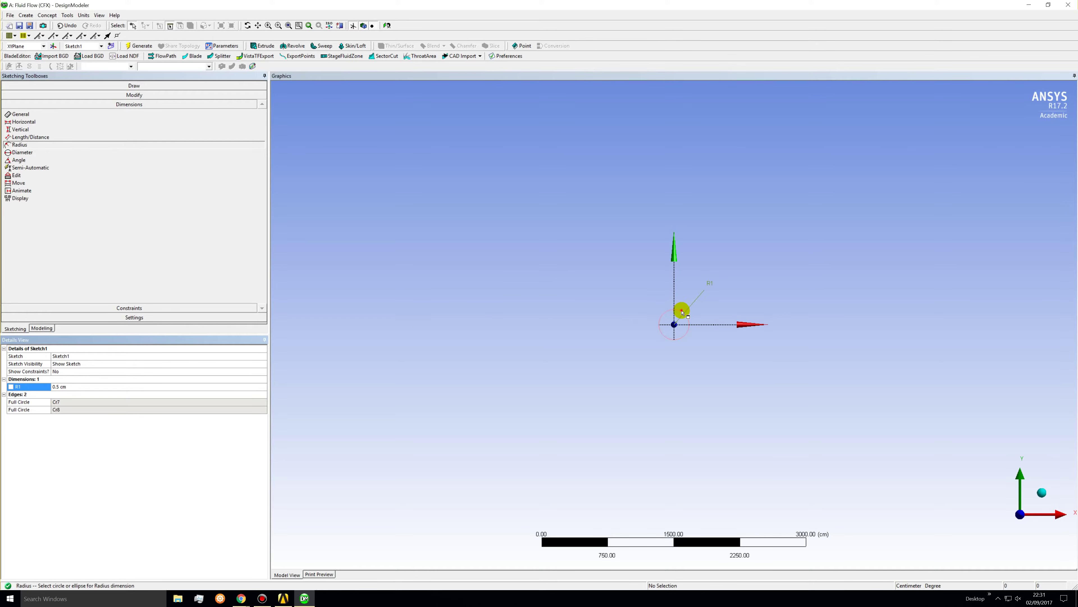
Step: Add a radius dimension to the outer circle and set it to 6 cm
click(682, 309)
click(687, 295)
click(101, 391)
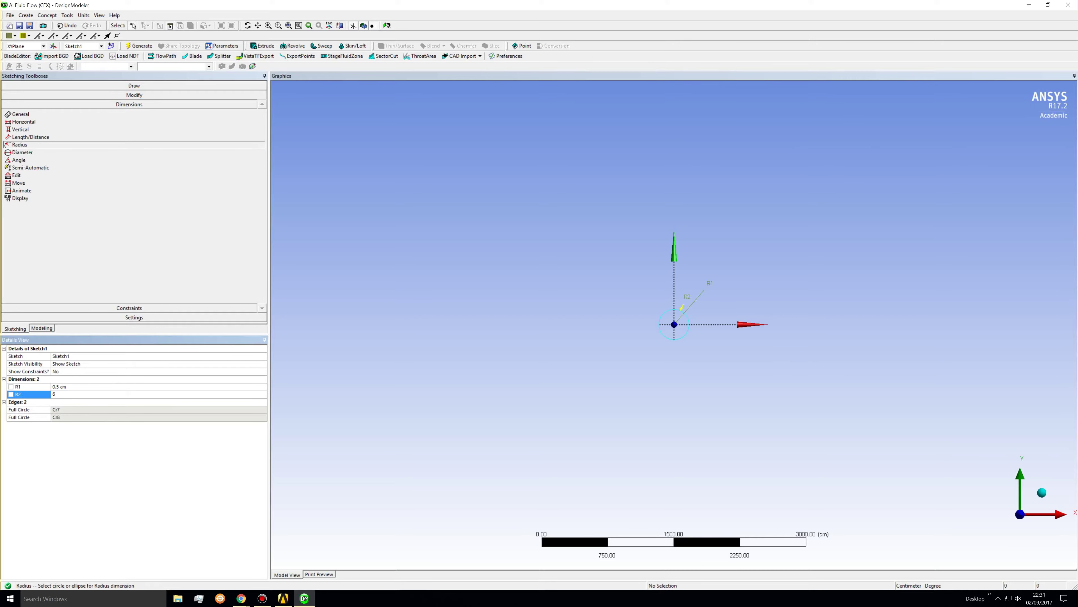
text(6)
key(Return)
Step: Move the R2 and R1 dimension labels close to the circles so both are readable
click(682, 328)
drag(682, 327, 680, 326)
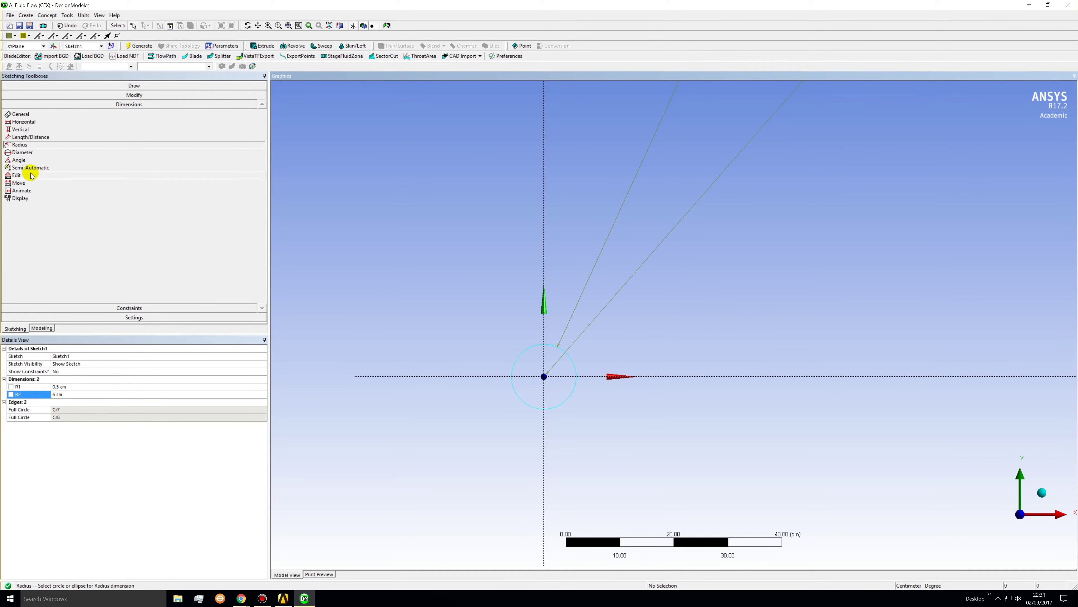
click(16, 183)
click(626, 199)
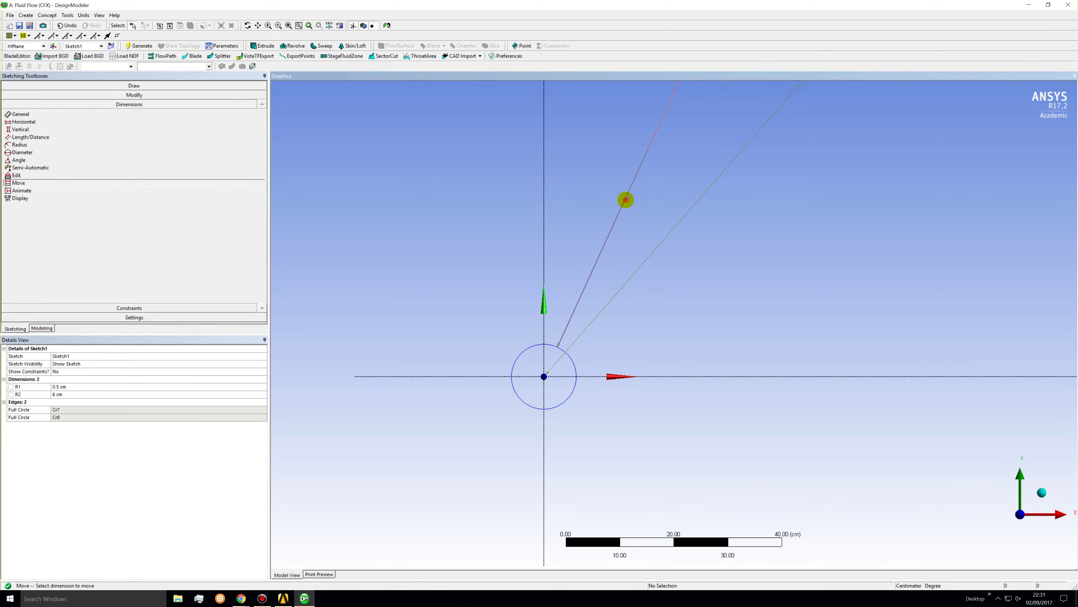
click(574, 273)
click(628, 288)
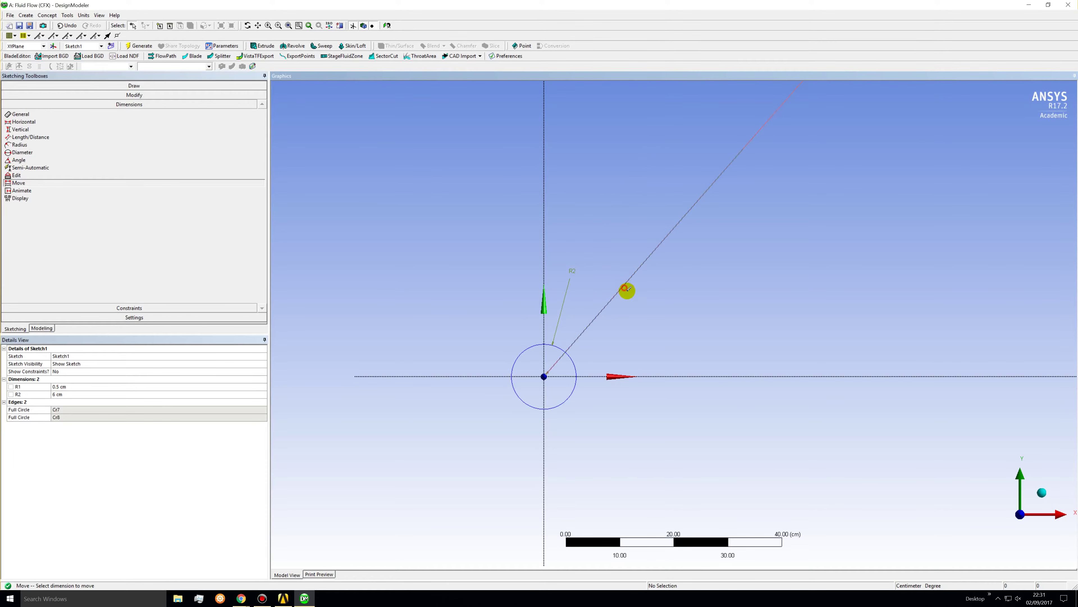
click(635, 319)
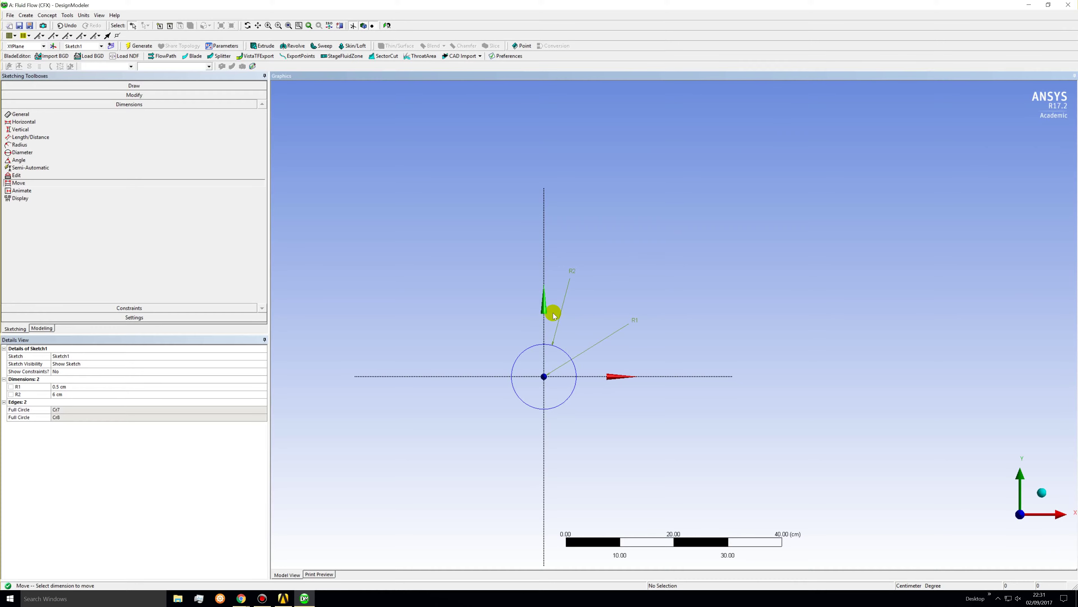
scroll(569, 387, down, 2)
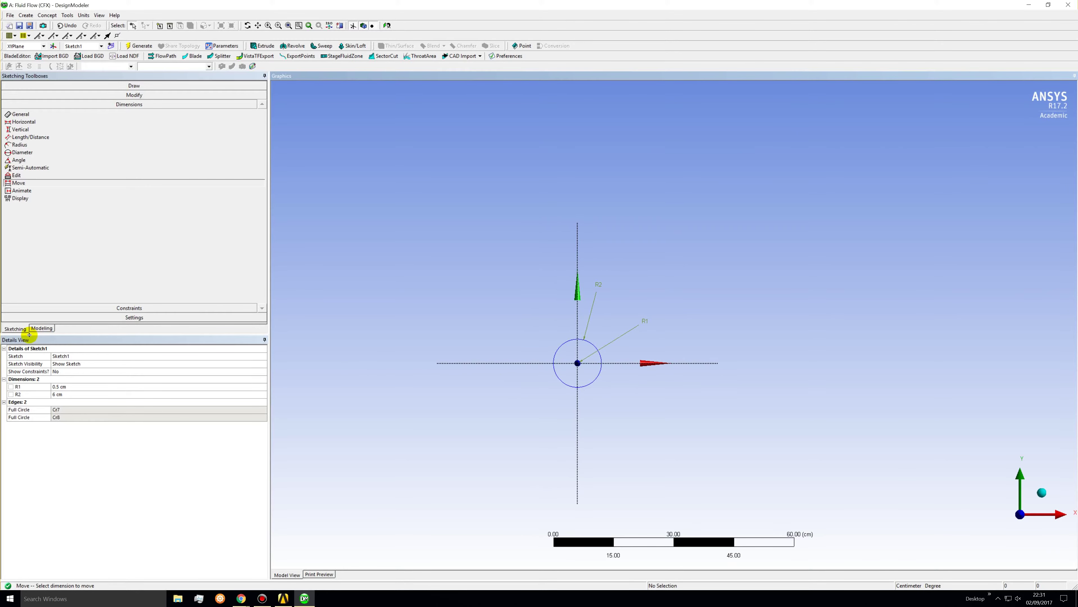
click(41, 328)
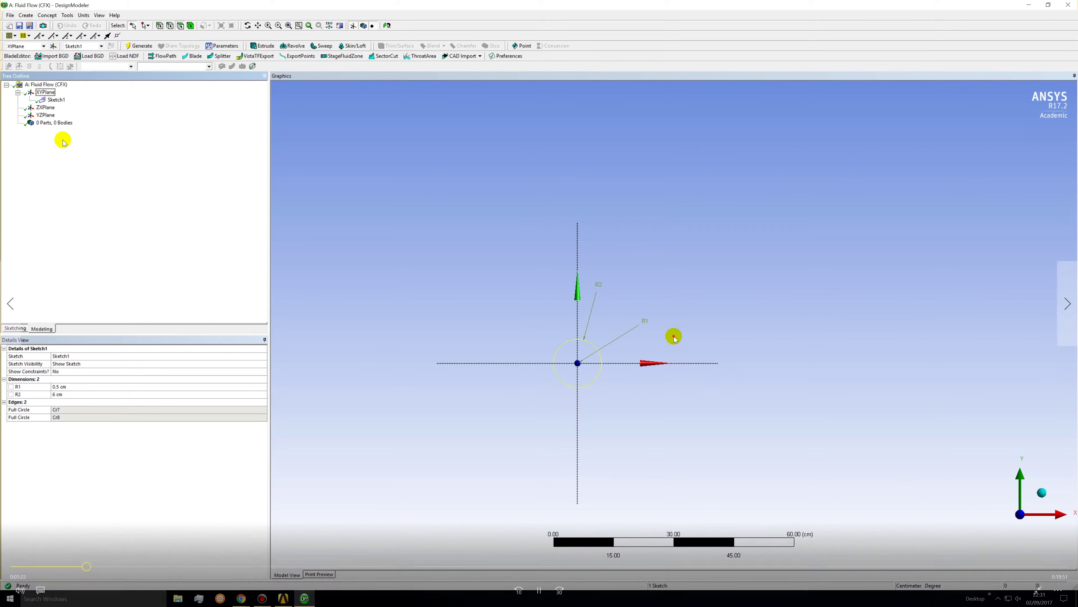
click(539, 590)
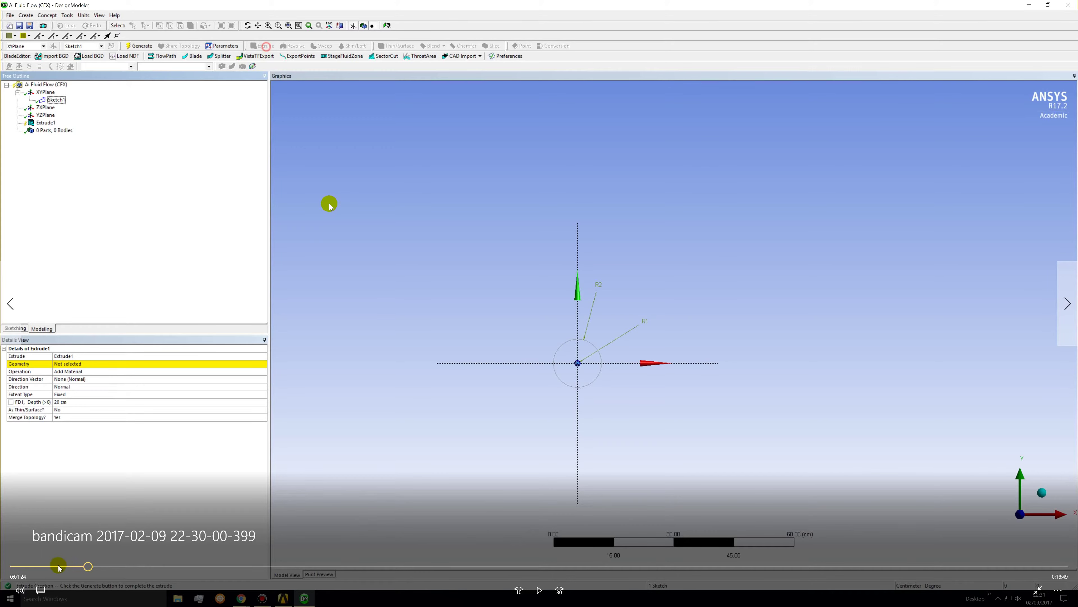
drag(85, 570, 67, 570)
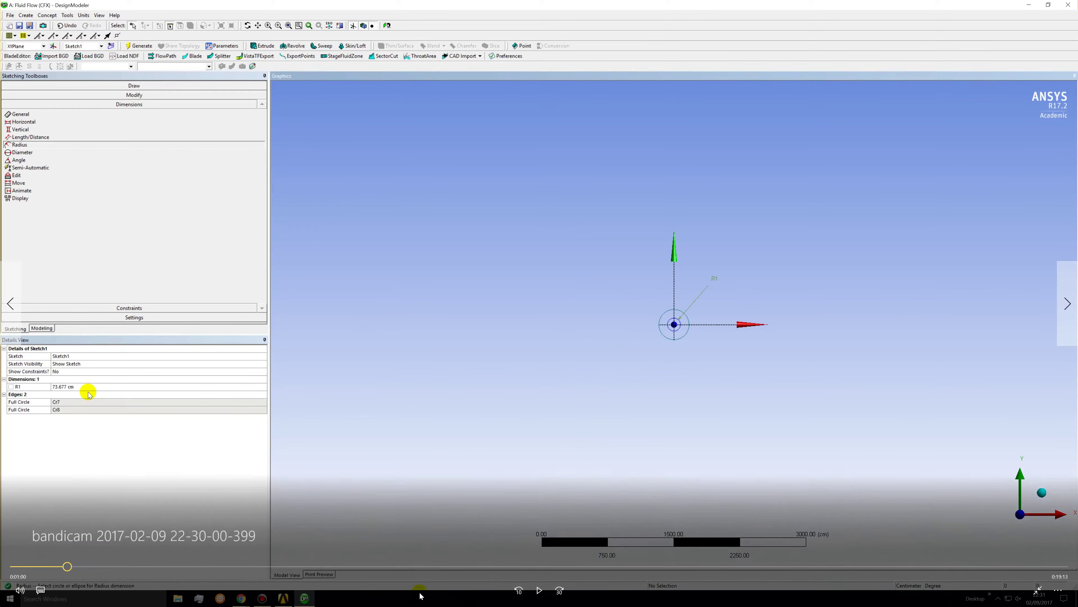
key(space)
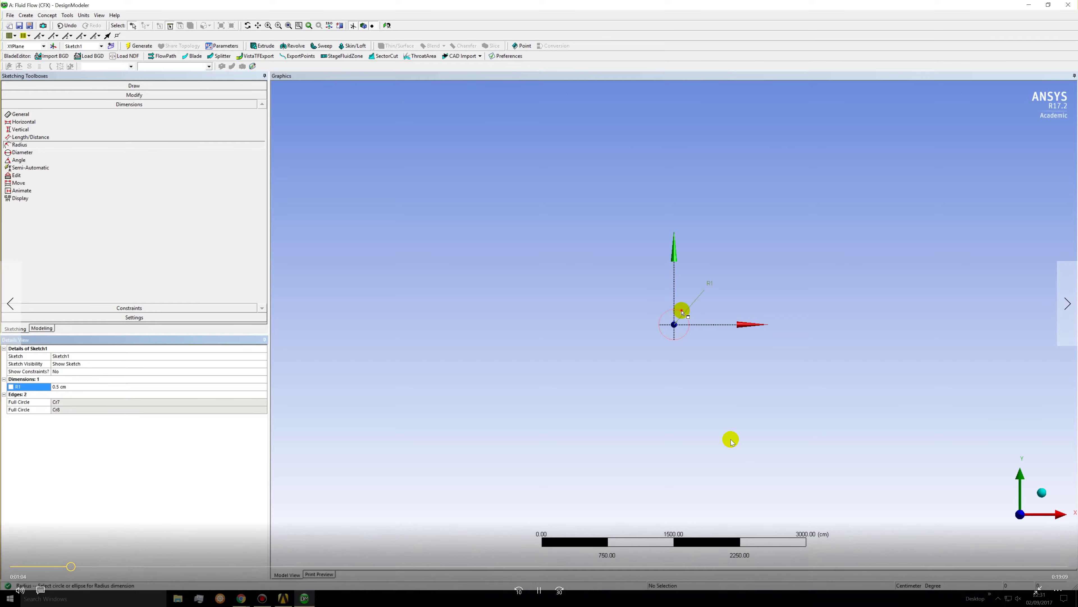
Step: Set the outer circle's radius dimension R2 to 6 cm and zoom to the resized circles
click(101, 392)
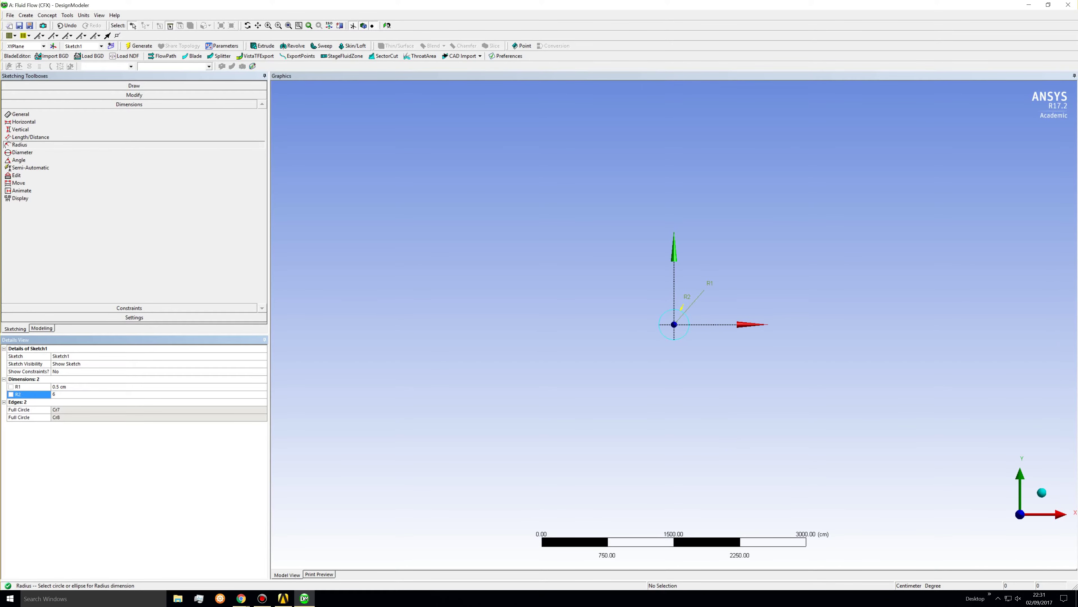
click(671, 322)
key(F7)
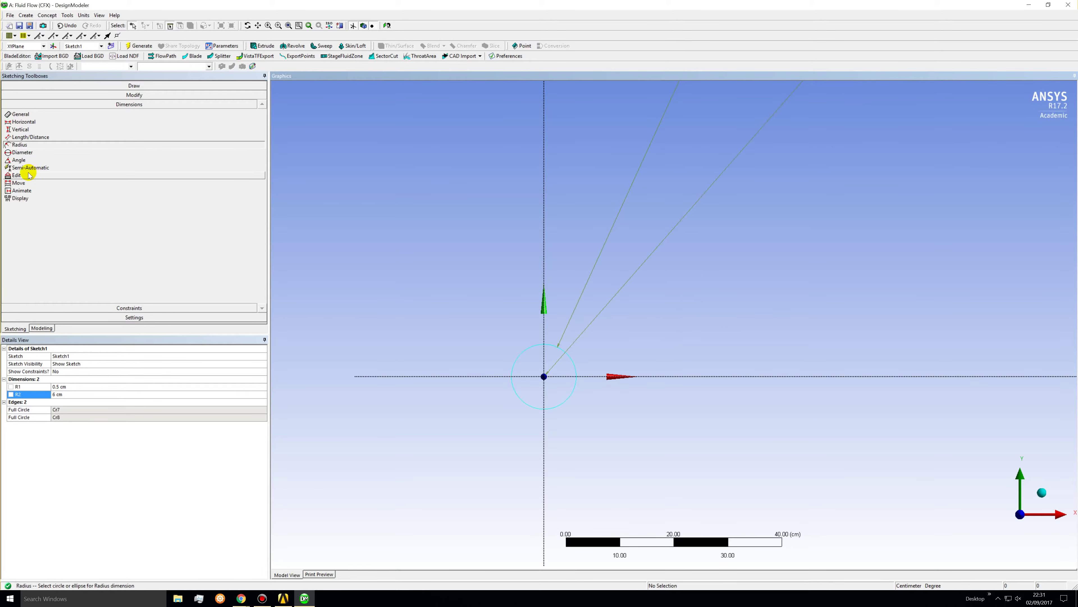
Step: Reposition both radius dimensions next to the circles, R2 above them and R1 to their upper right
click(18, 182)
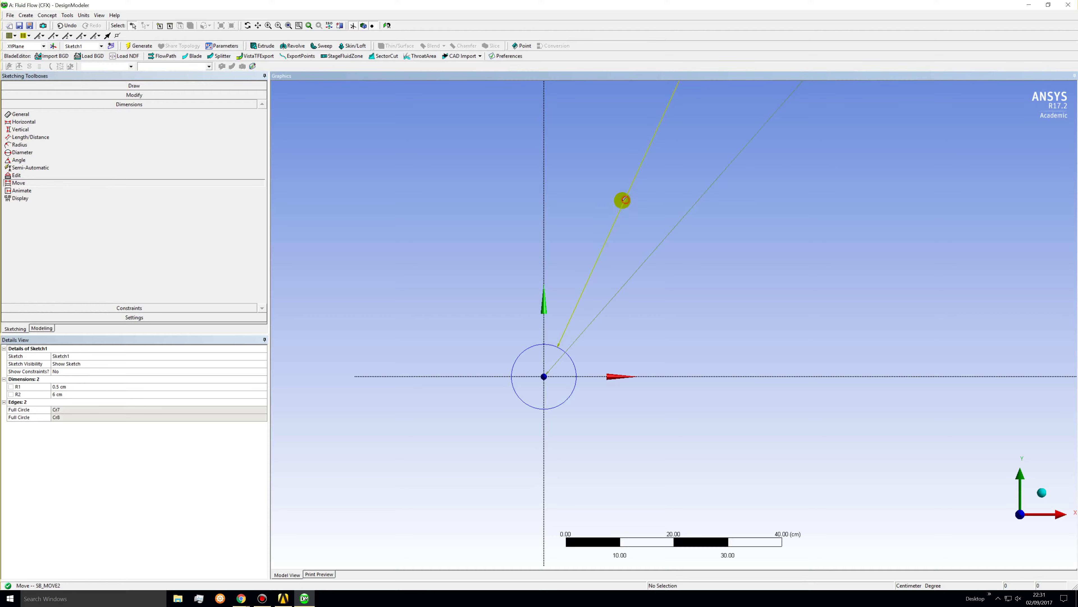
click(571, 269)
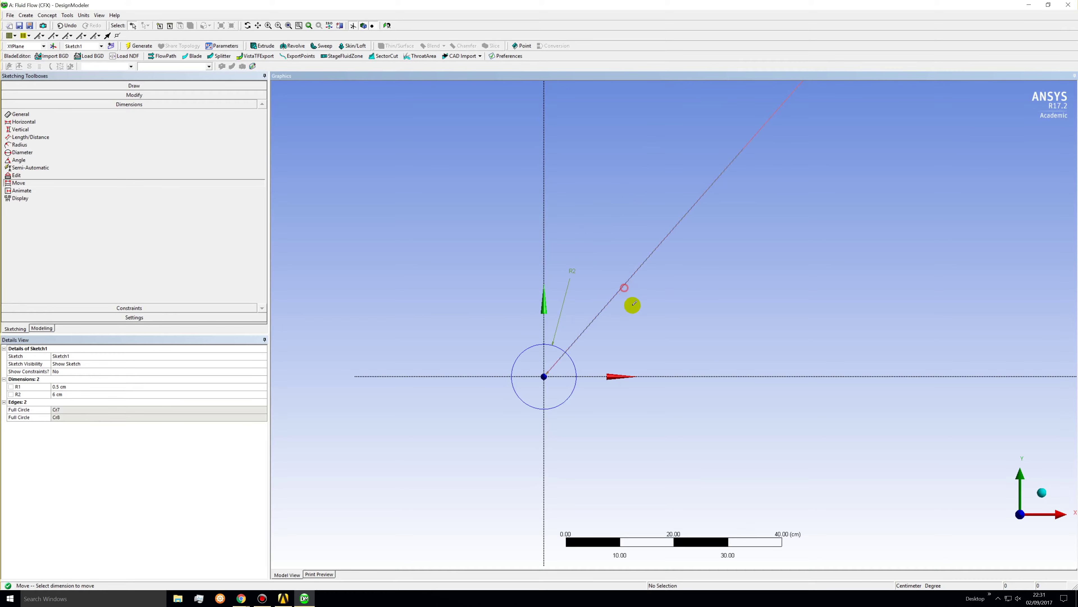
click(633, 304)
click(634, 319)
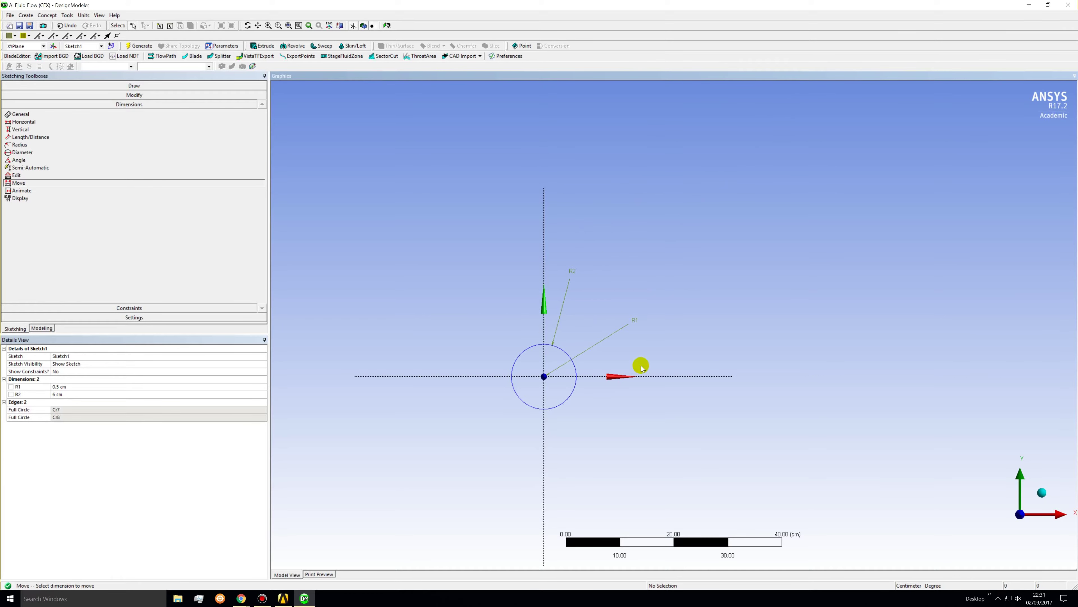
Step: Extrude Sketch1 with a depth of 120 cm, keeping the Add Material operation, and generate the solid
scroll(556, 362, down, 1)
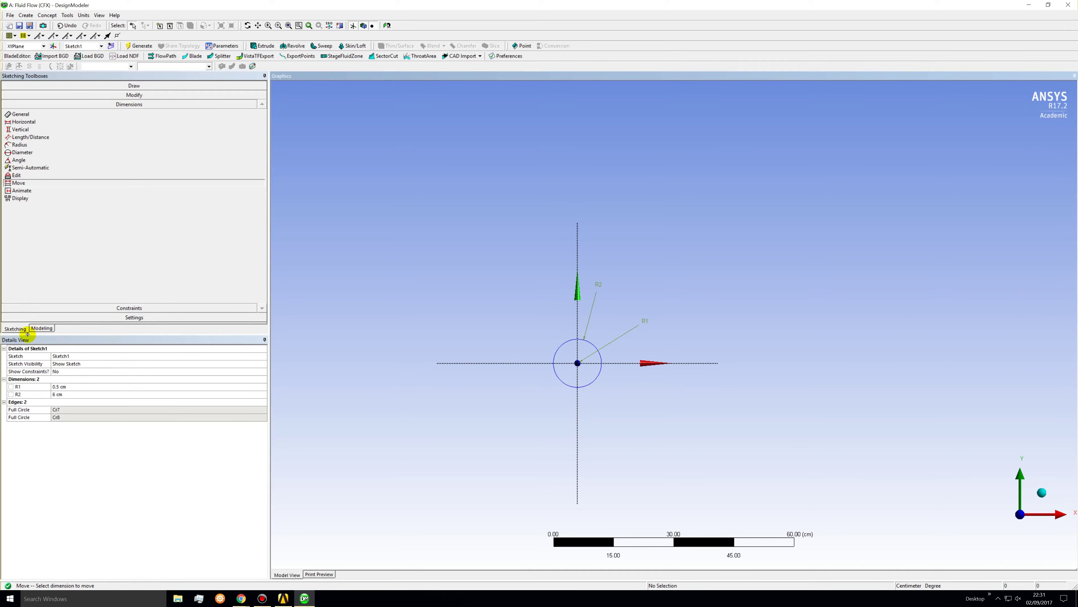
click(36, 330)
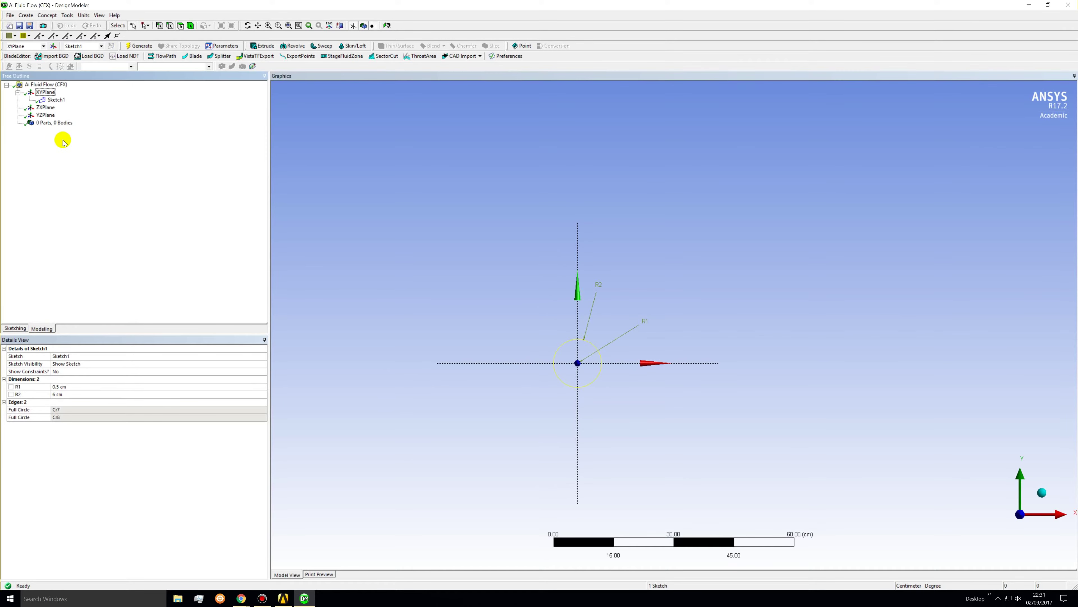
click(60, 100)
click(263, 45)
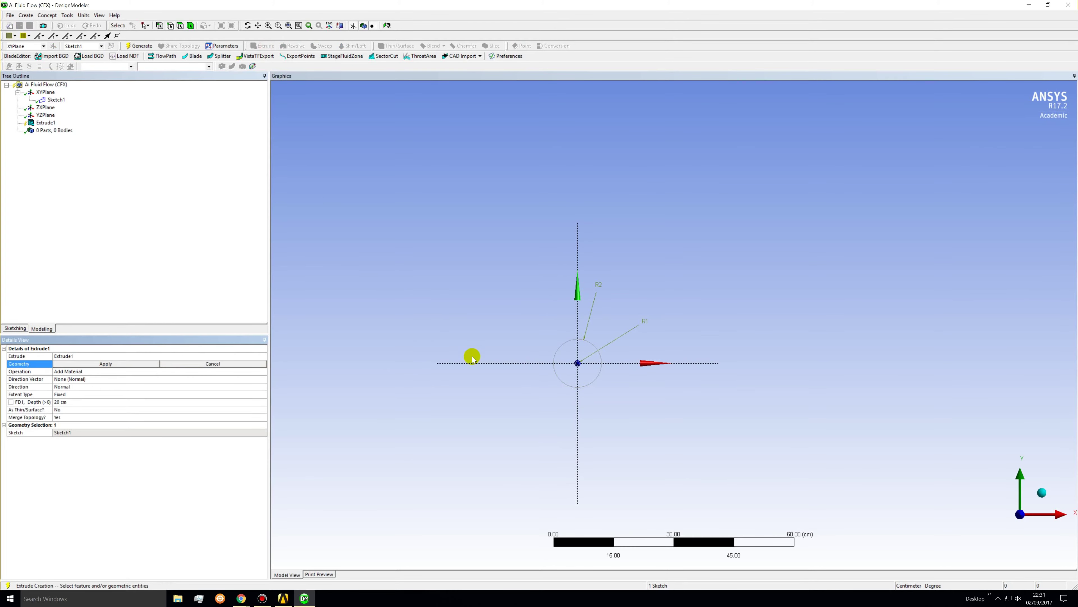
drag(581, 355, 517, 390)
click(92, 403)
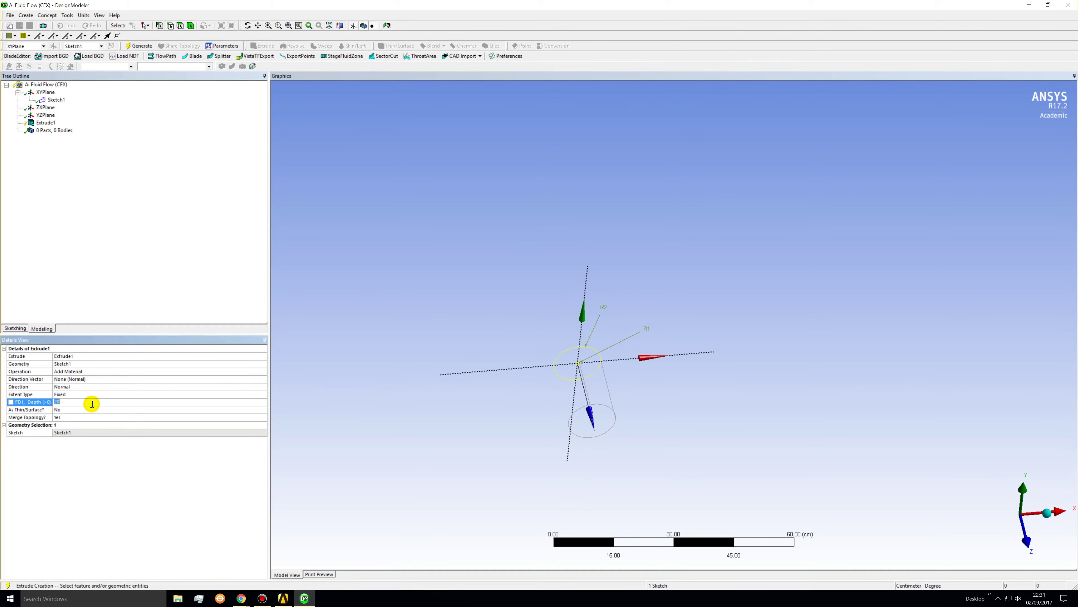
key(Return)
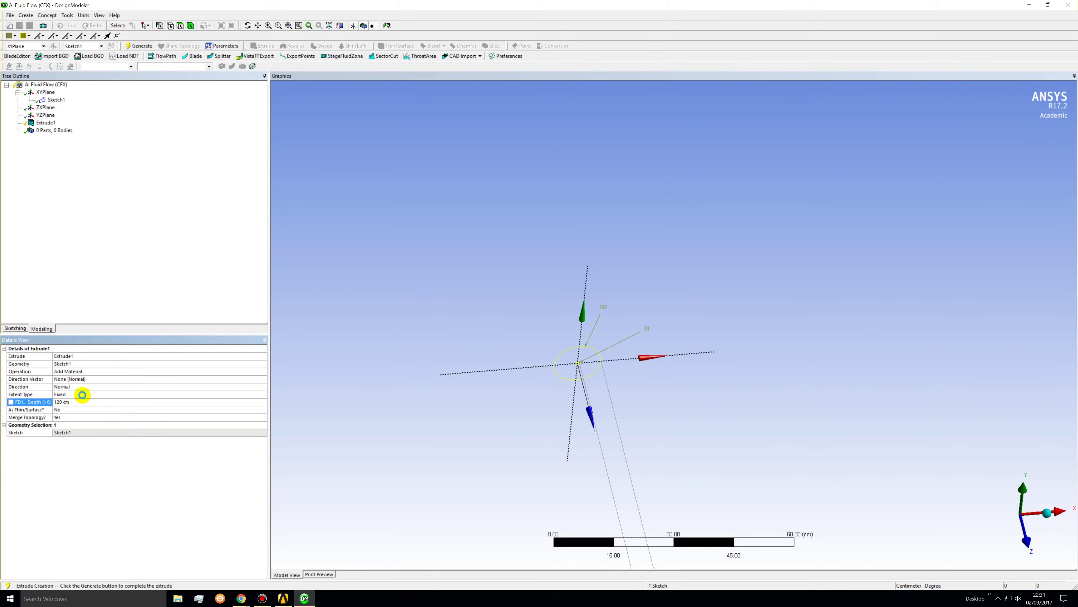
key(F5)
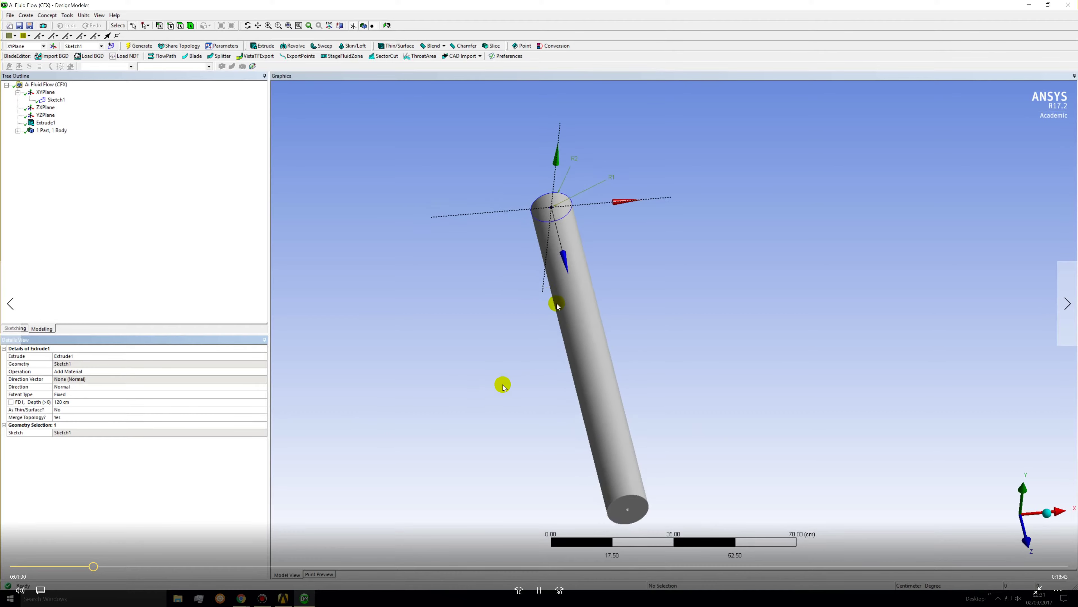
Step: Return to the Workbench project and open the Mesh component of the Fluid Flow (CFX) system
drag(557, 306, 582, 373)
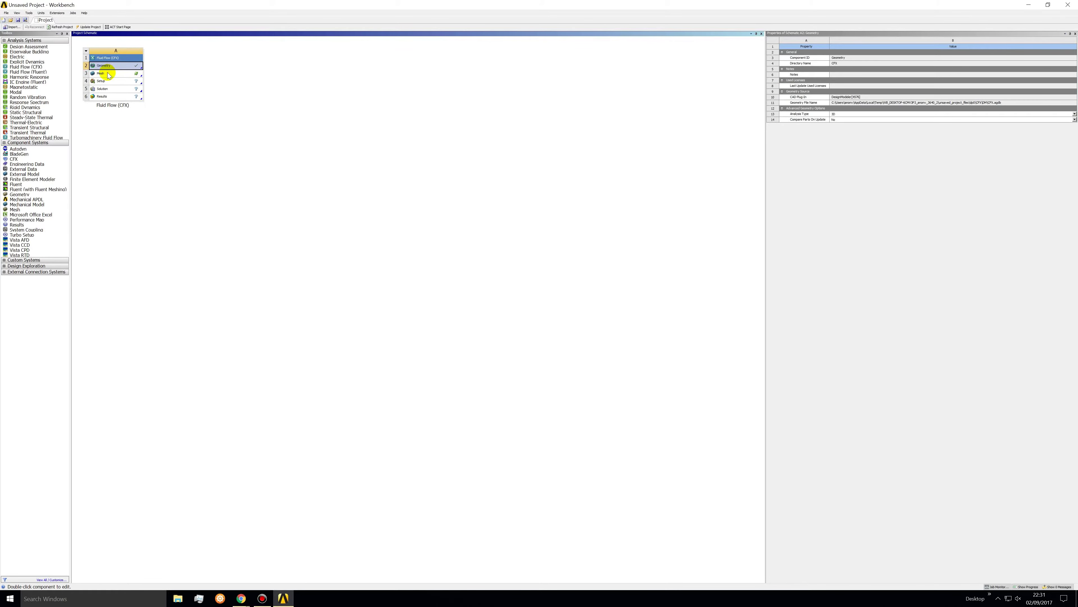
double_click(106, 73)
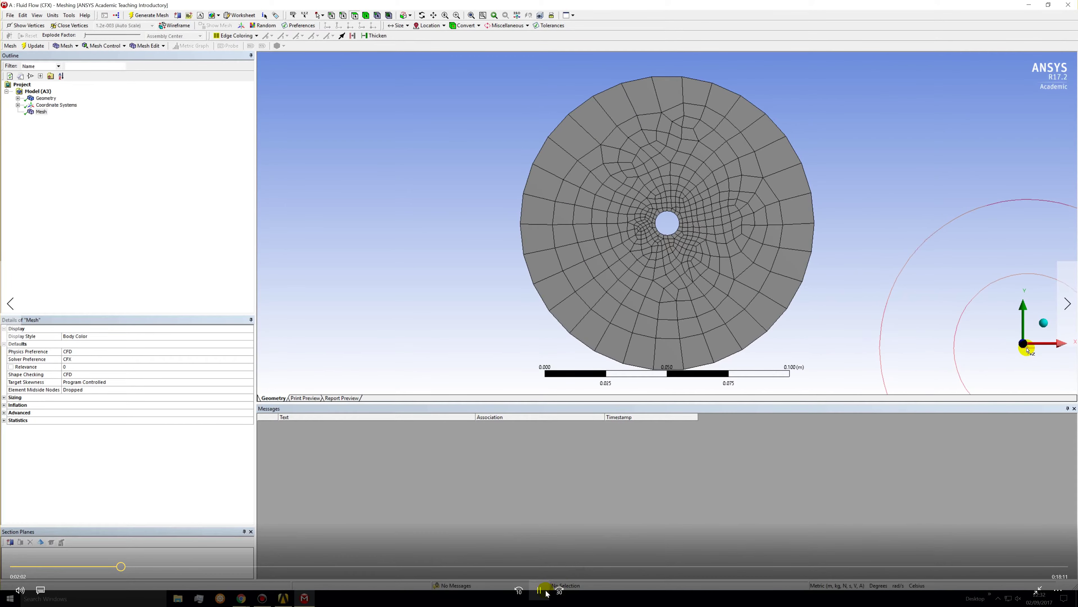
click(766, 340)
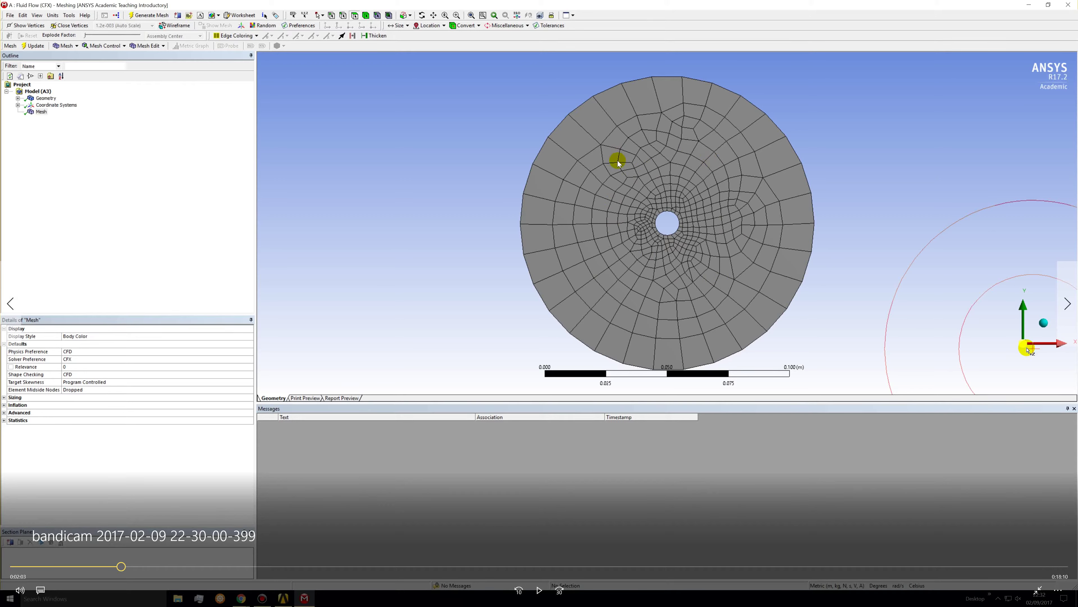
click(685, 172)
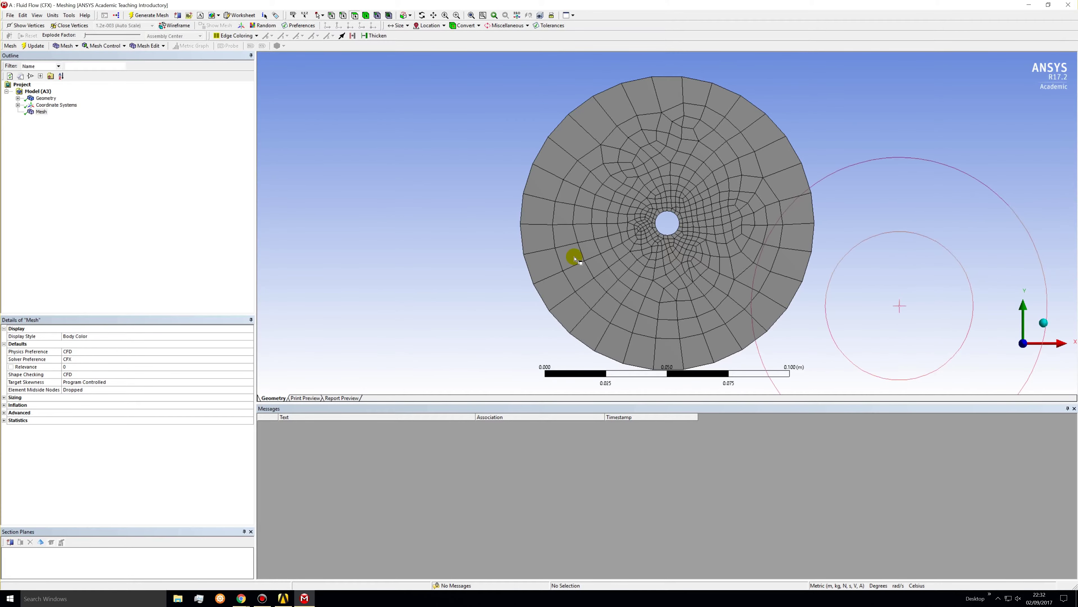
mouse_move(580, 488)
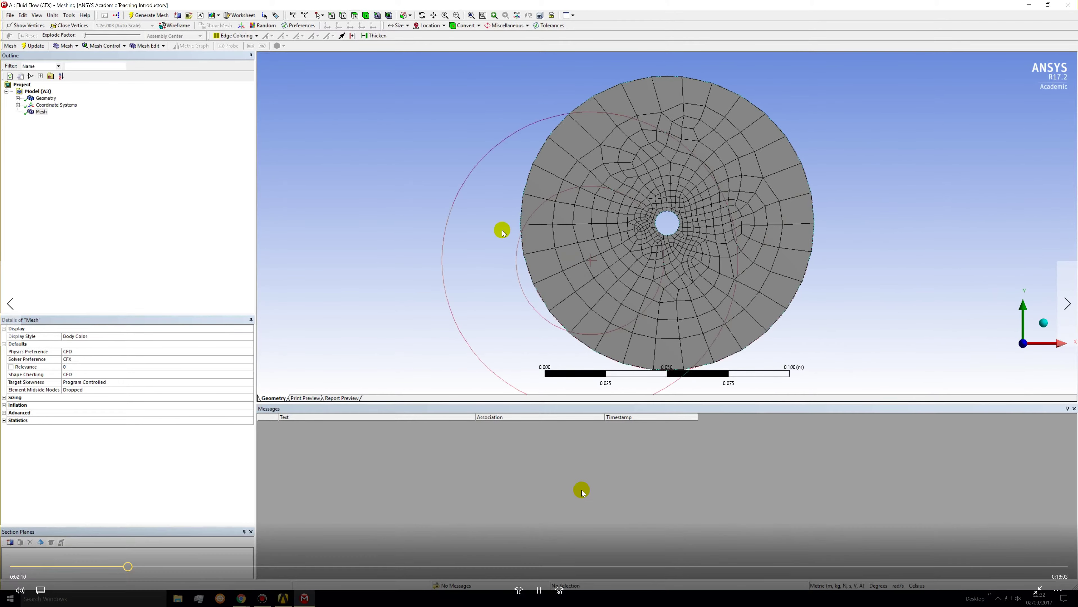
click(538, 591)
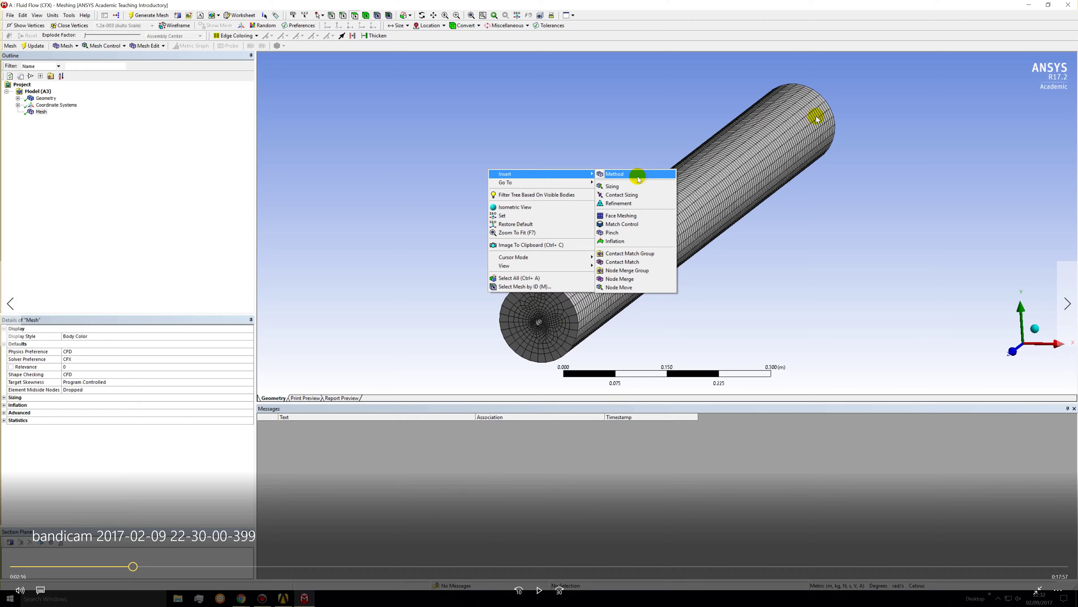
click(537, 589)
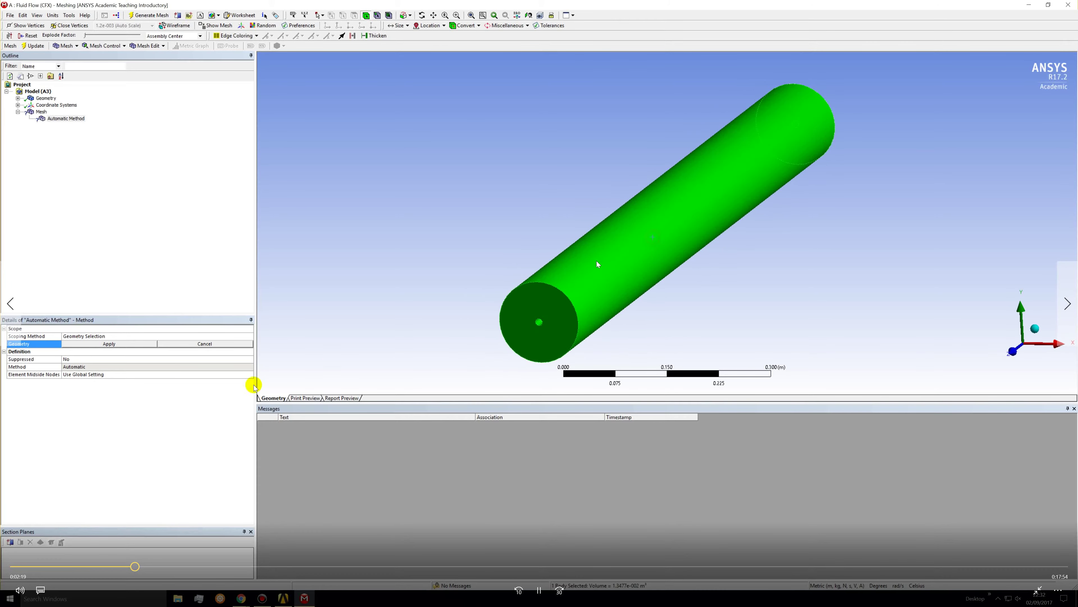
click(538, 589)
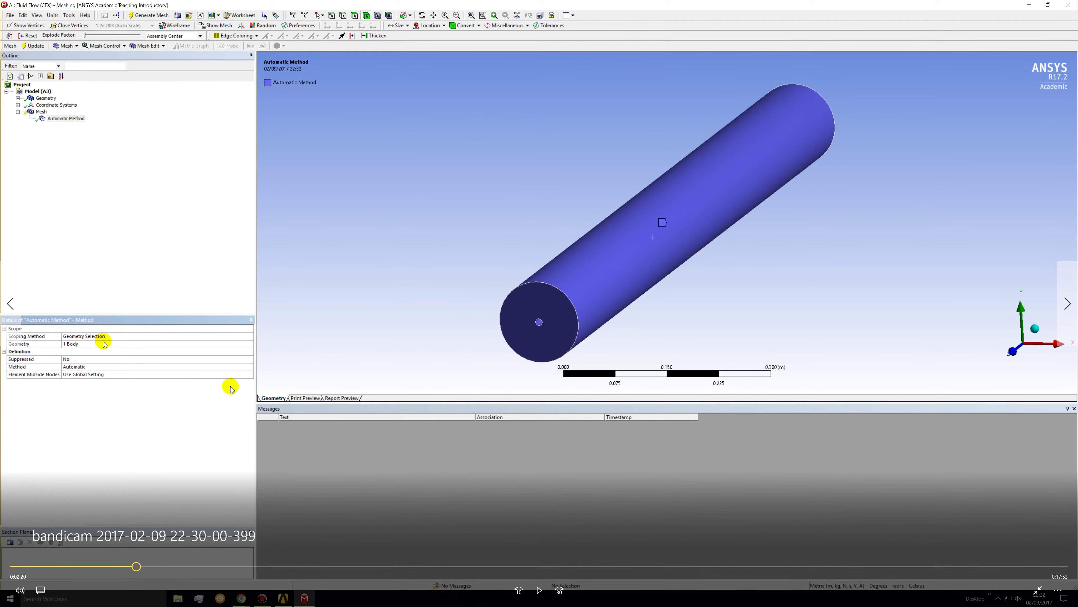
click(547, 591)
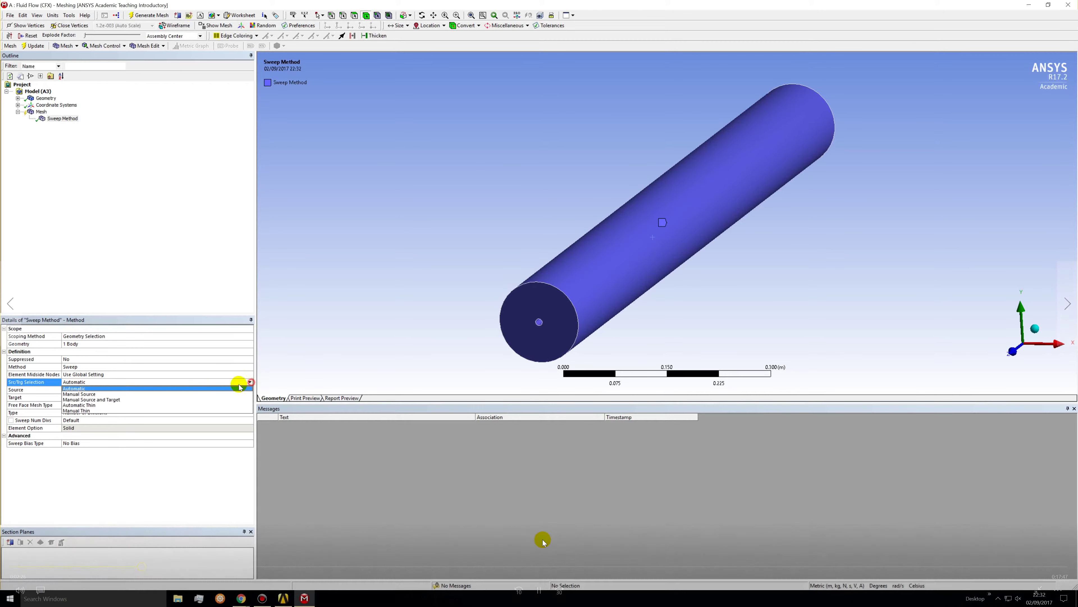
click(539, 589)
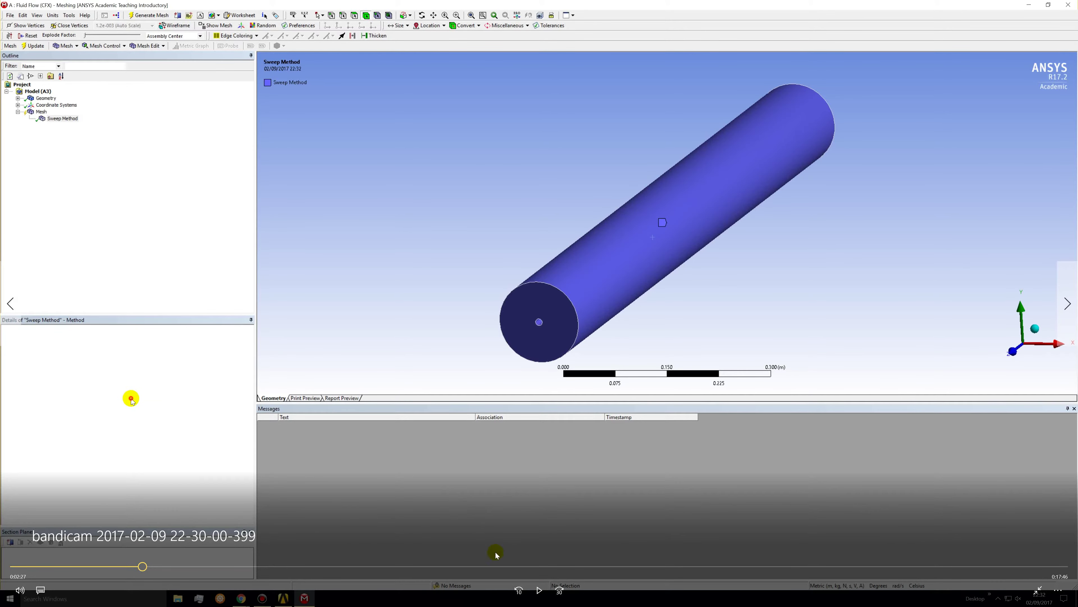
drag(142, 568, 132, 567)
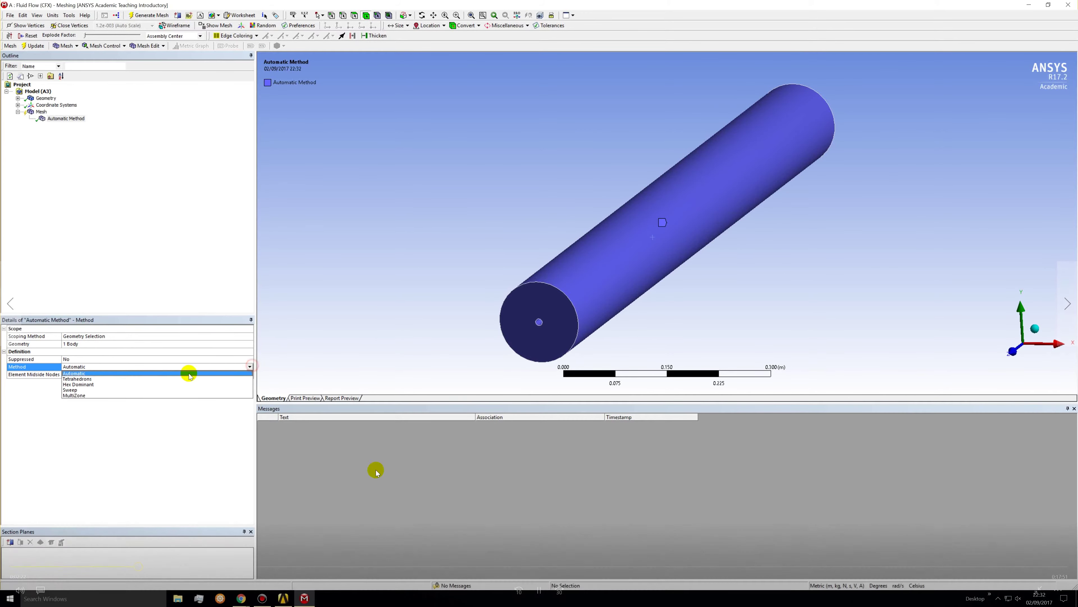
click(287, 420)
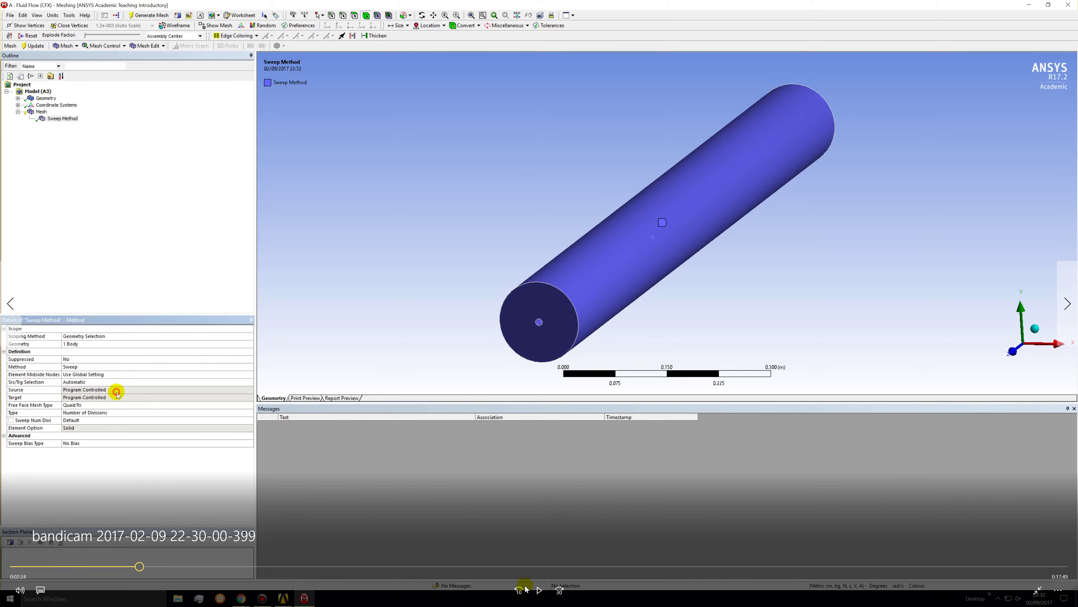
click(539, 590)
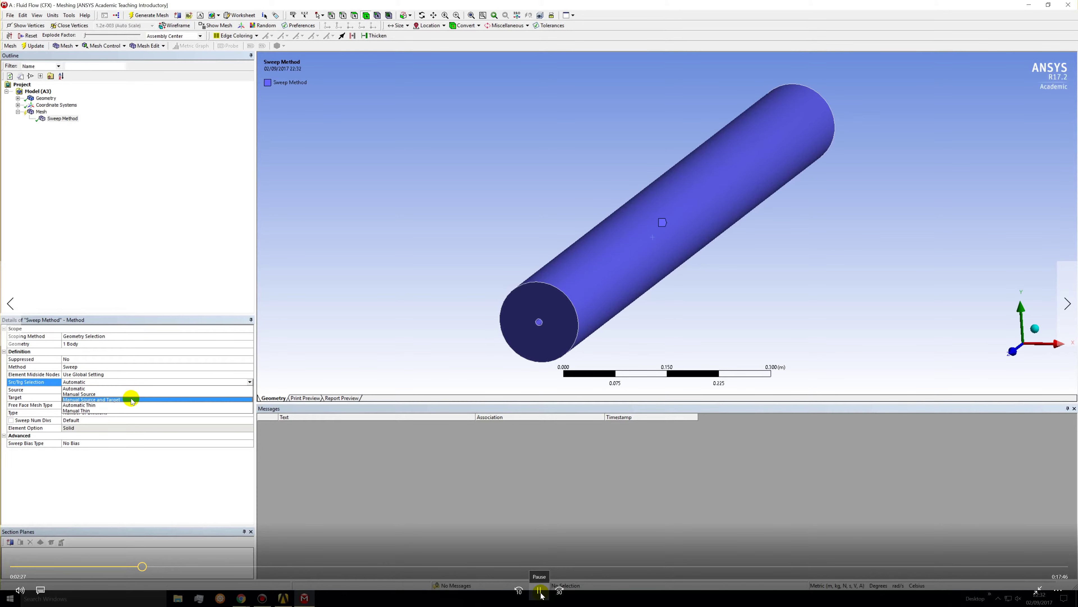
click(540, 589)
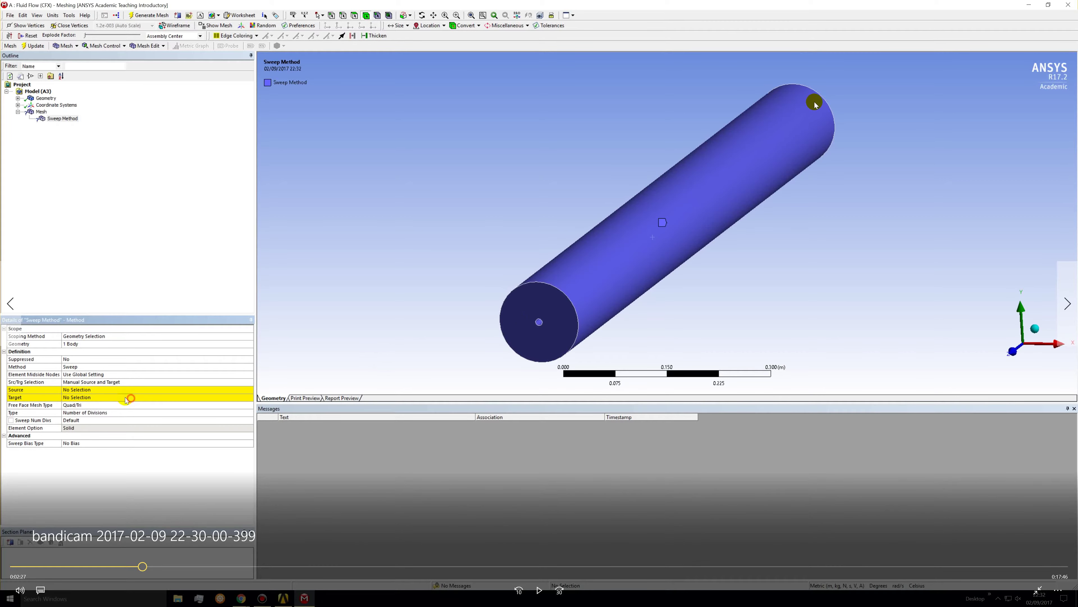
click(537, 590)
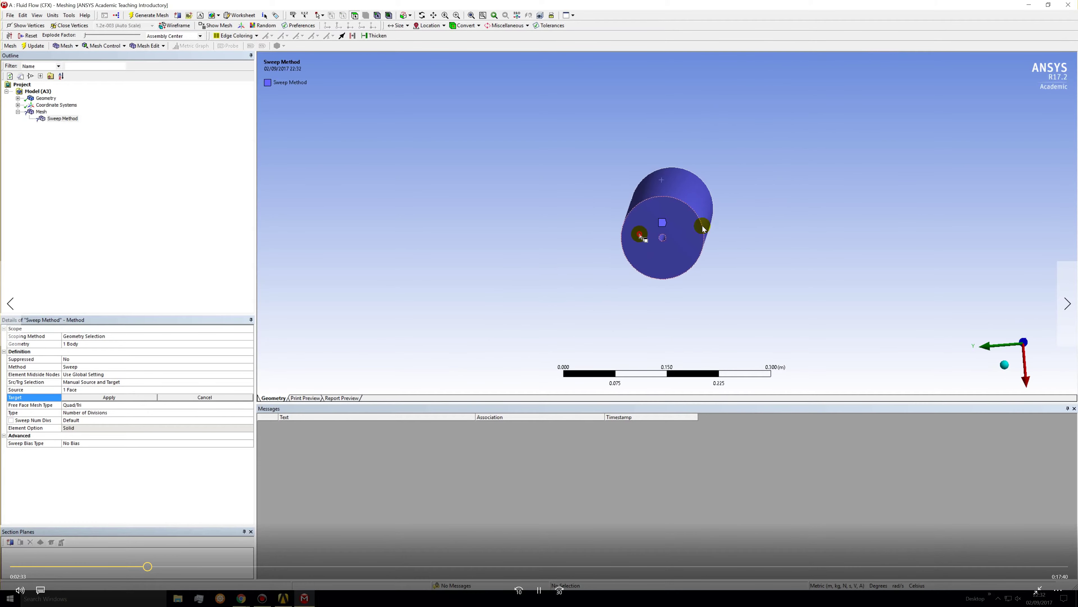
click(539, 589)
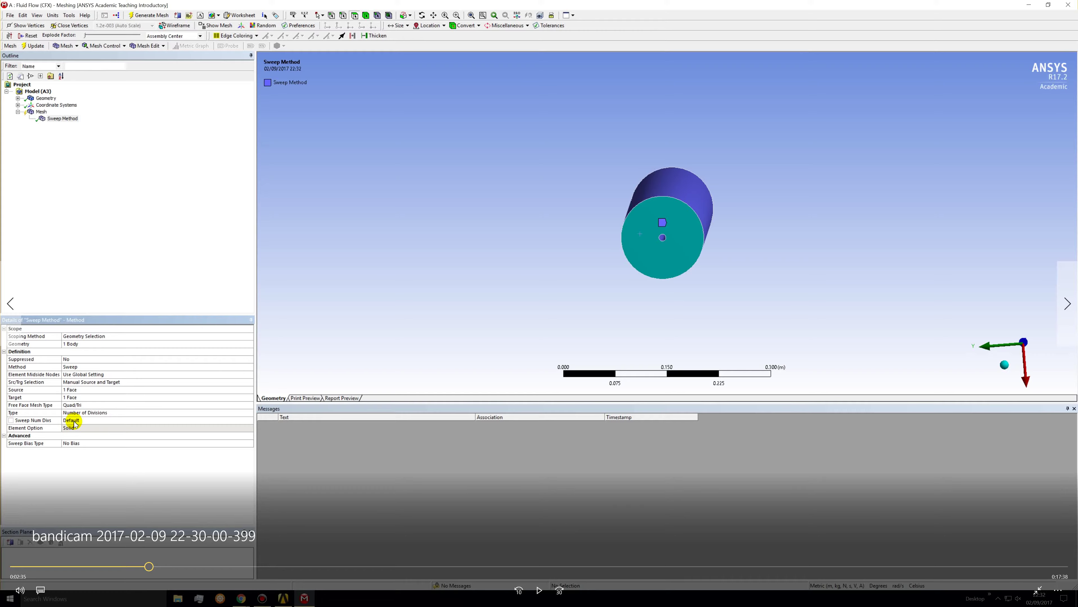
click(539, 589)
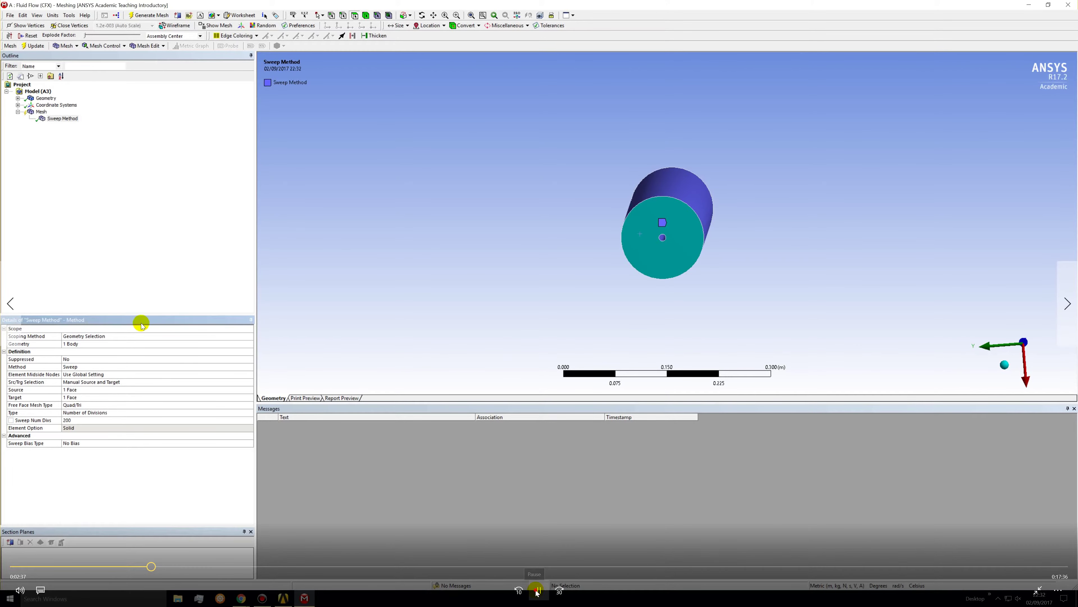
click(536, 589)
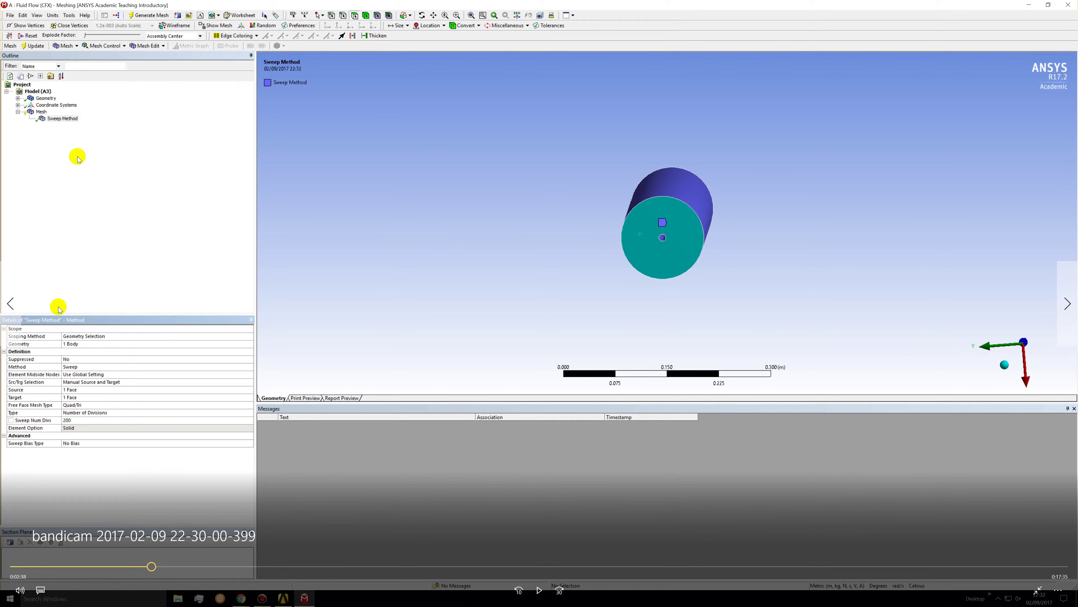
click(536, 591)
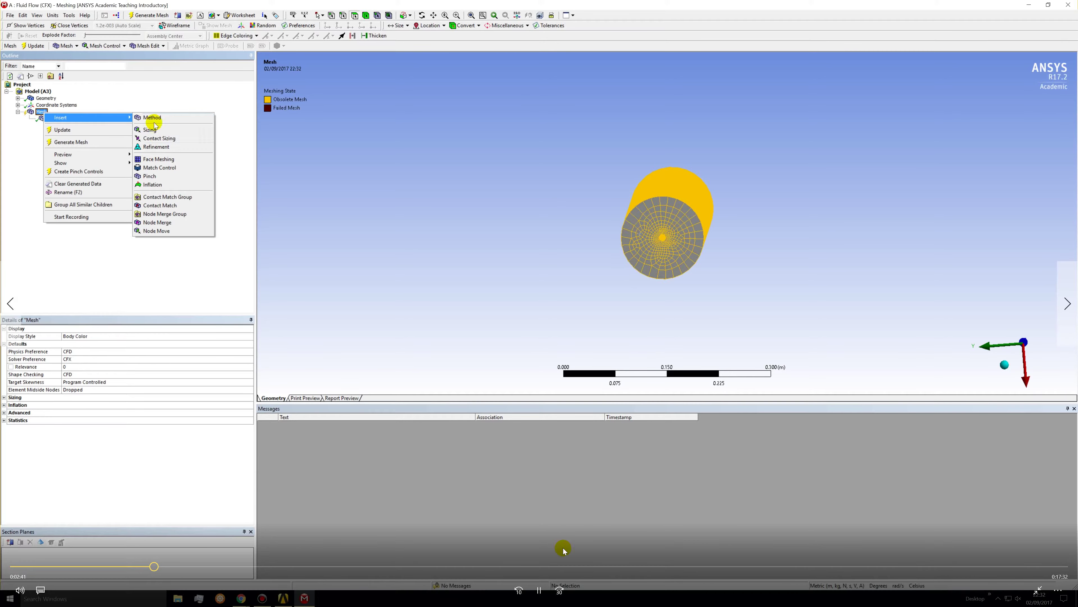
click(540, 590)
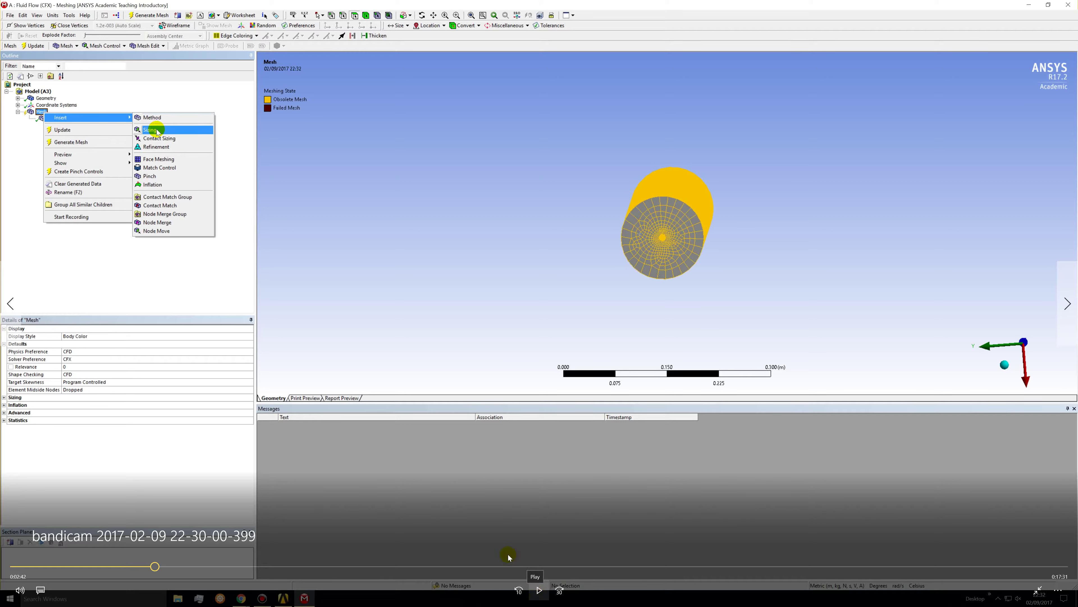
click(539, 590)
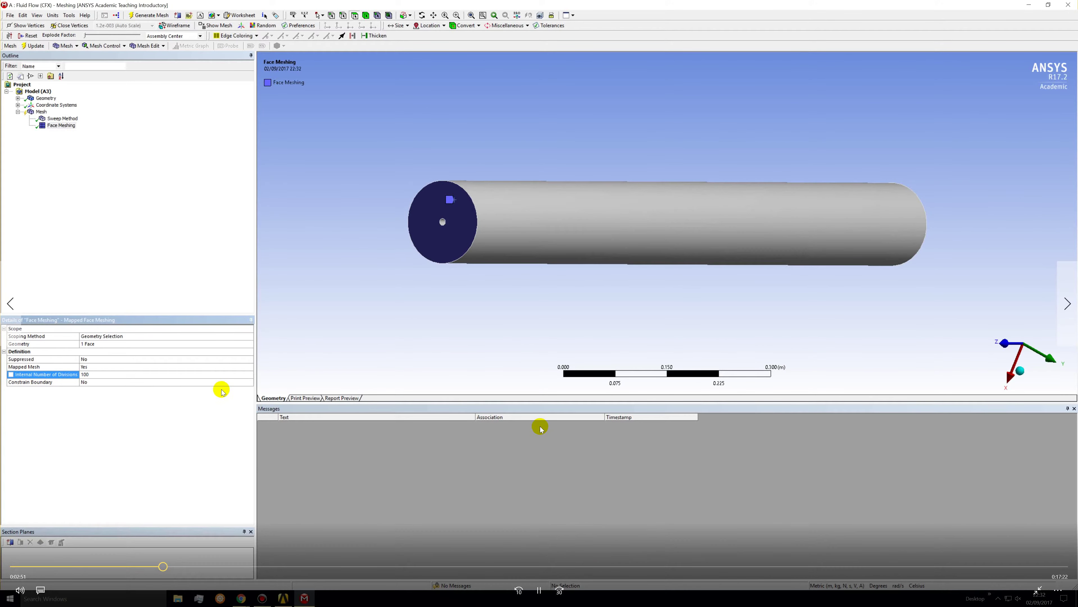
click(539, 589)
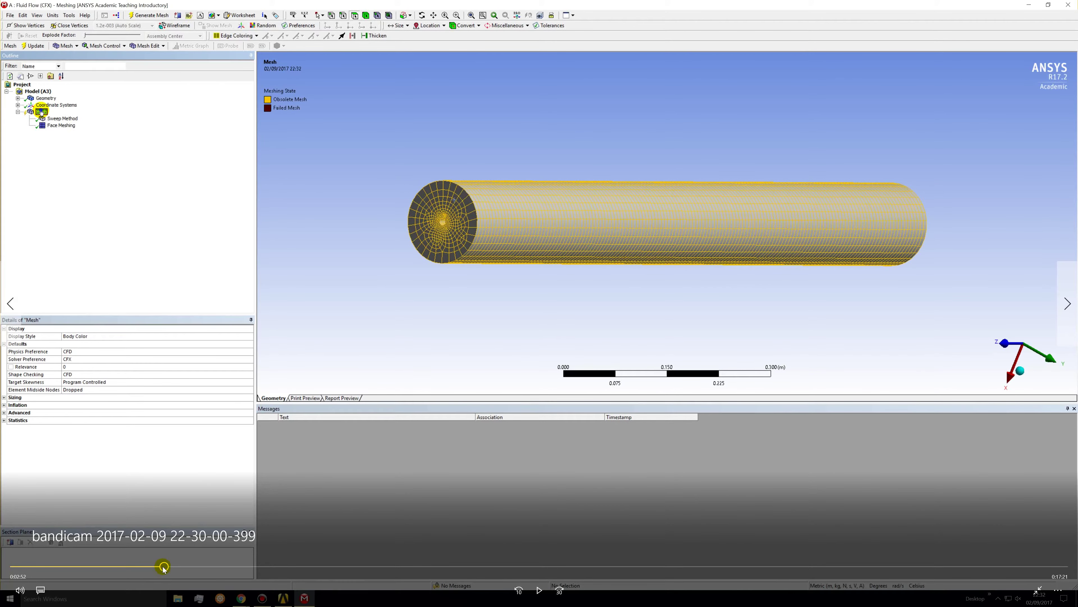
drag(161, 567, 156, 566)
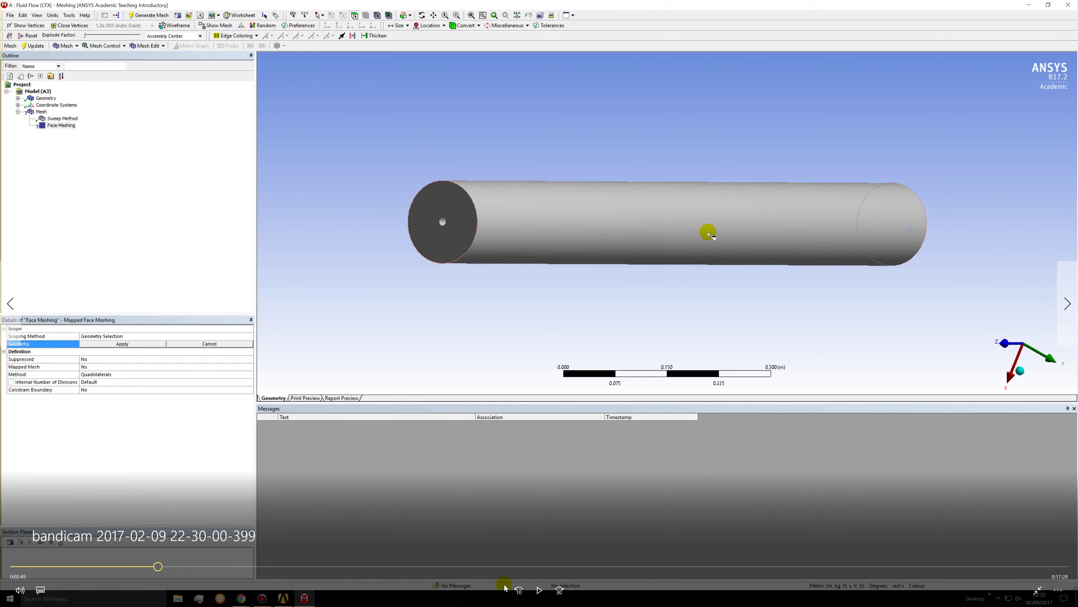
click(541, 591)
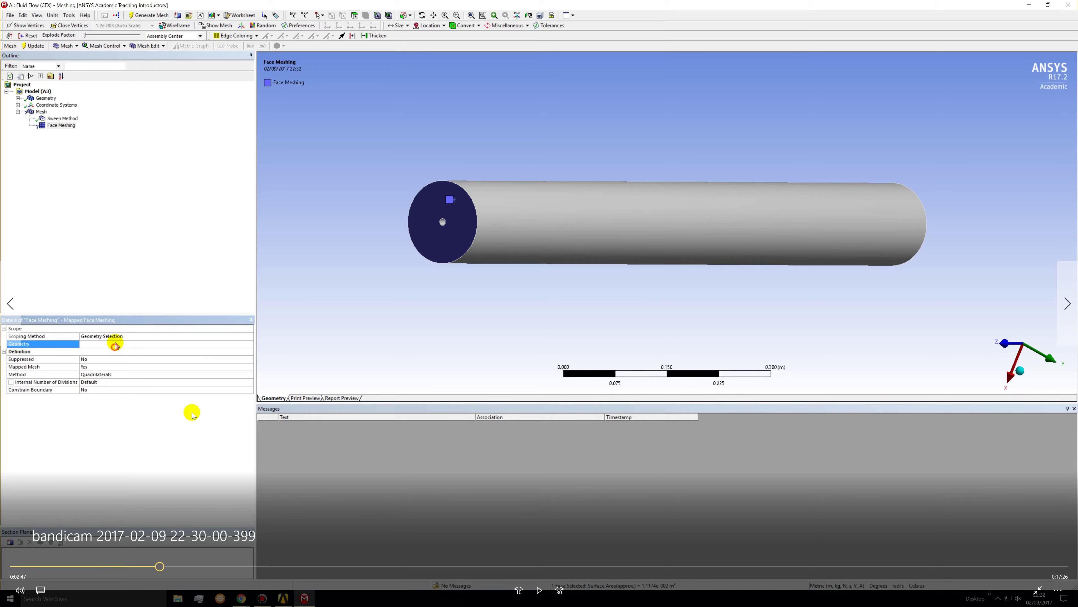
click(539, 590)
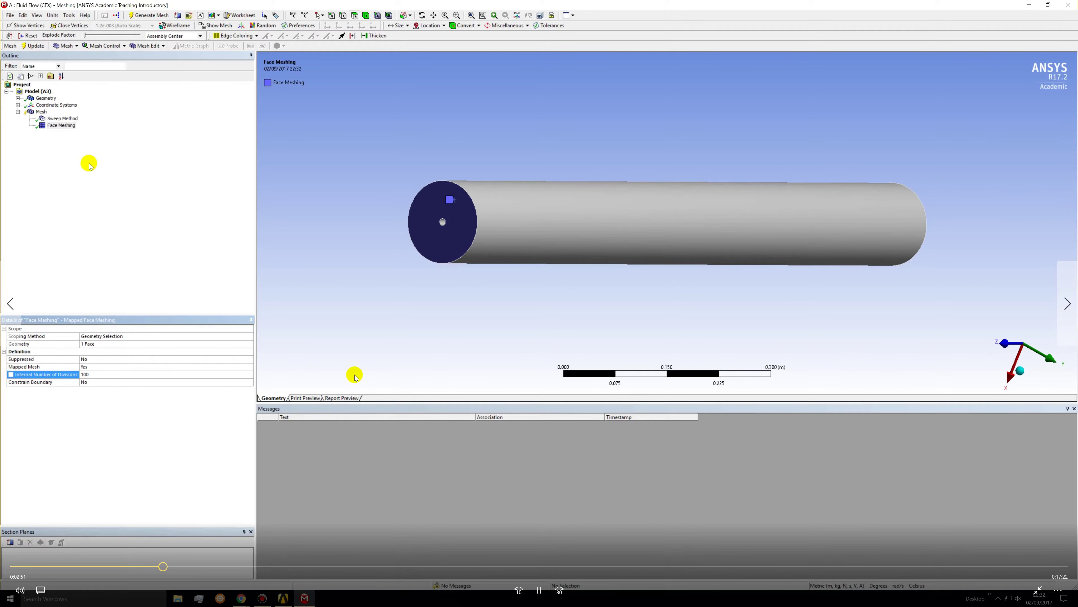
click(539, 589)
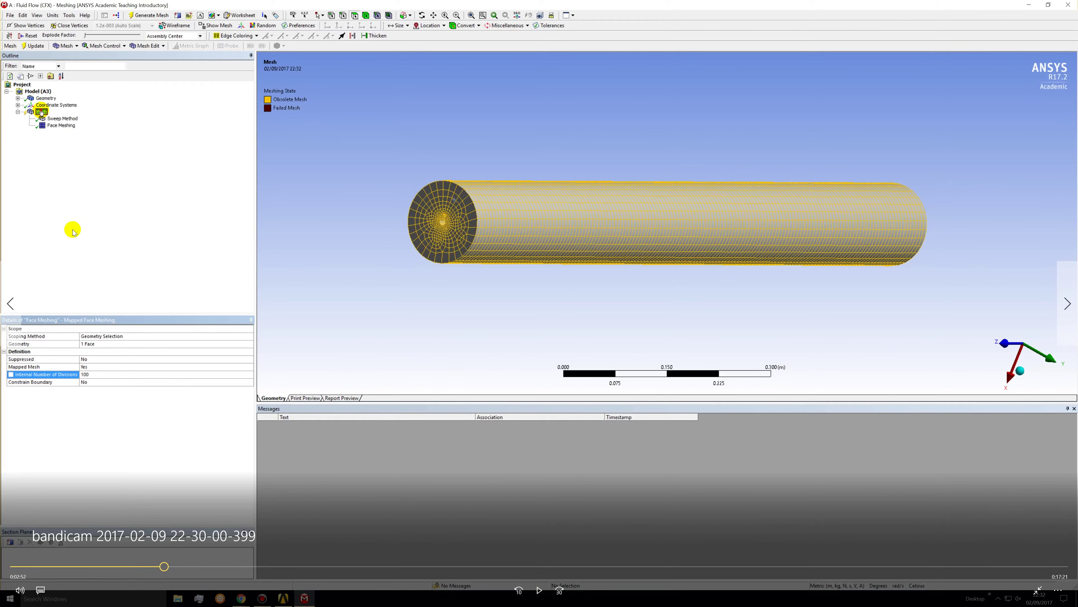
click(540, 590)
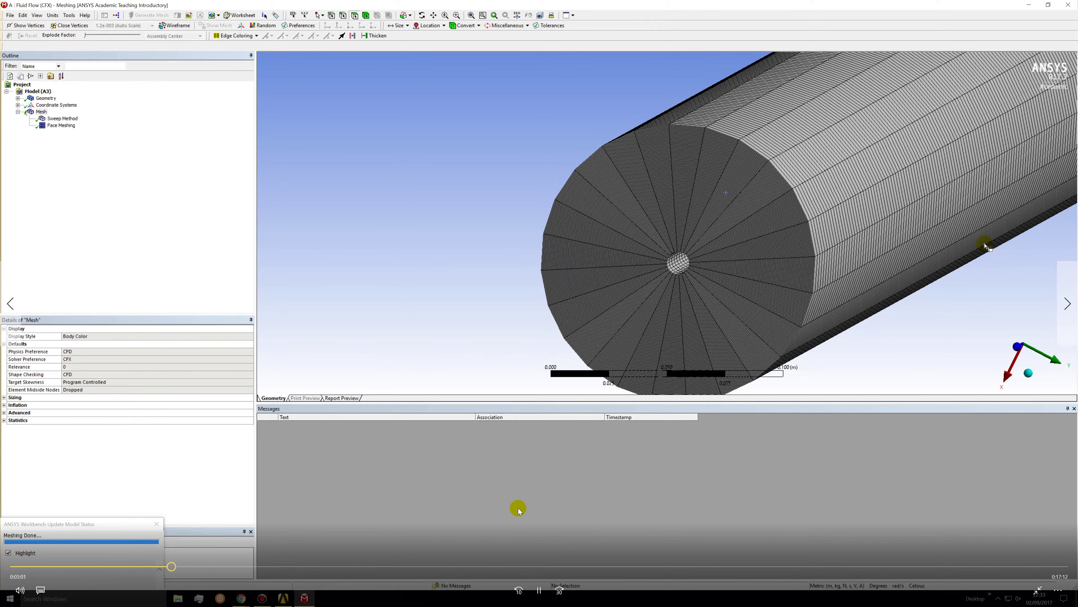
click(700, 299)
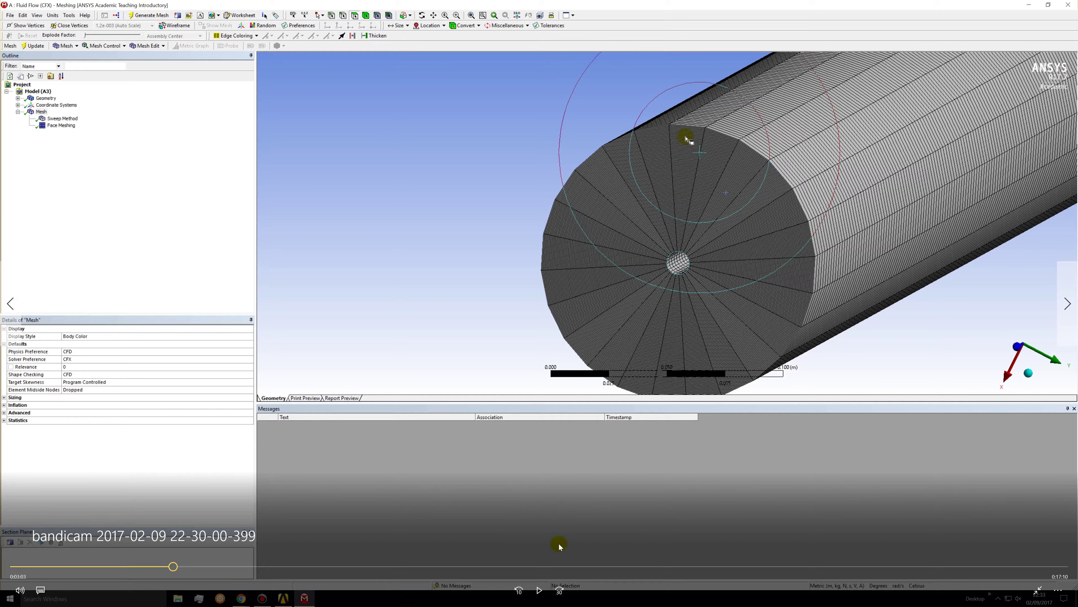
click(538, 591)
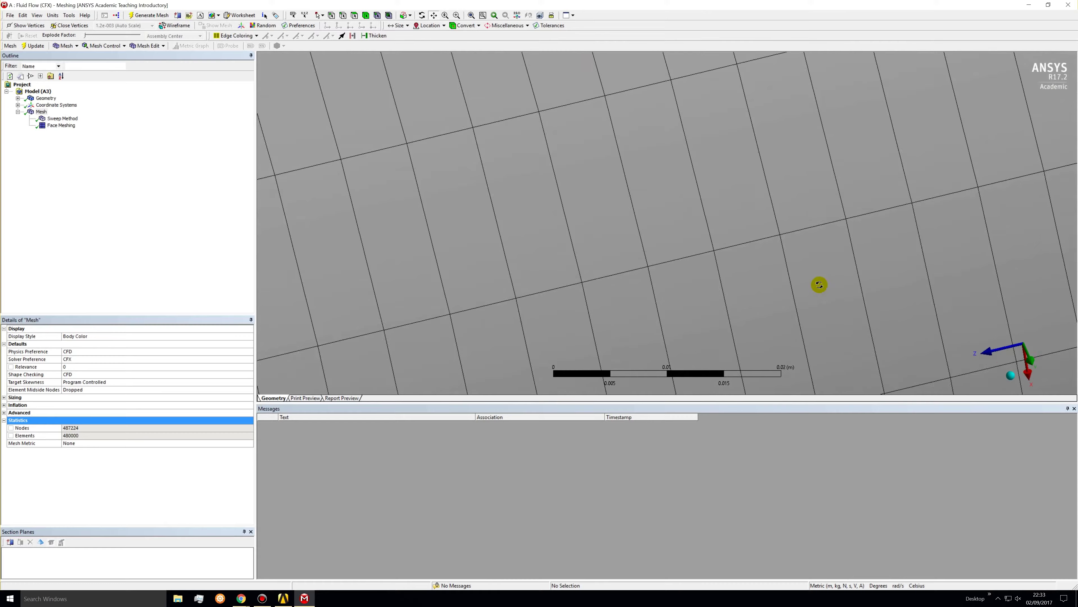
Step: Examine the mesh on the pipe's end face along the Z axis, close up around the inner hole, and check its node and element statistics
mouse_move(734, 289)
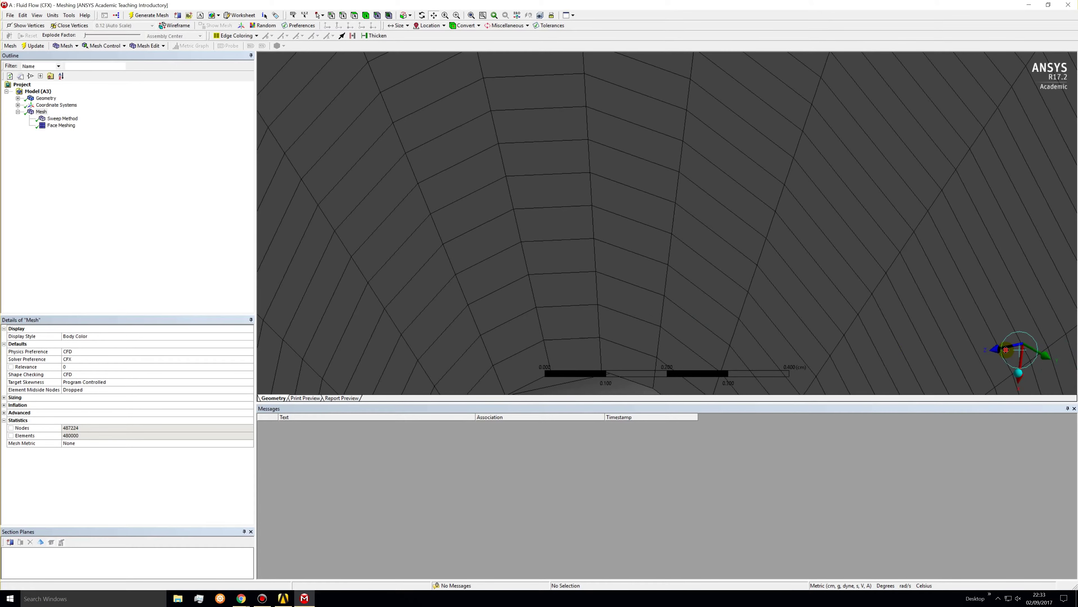
click(1002, 348)
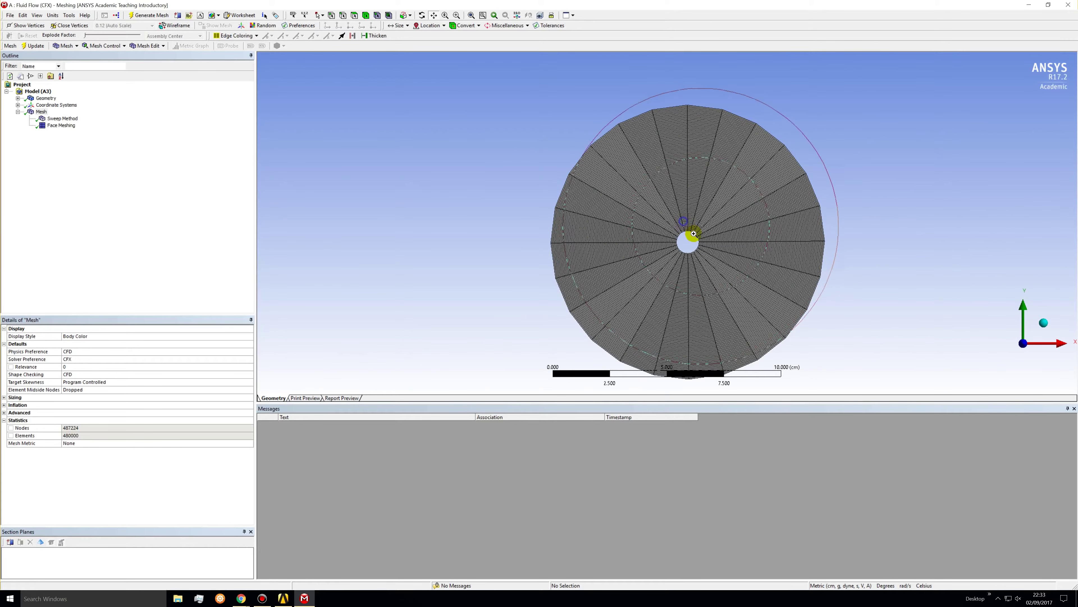
scroll(693, 233, up, 10)
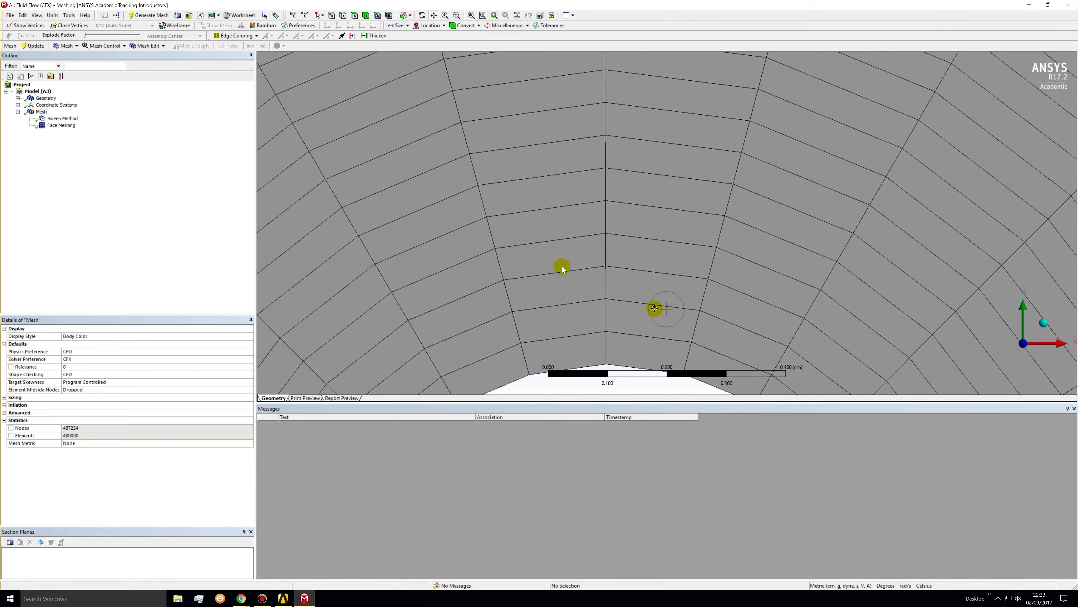
mouse_move(549, 368)
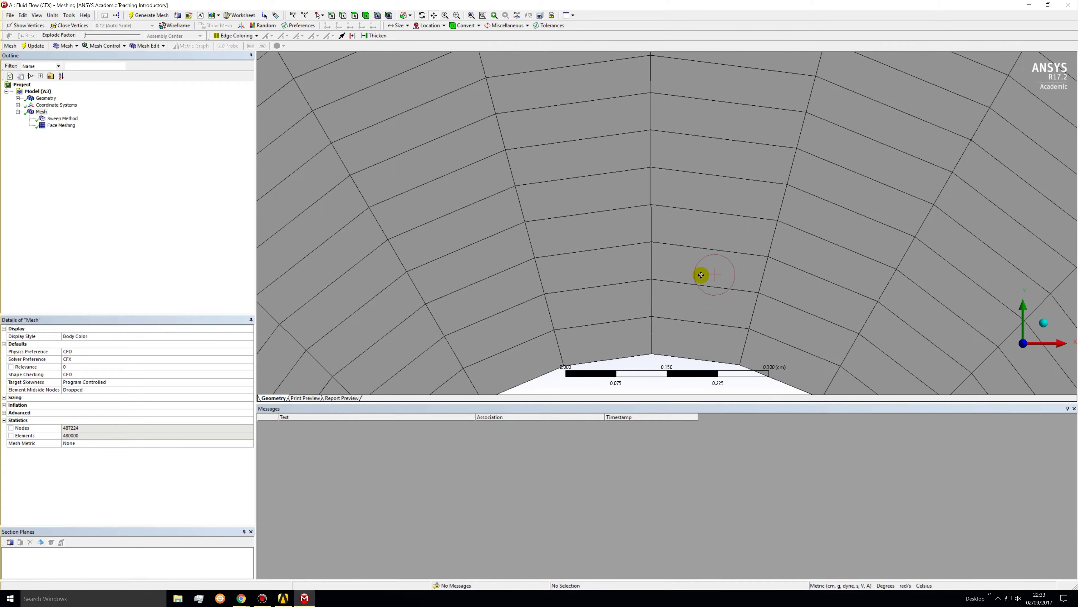
mouse_move(700, 276)
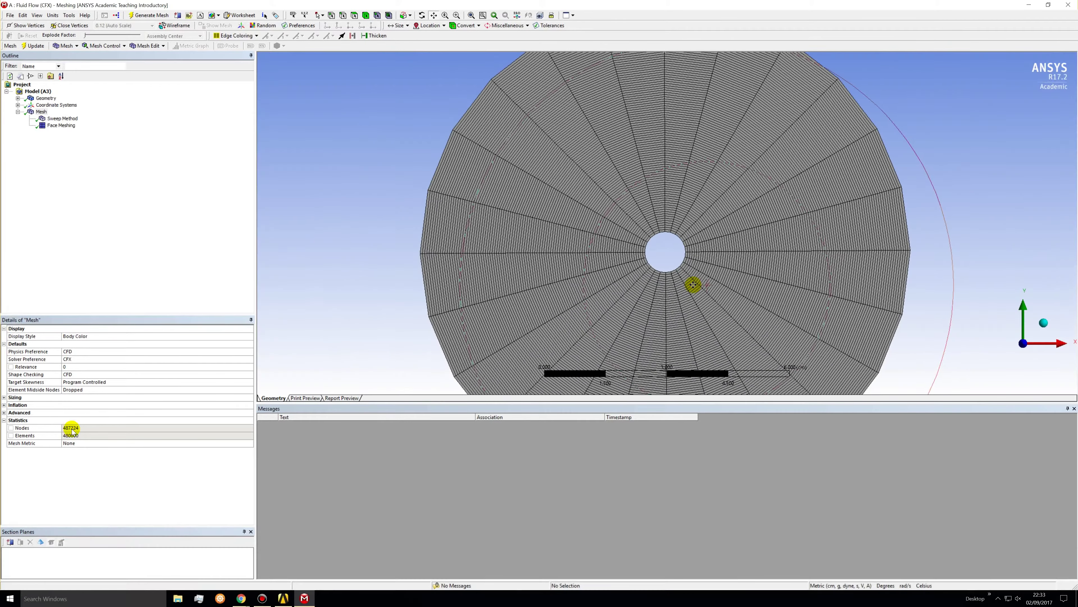
mouse_move(70, 428)
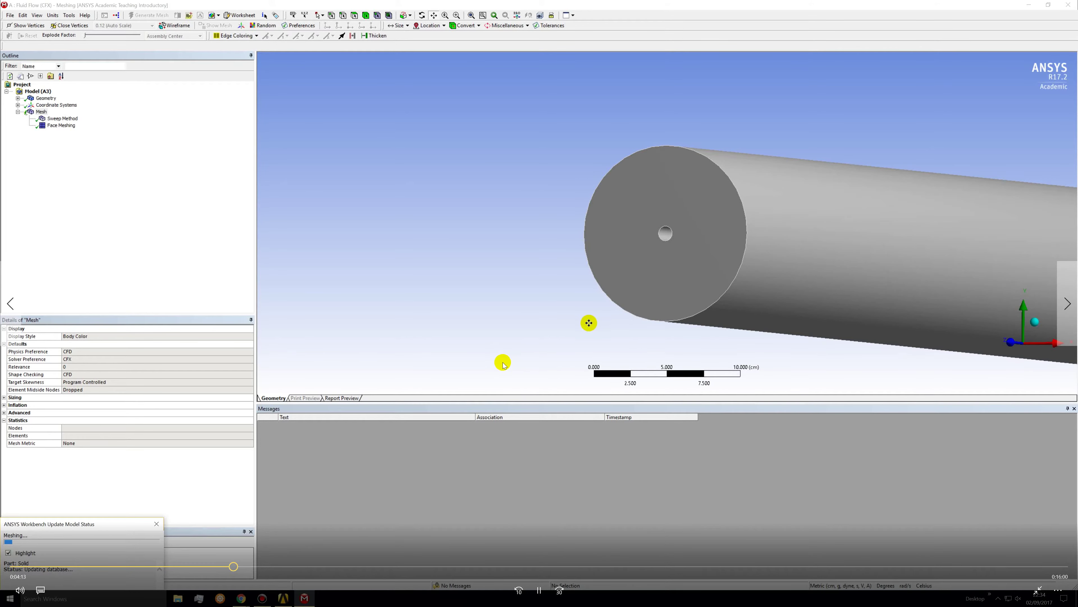
mouse_move(500, 364)
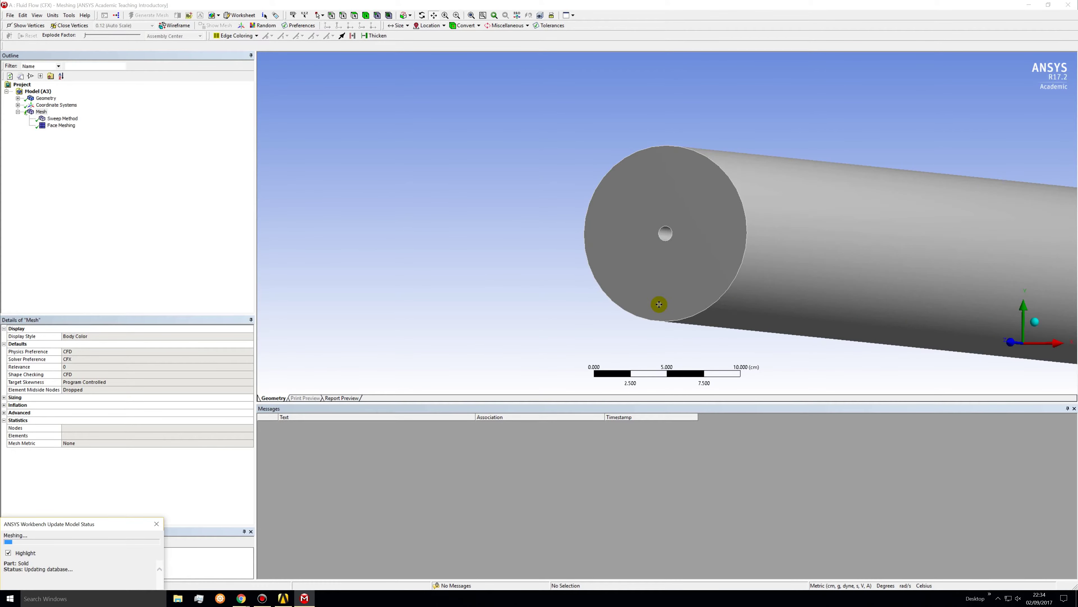
mouse_move(340, 402)
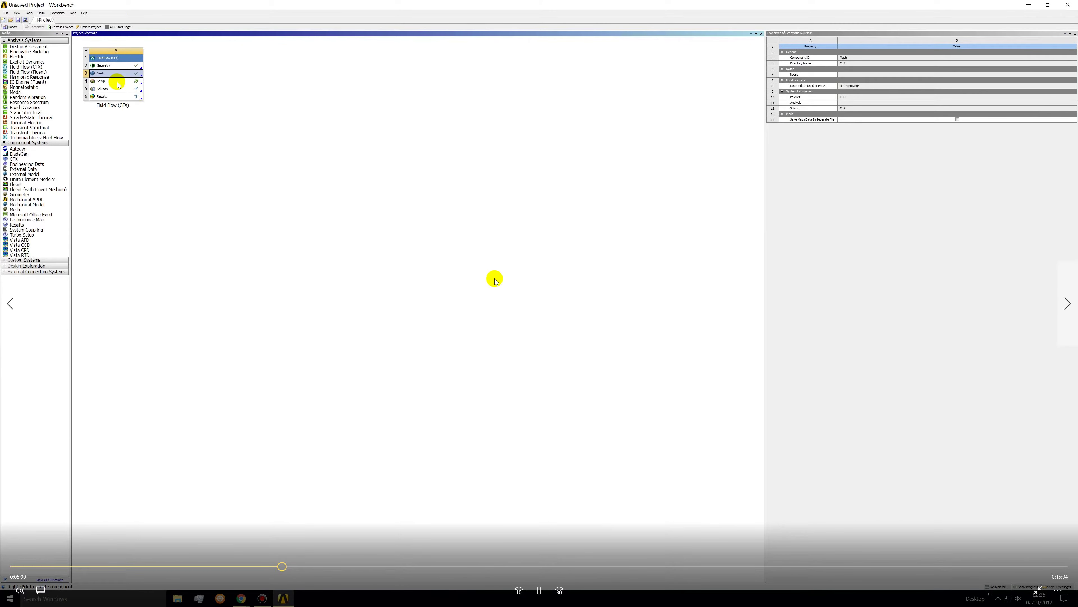
click(538, 590)
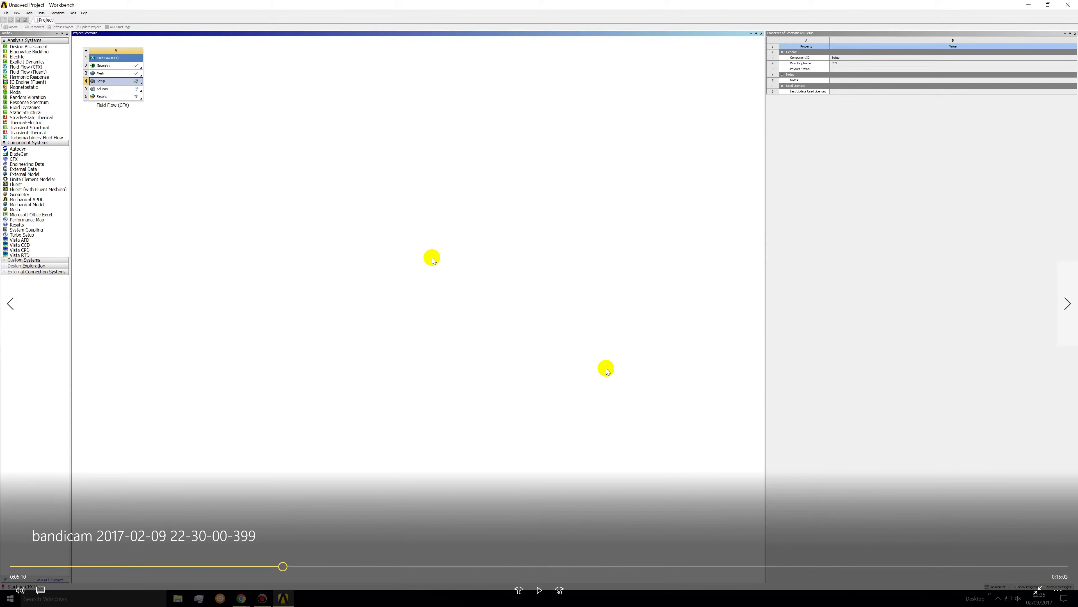
key(space)
key(space)
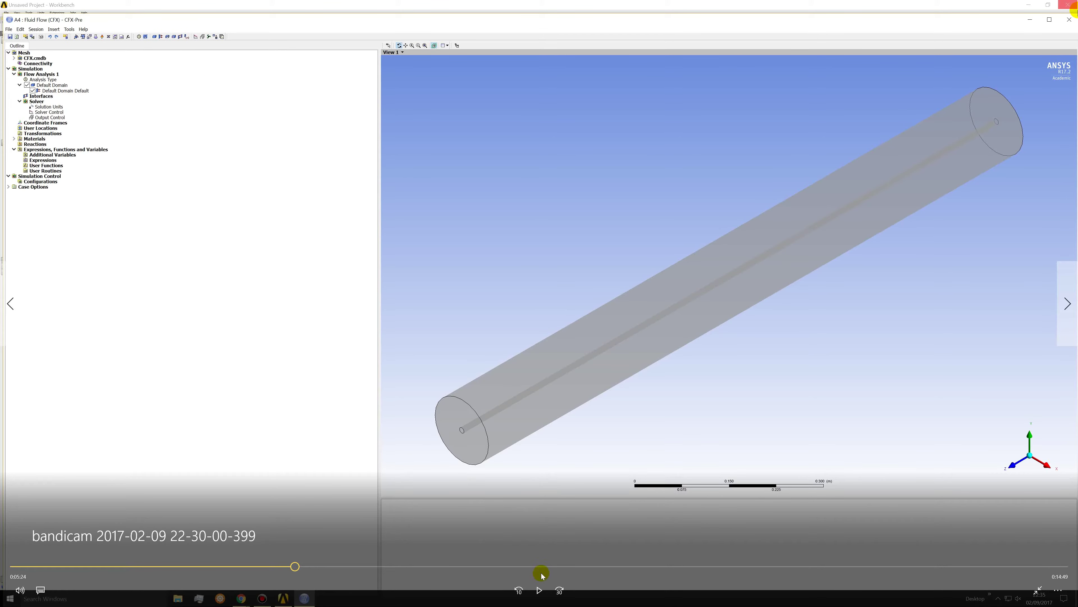
click(540, 590)
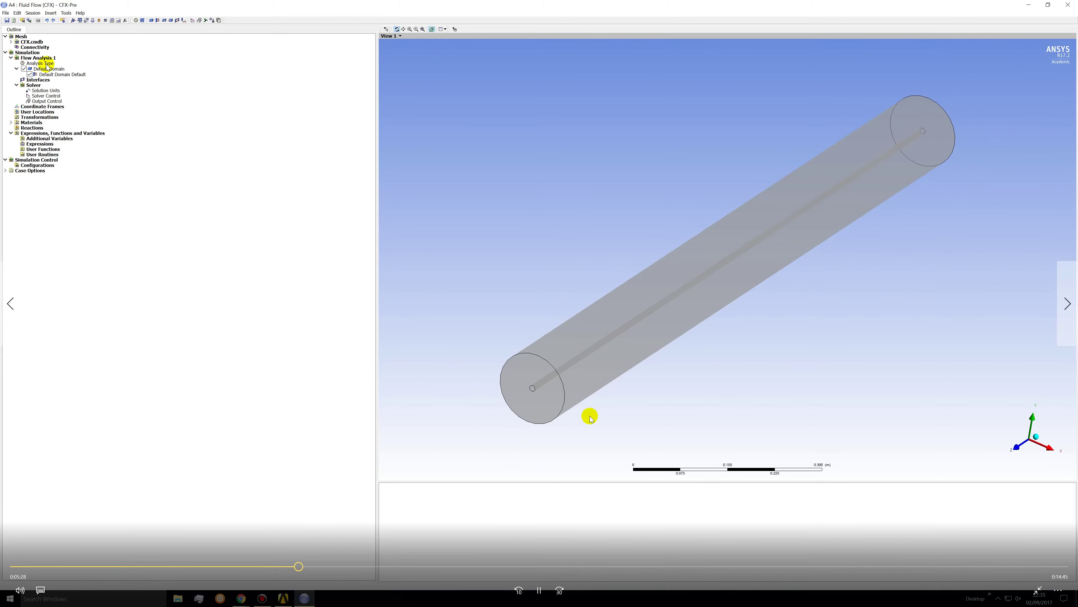
click(540, 591)
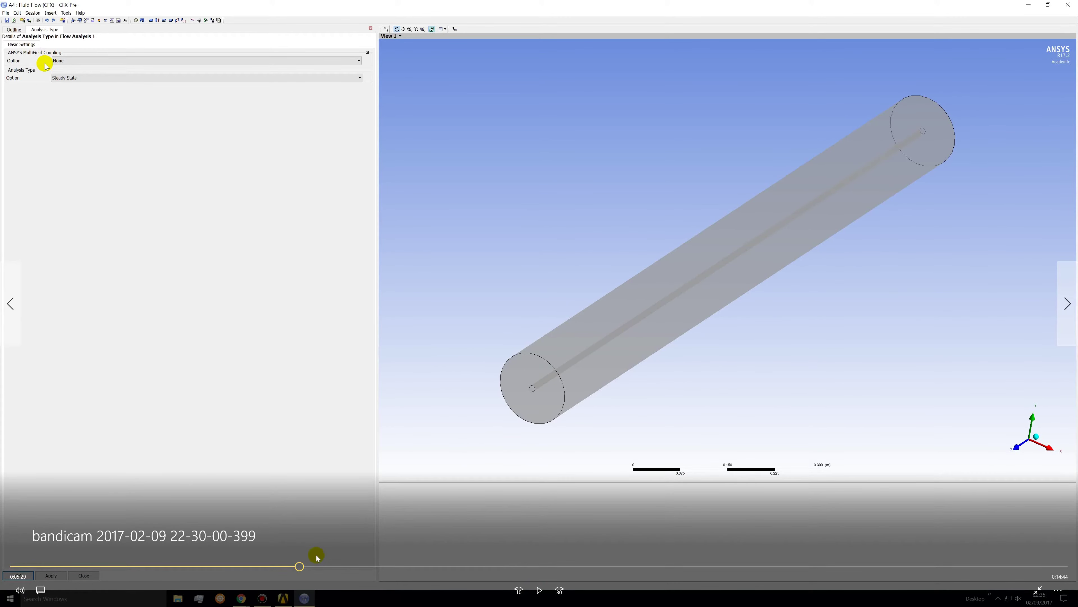
click(296, 566)
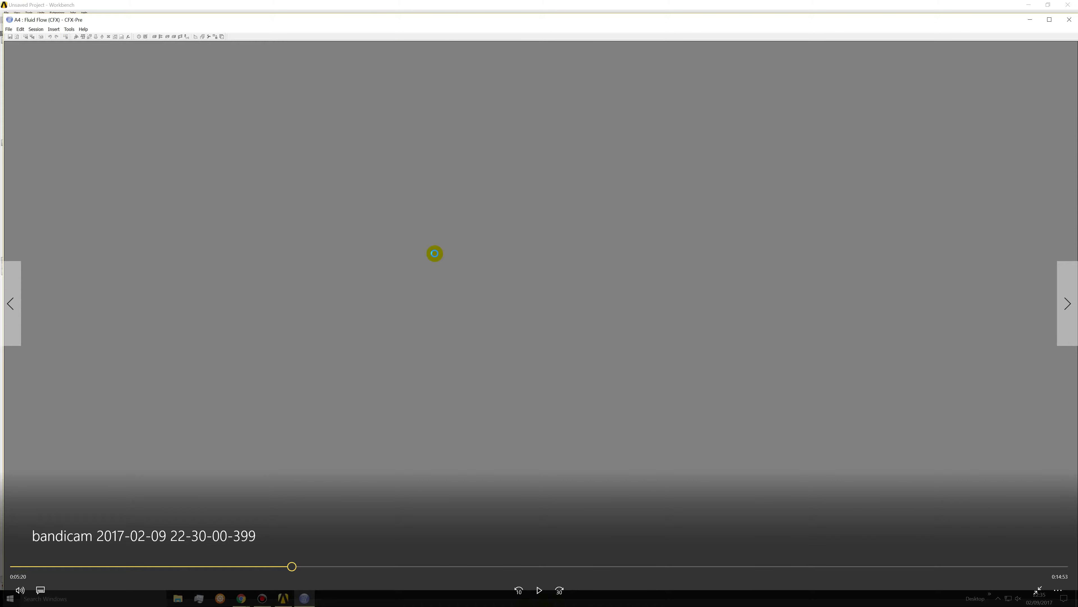
click(539, 591)
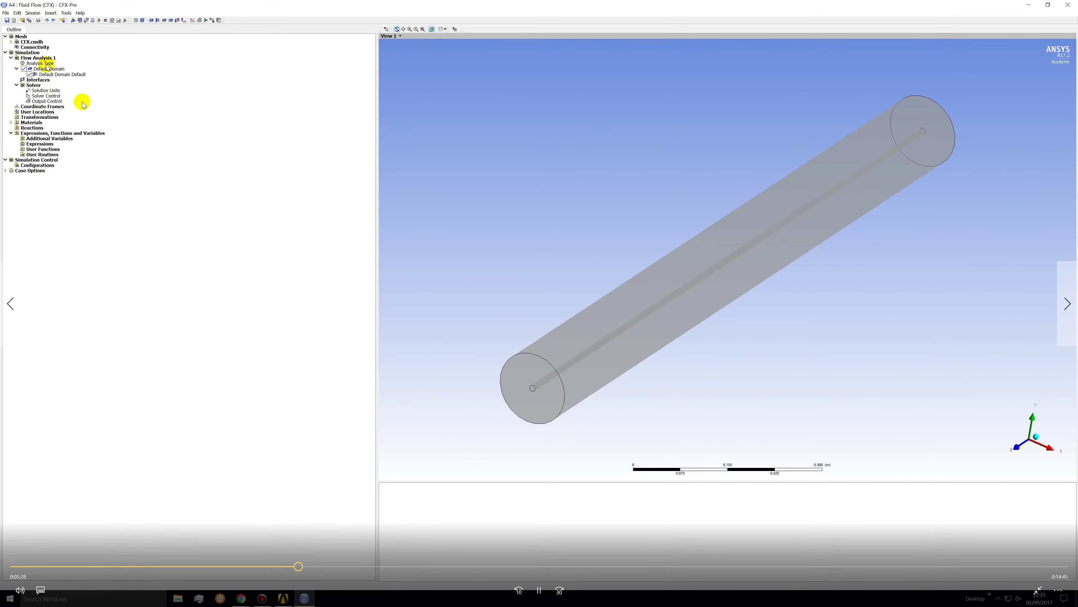
key(space)
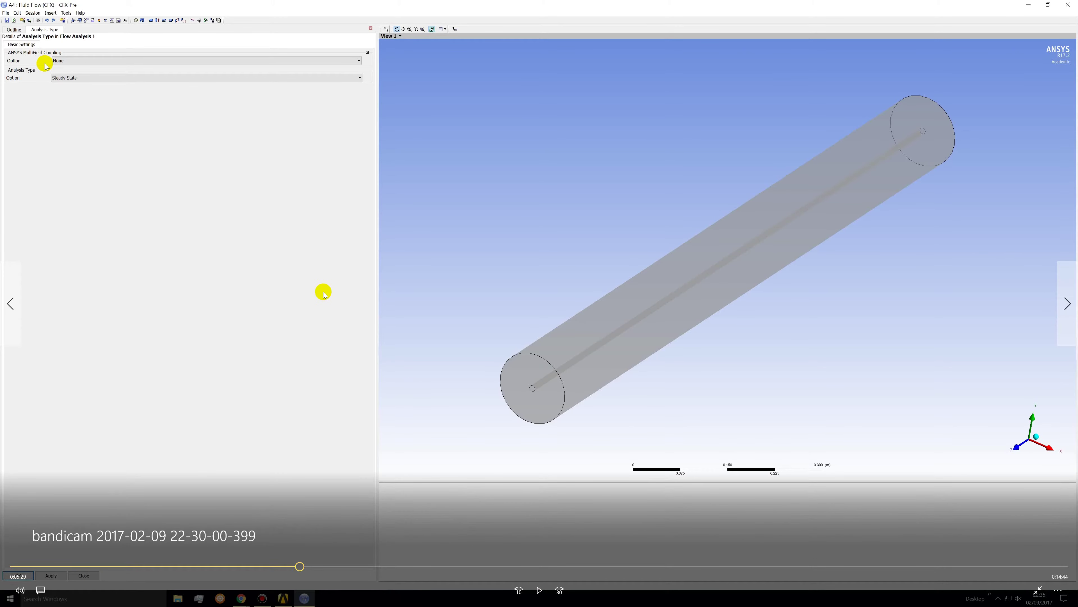
click(538, 589)
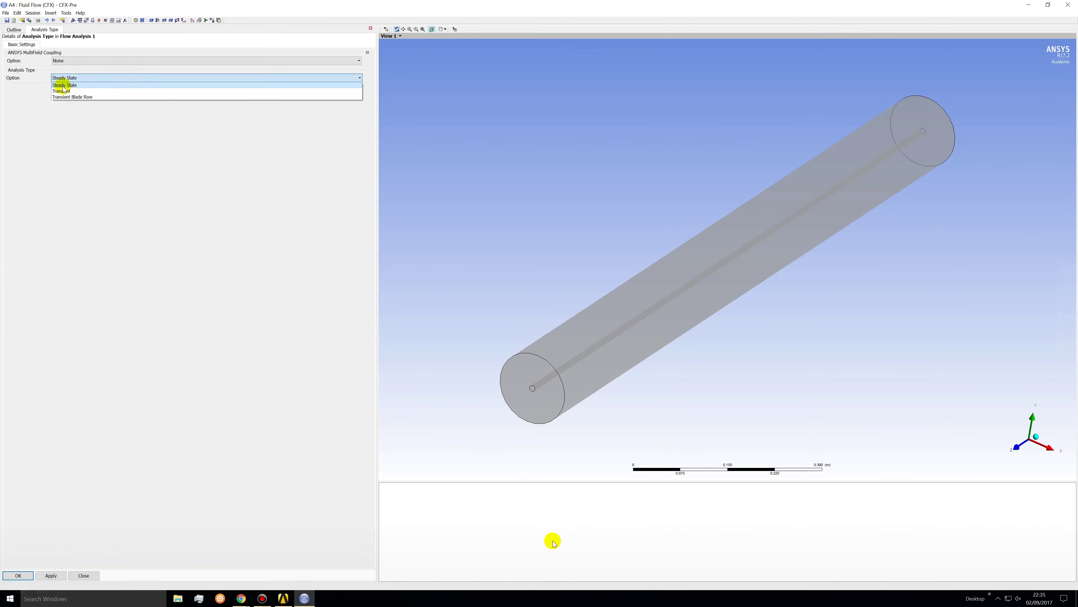
click(72, 87)
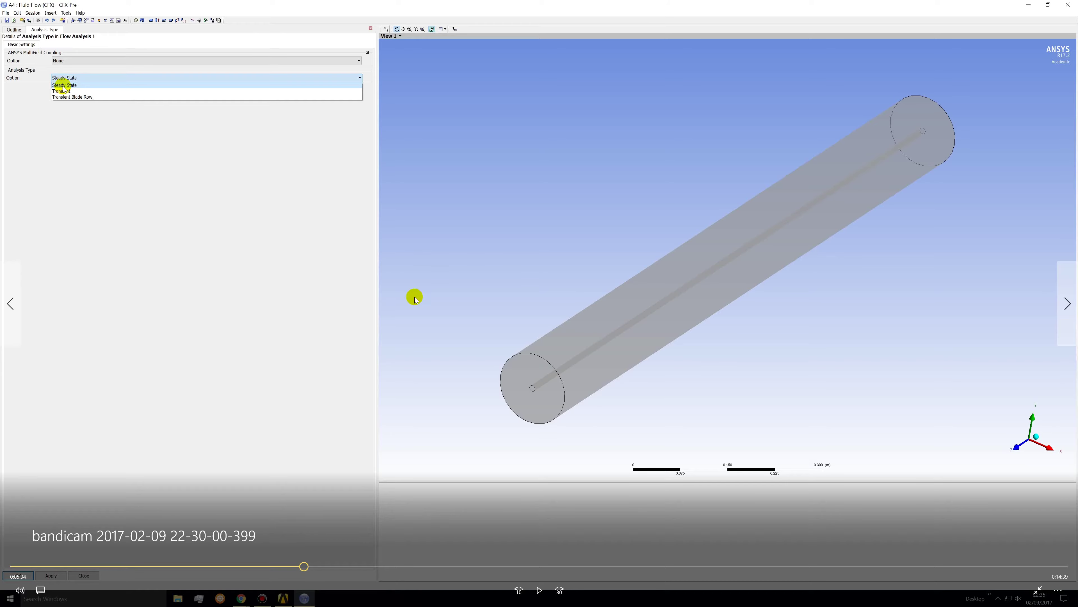
click(539, 590)
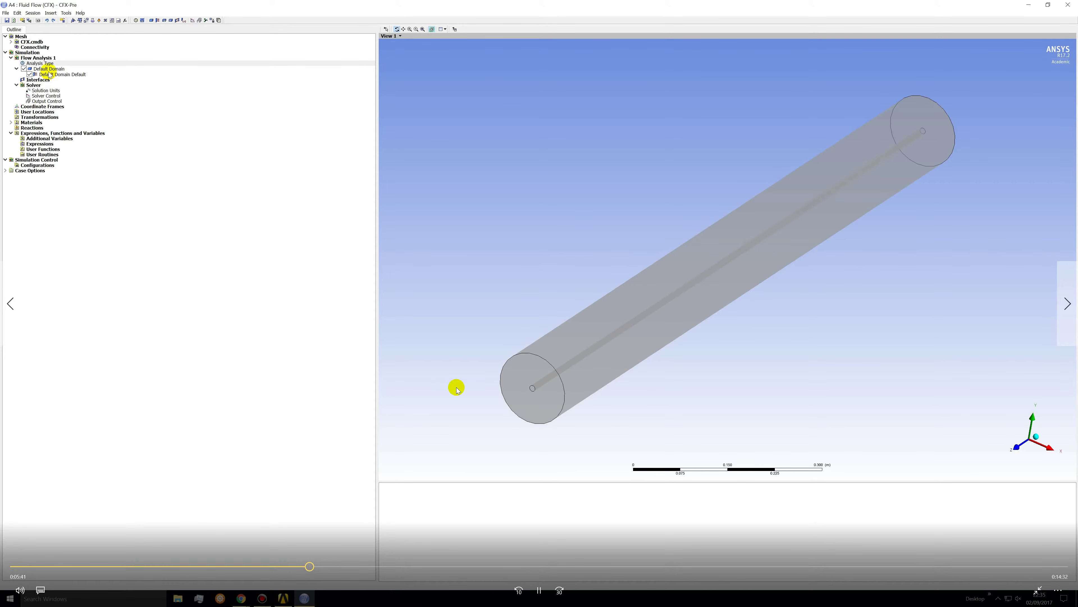
key(space)
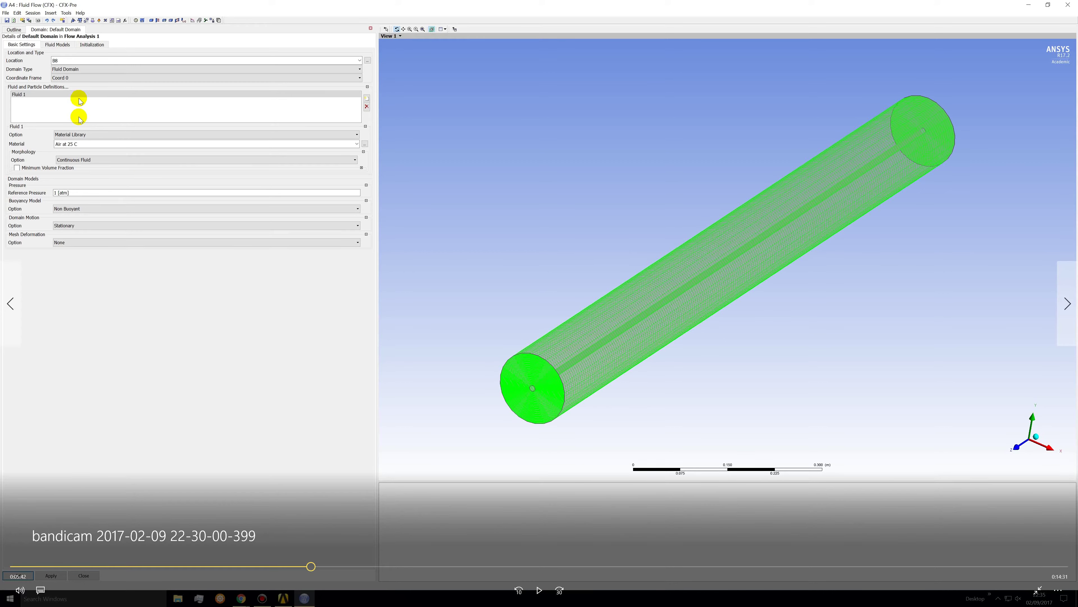
click(540, 591)
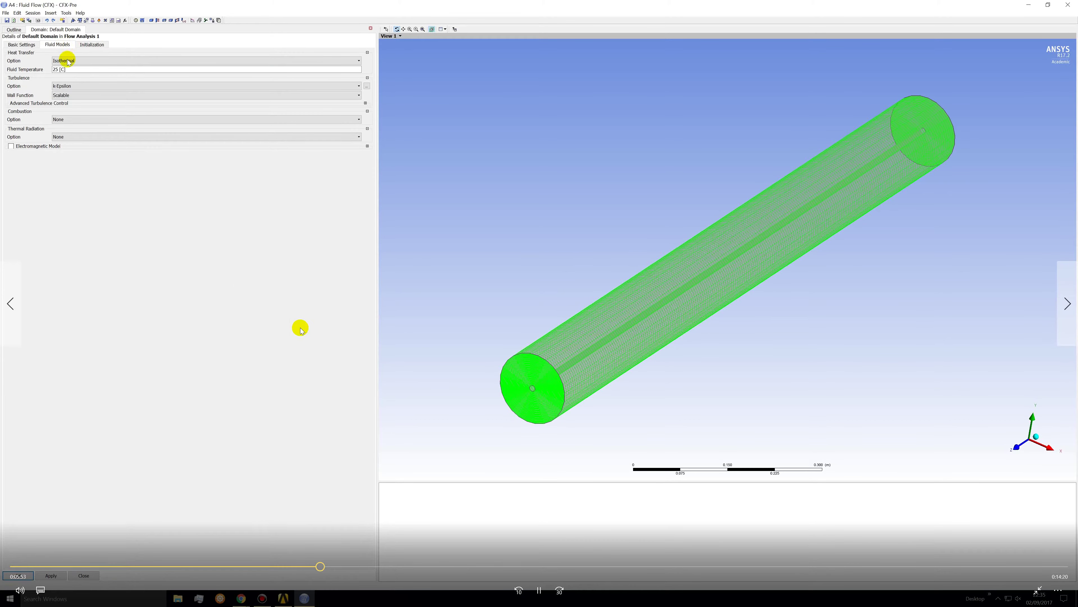
click(539, 590)
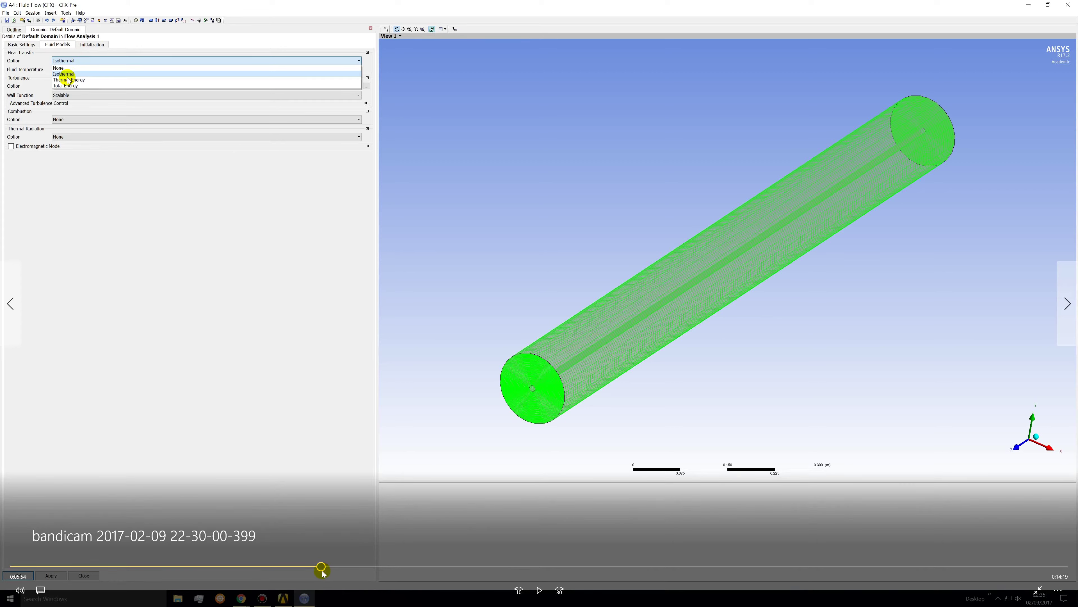
click(539, 590)
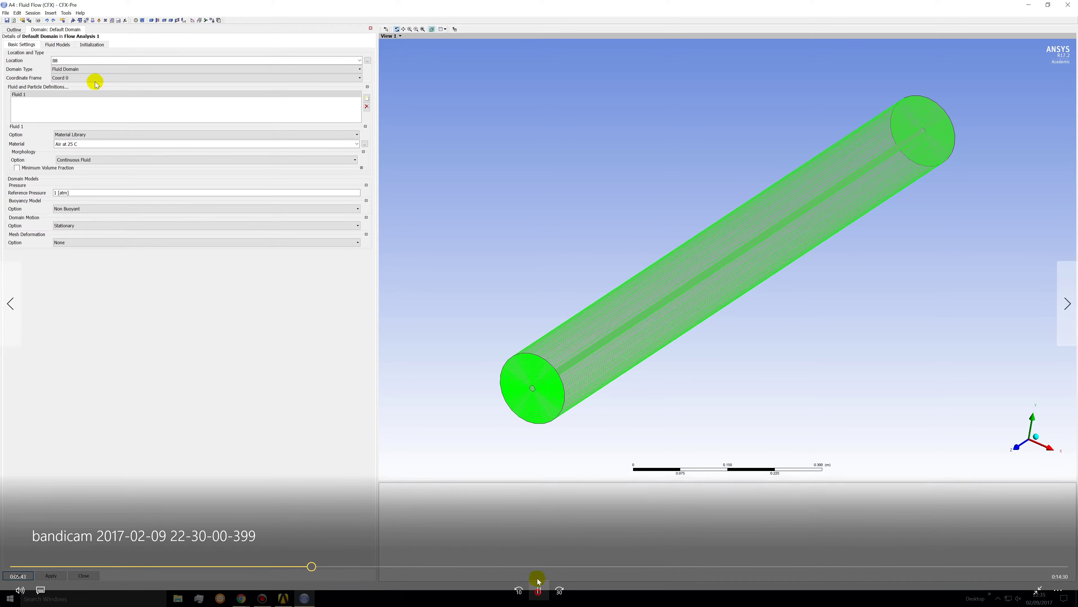
click(539, 593)
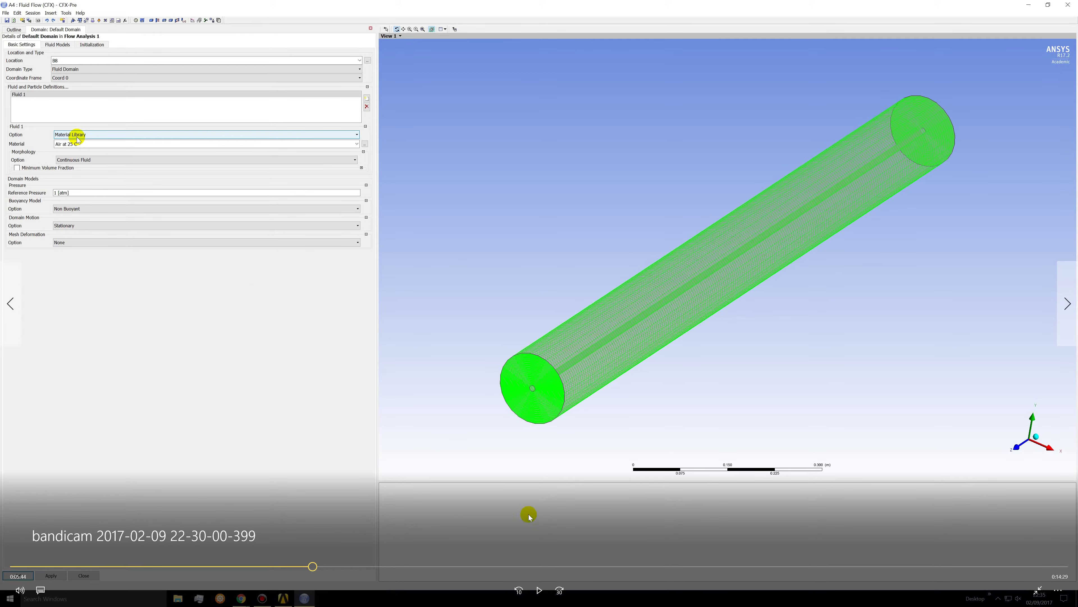
click(538, 589)
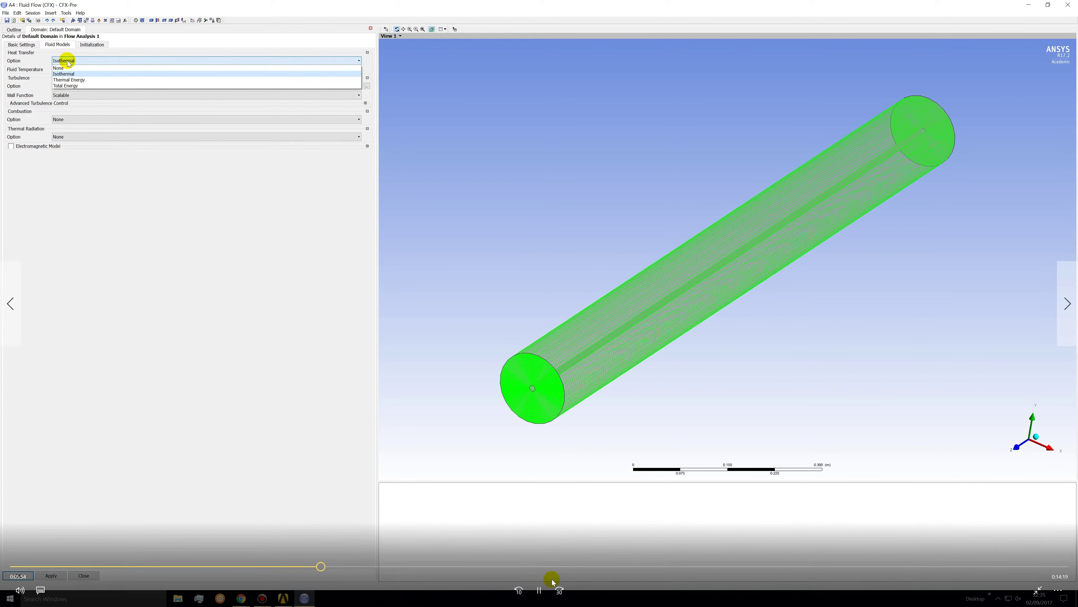
click(539, 590)
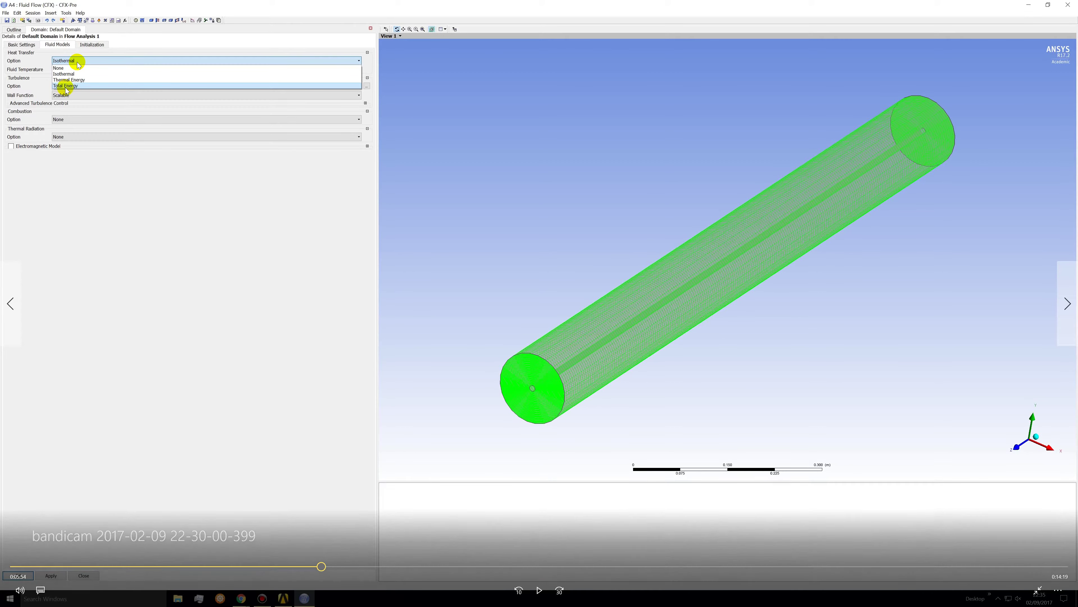
click(538, 590)
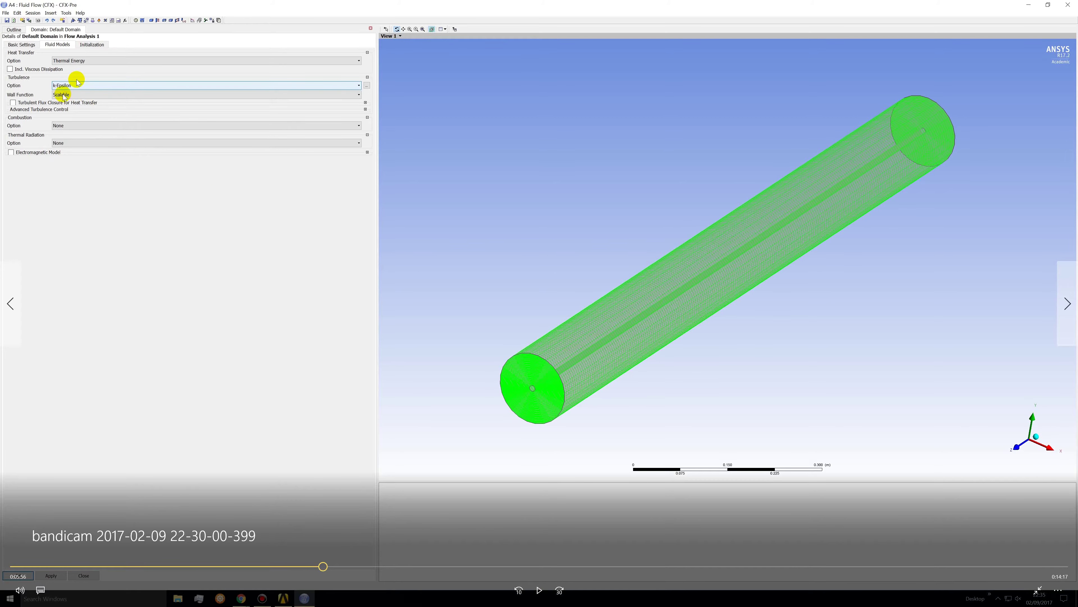
click(539, 591)
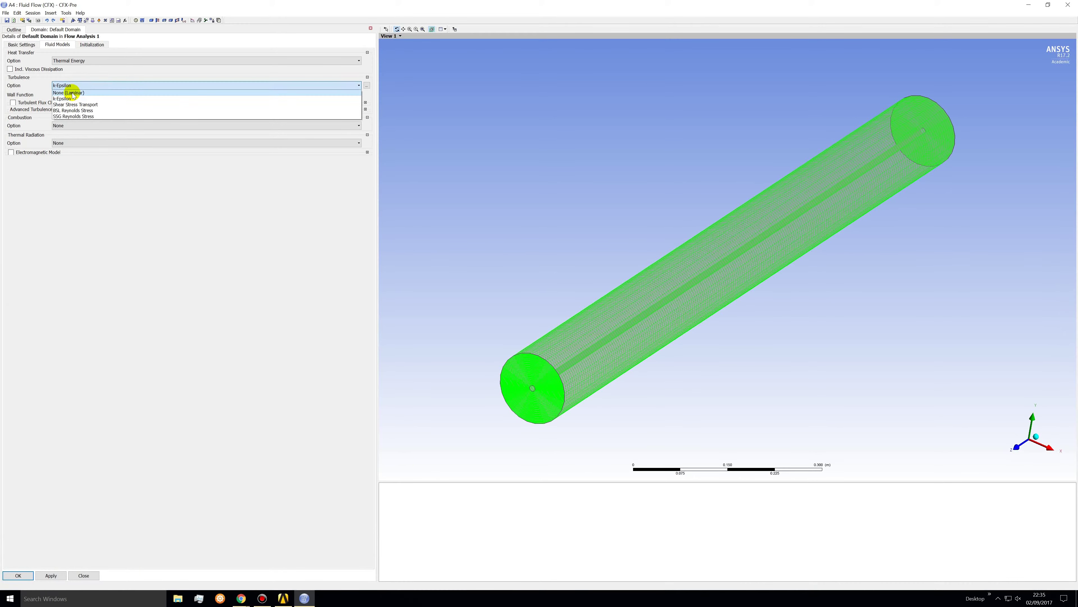
click(539, 588)
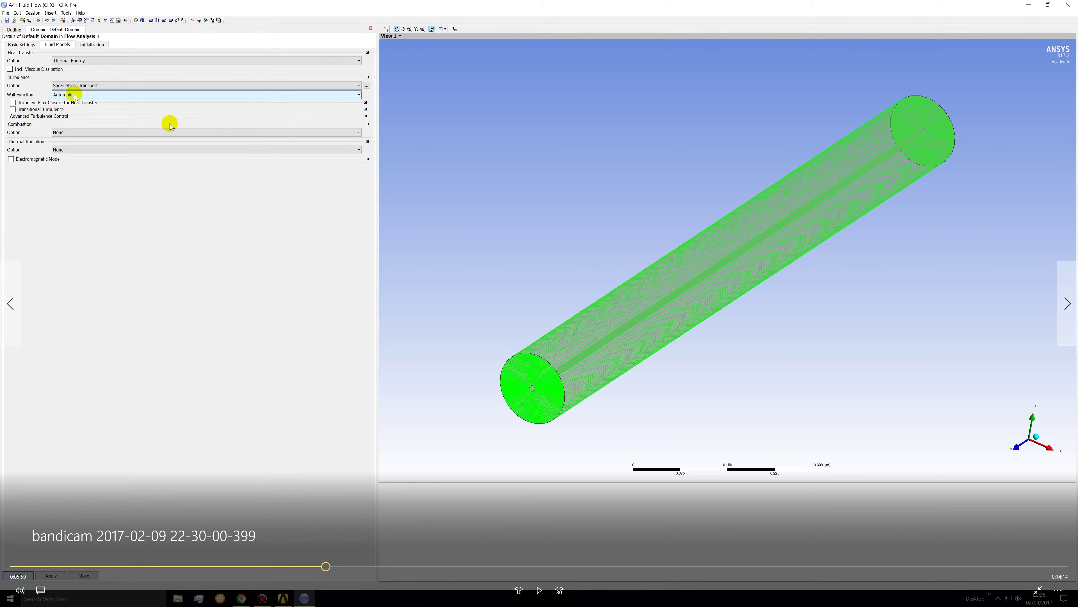
click(537, 590)
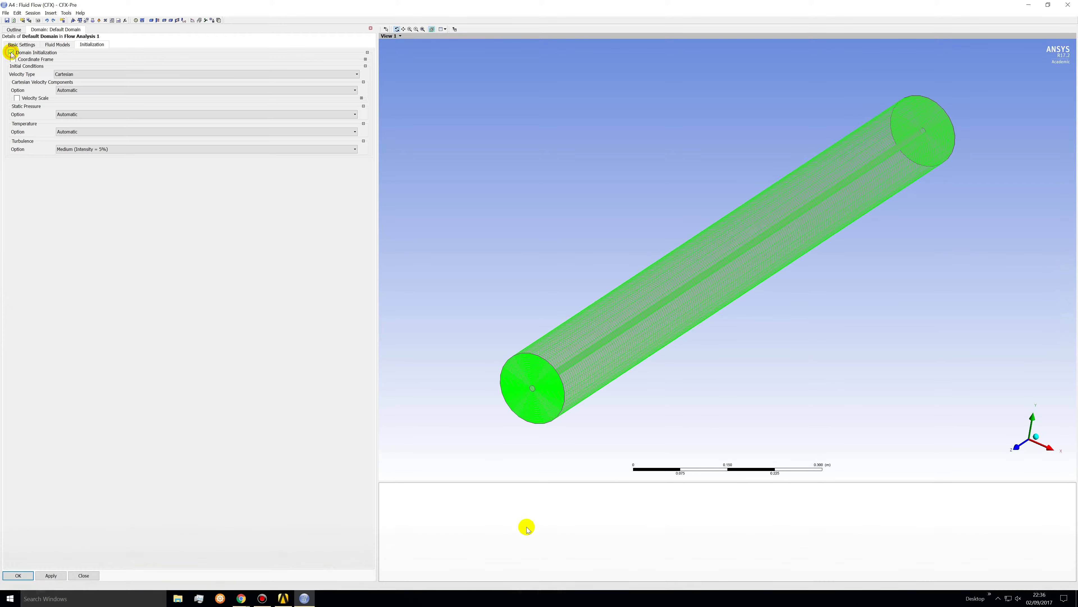
click(539, 591)
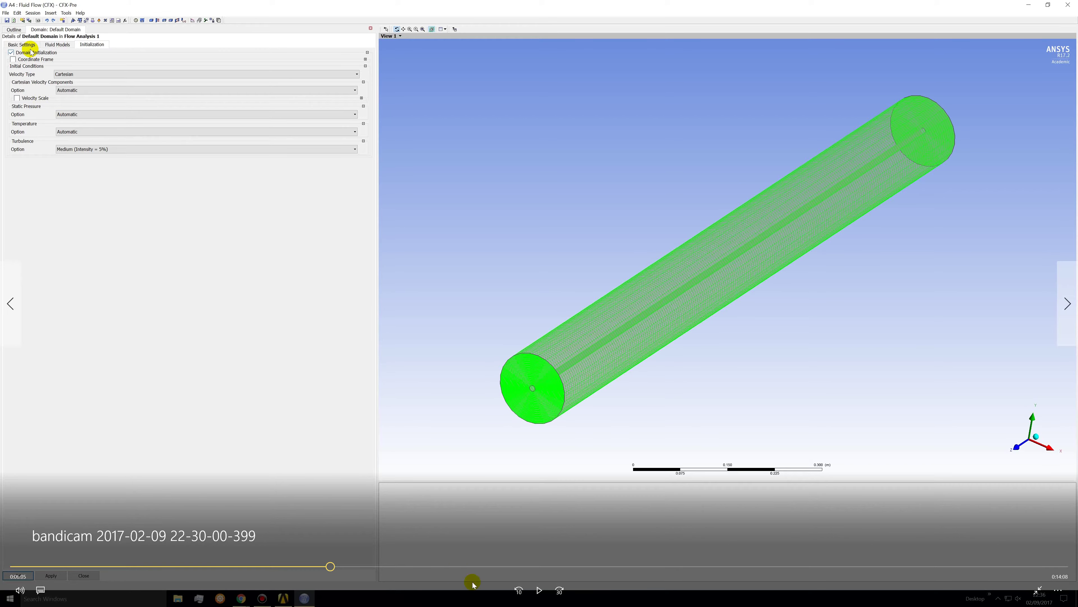
click(535, 592)
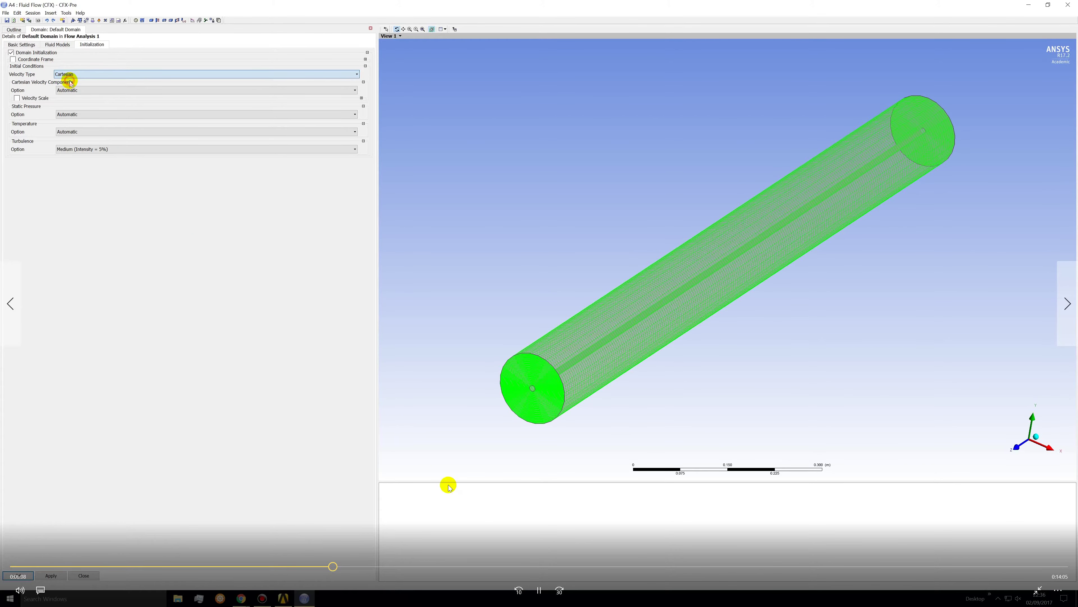
click(540, 591)
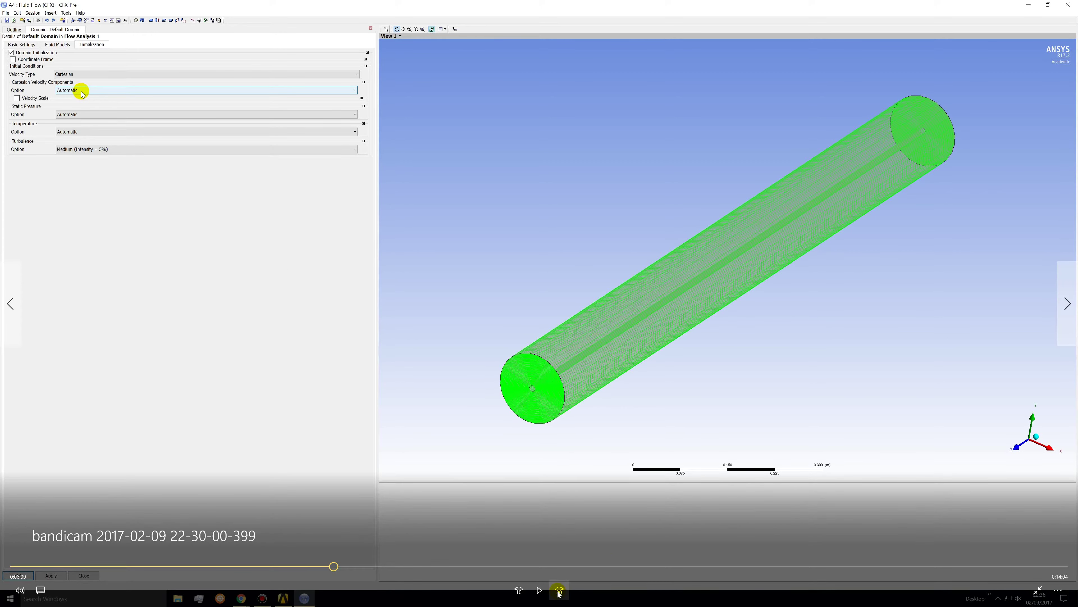
click(538, 590)
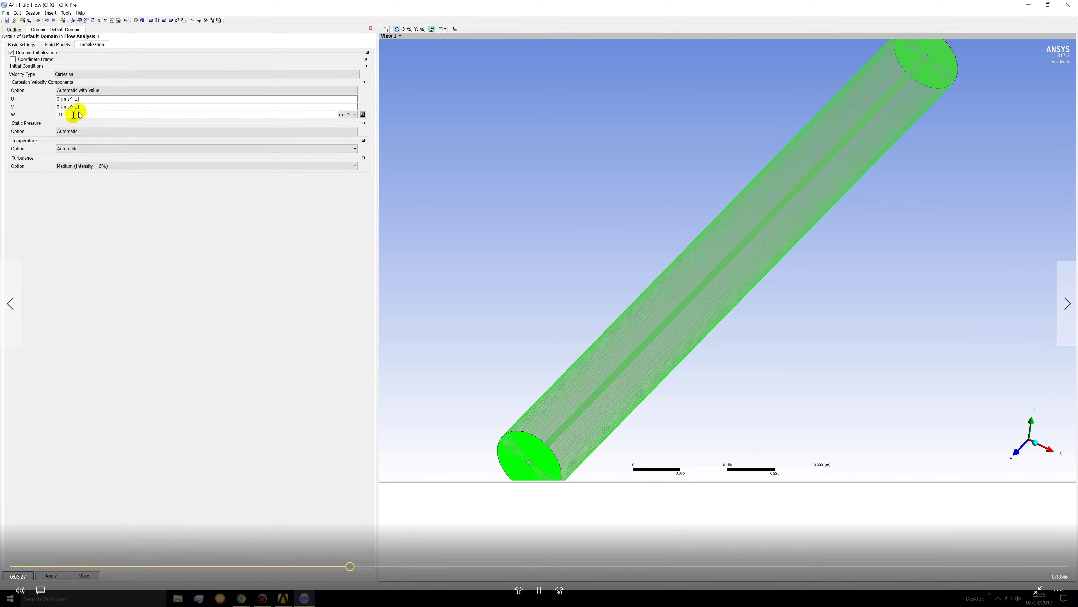
click(547, 594)
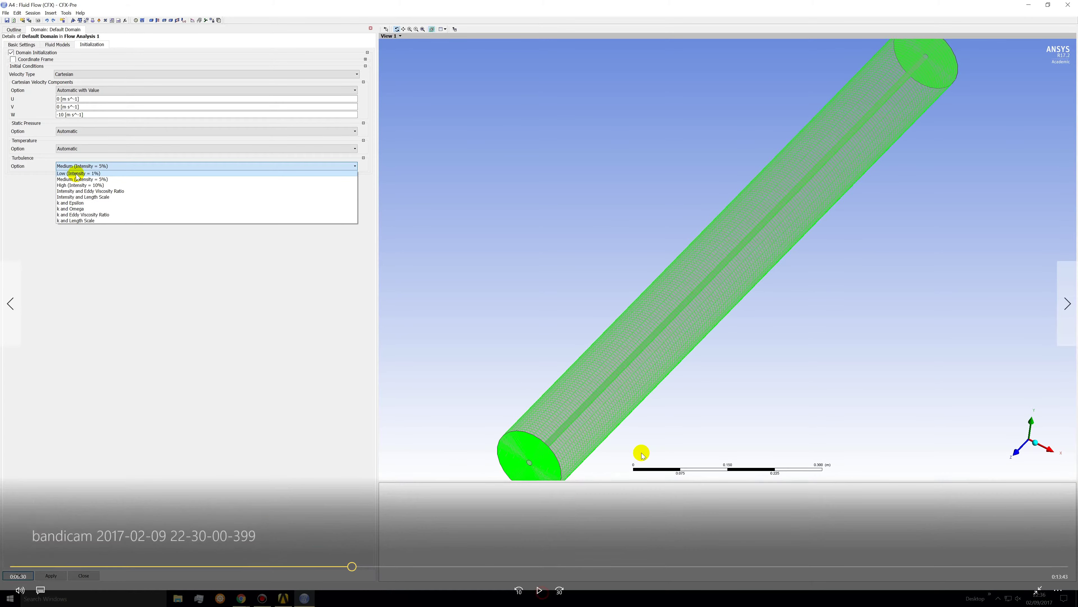
click(540, 593)
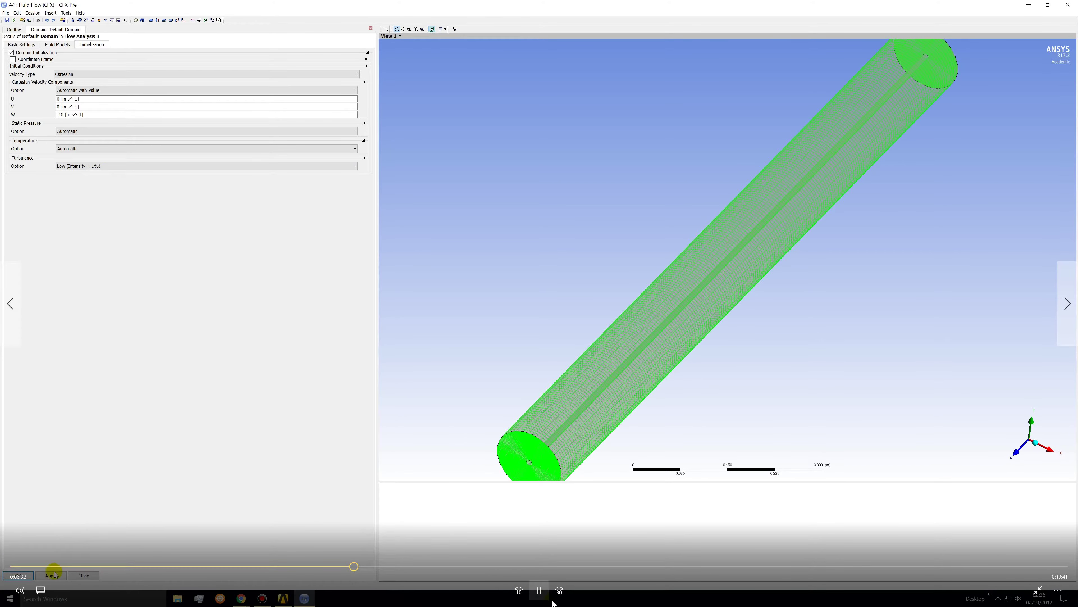
Step: Play the recorded walkthrough in short stretches from the domain initialization to the boundary type and location of Default Domain Default
click(539, 591)
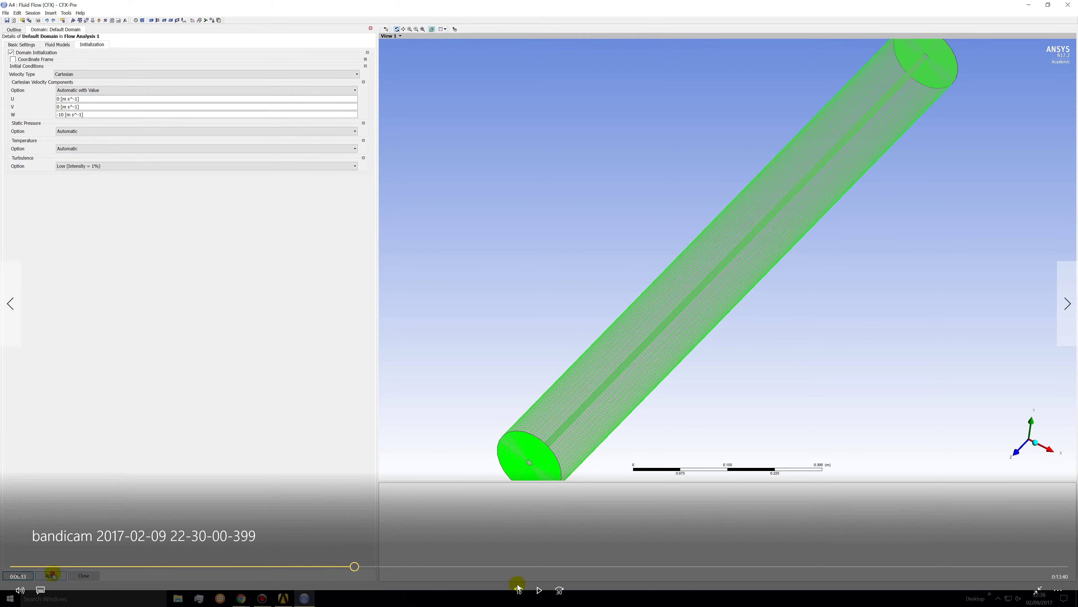
click(539, 590)
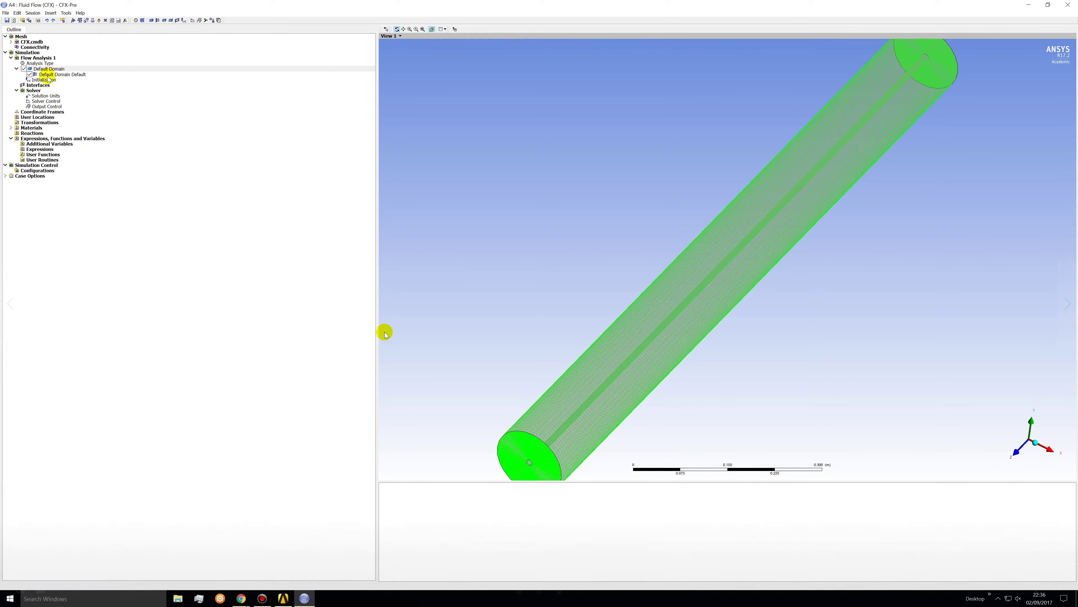
click(539, 590)
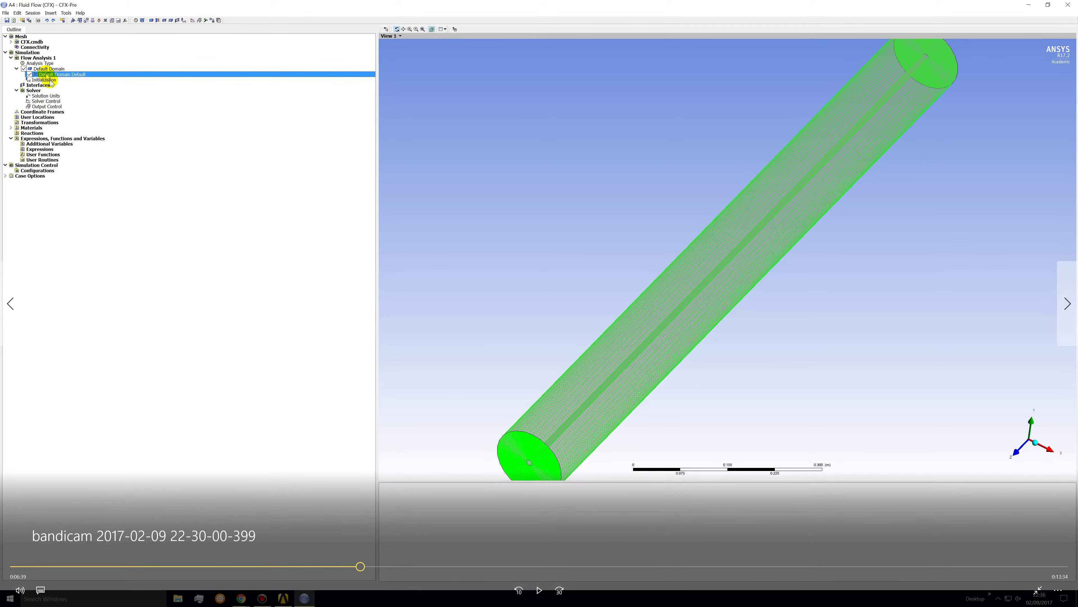
click(539, 590)
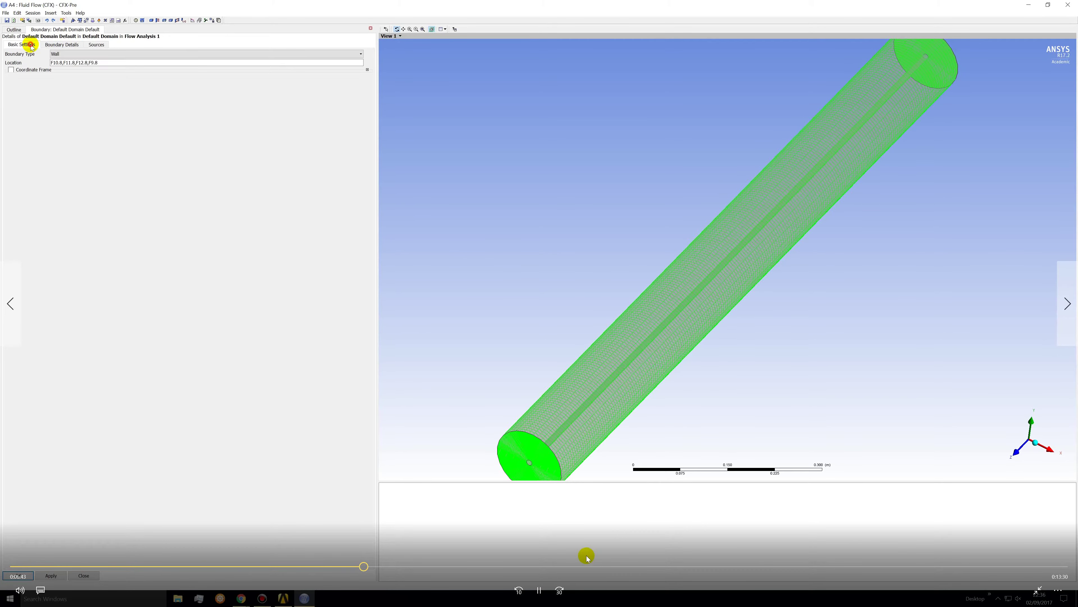
click(539, 590)
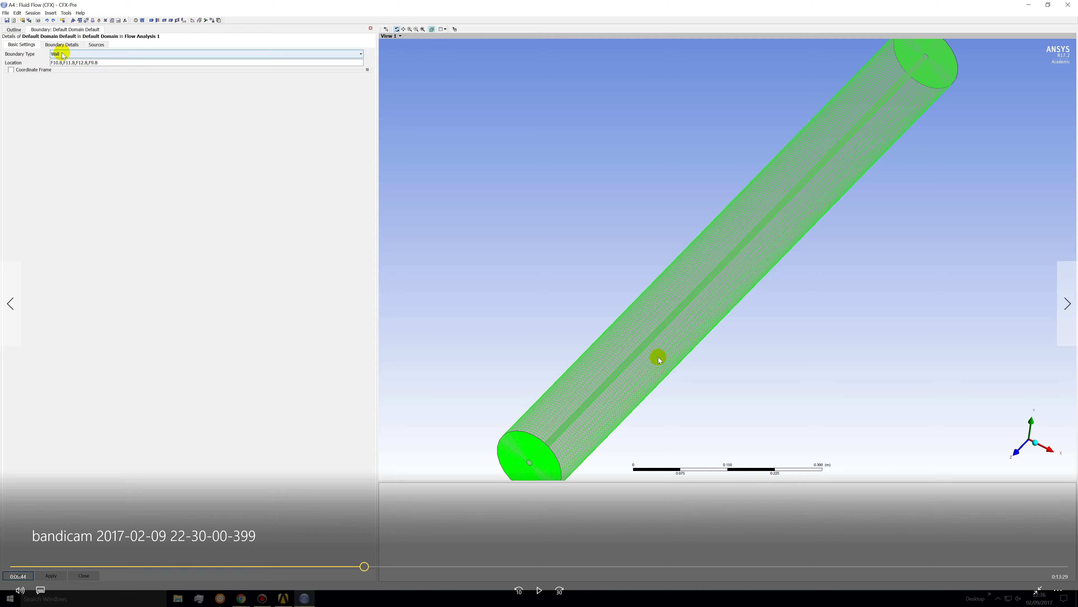
Step: Follow the recording in short stretches while the new boundary is named Outlet and its basic settings open
click(538, 590)
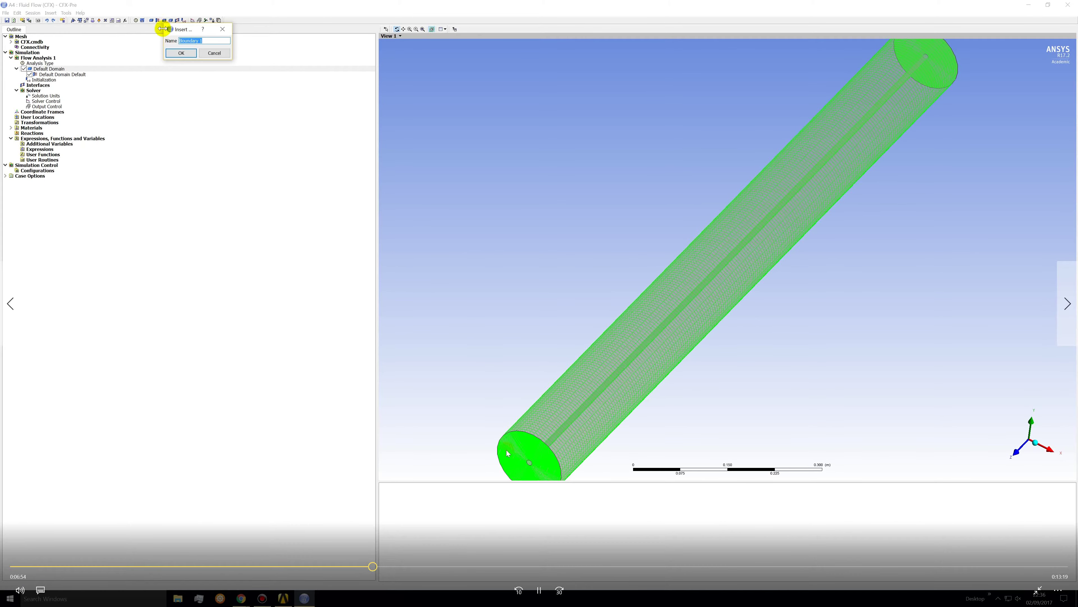
click(538, 590)
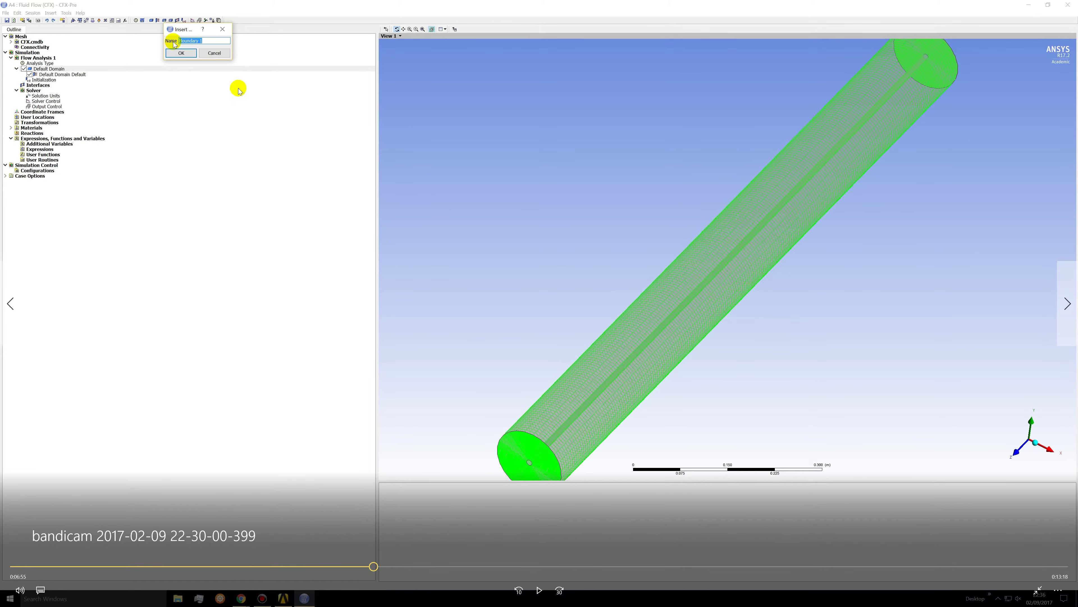
click(539, 590)
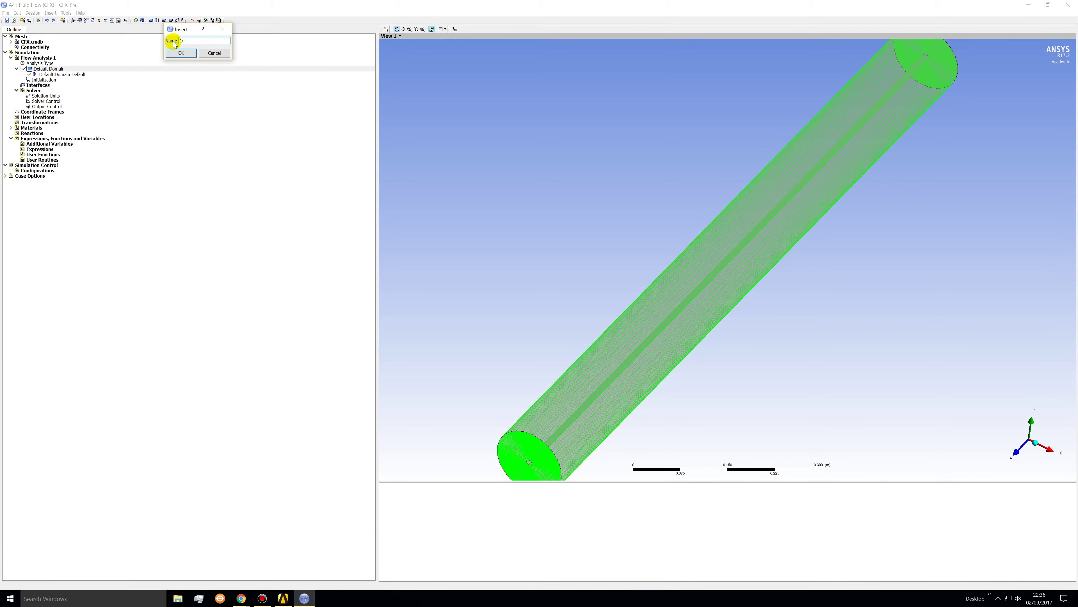
click(542, 596)
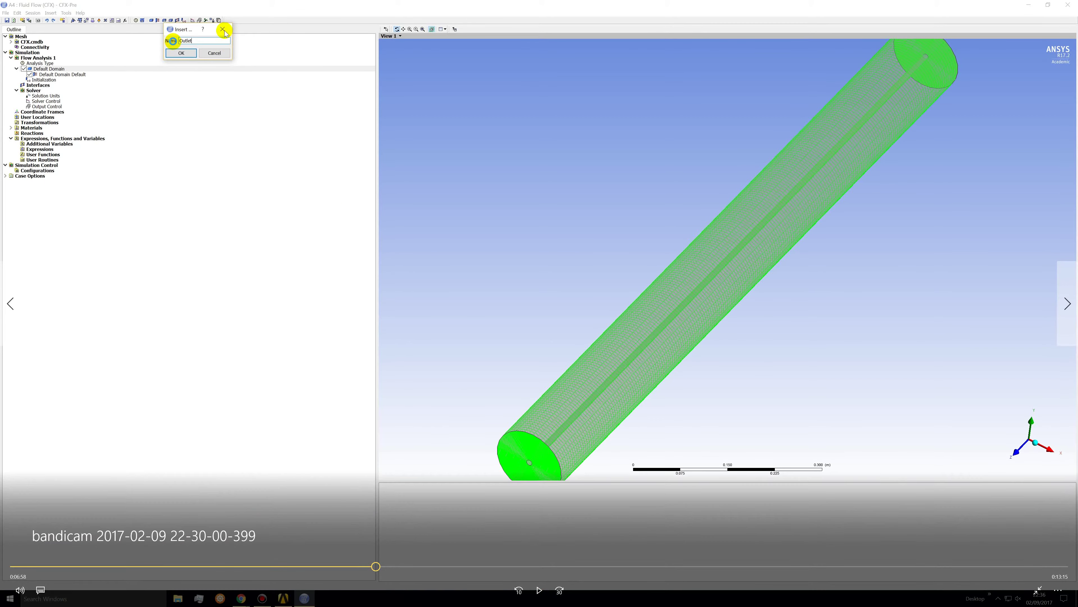
click(539, 590)
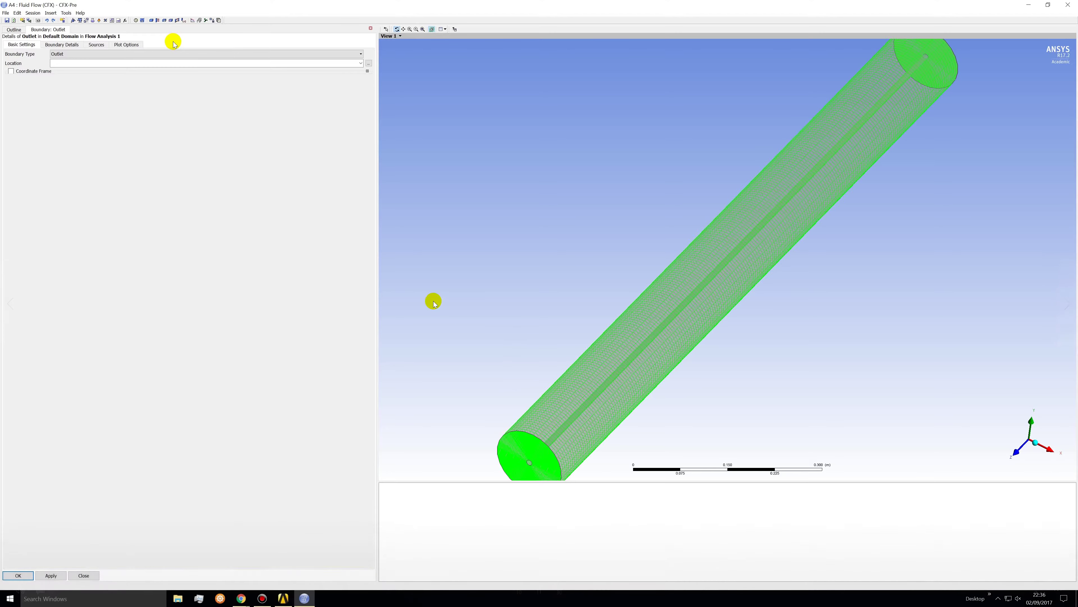
Step: Play the recording through the outlet's location selection on the pipe's end face, pausing at the warning about empty fields
key(space)
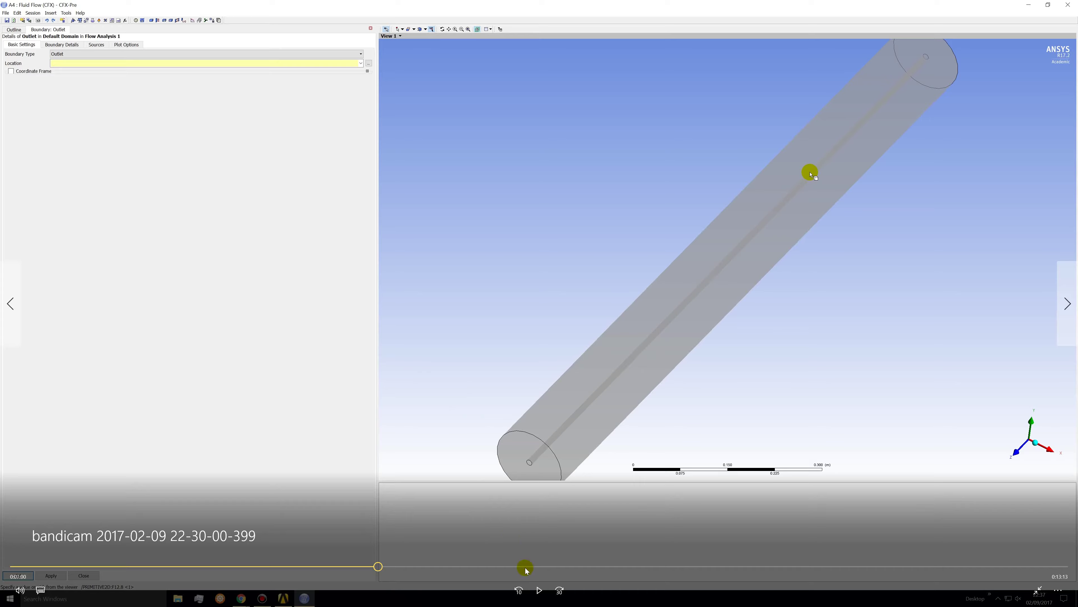
click(537, 591)
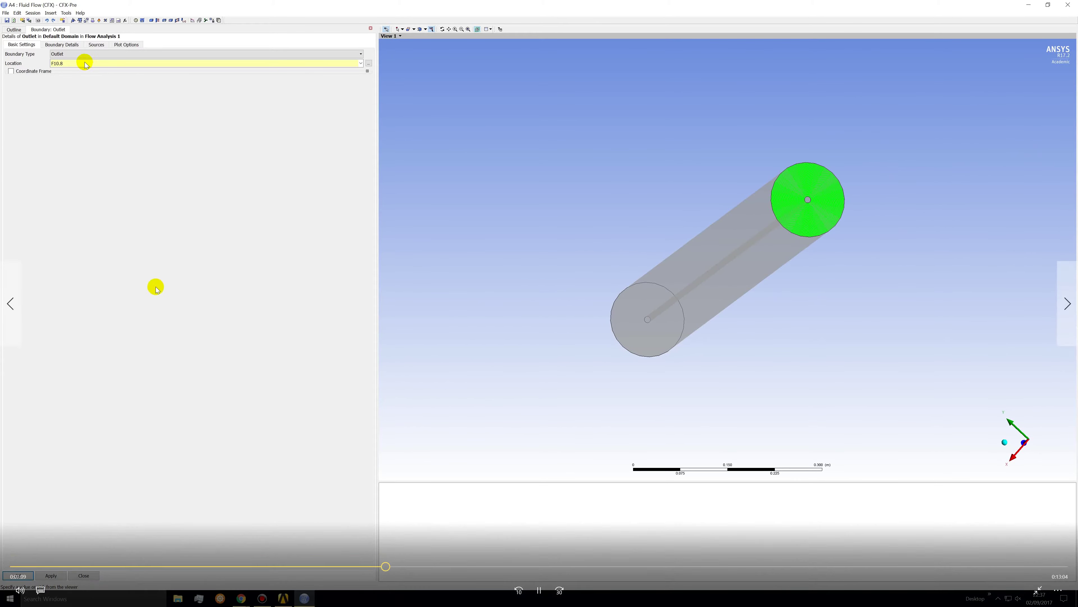
key(space)
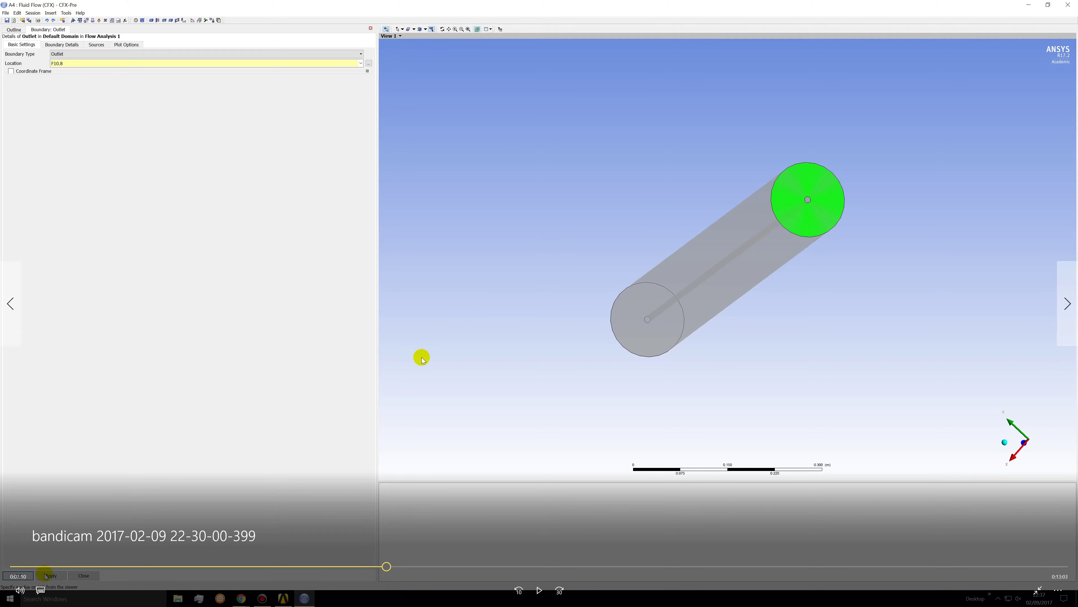
click(539, 589)
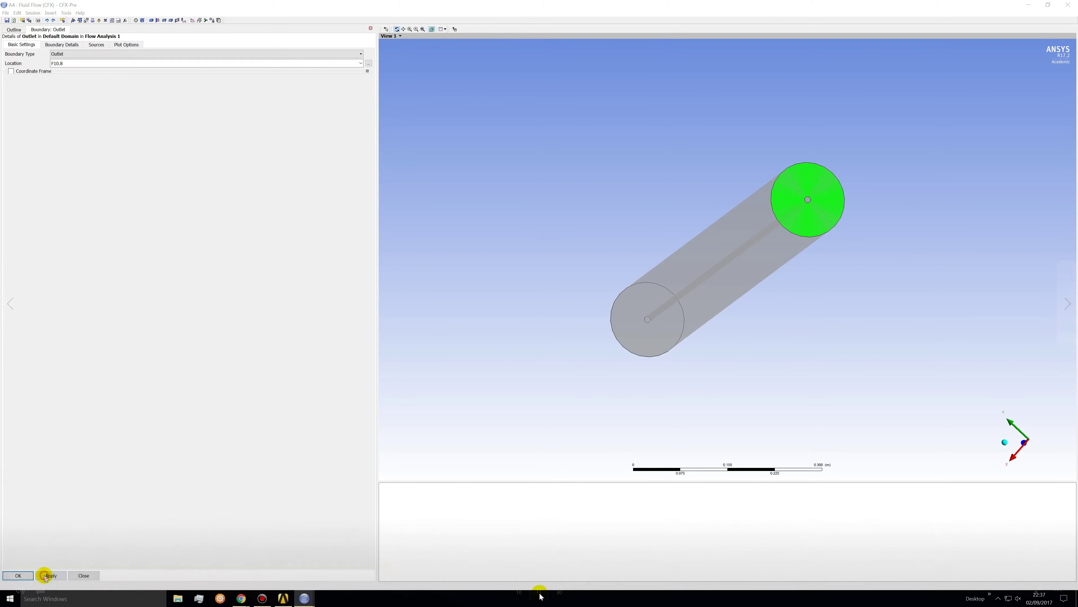
key(space)
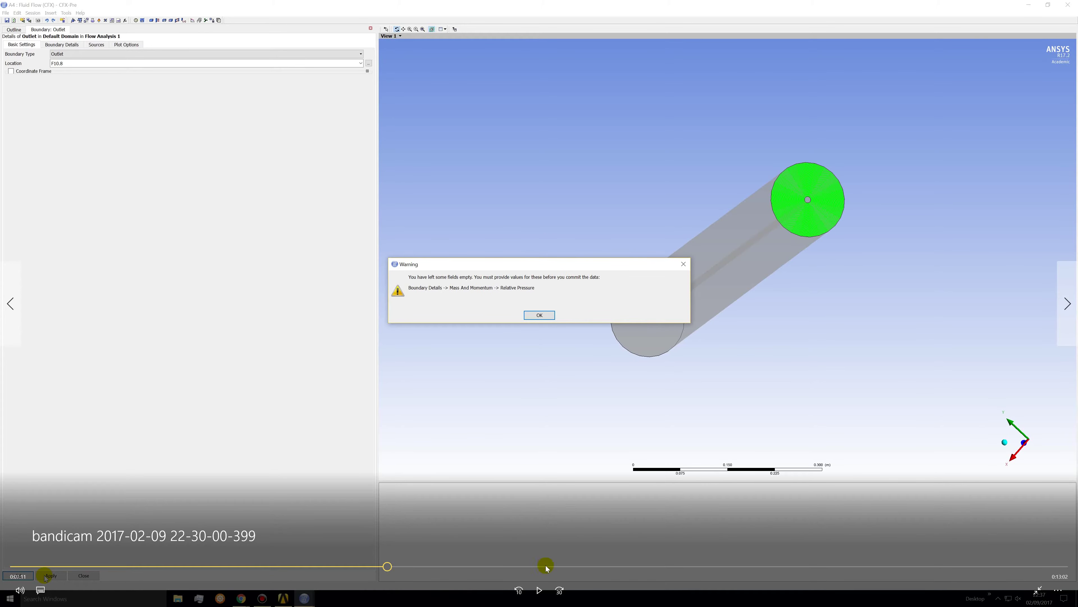
Step: Examine the outlet's Mass And Momentum options in the recording, pausing at the Normal Speed and Cart. Vel. Components choices
click(539, 591)
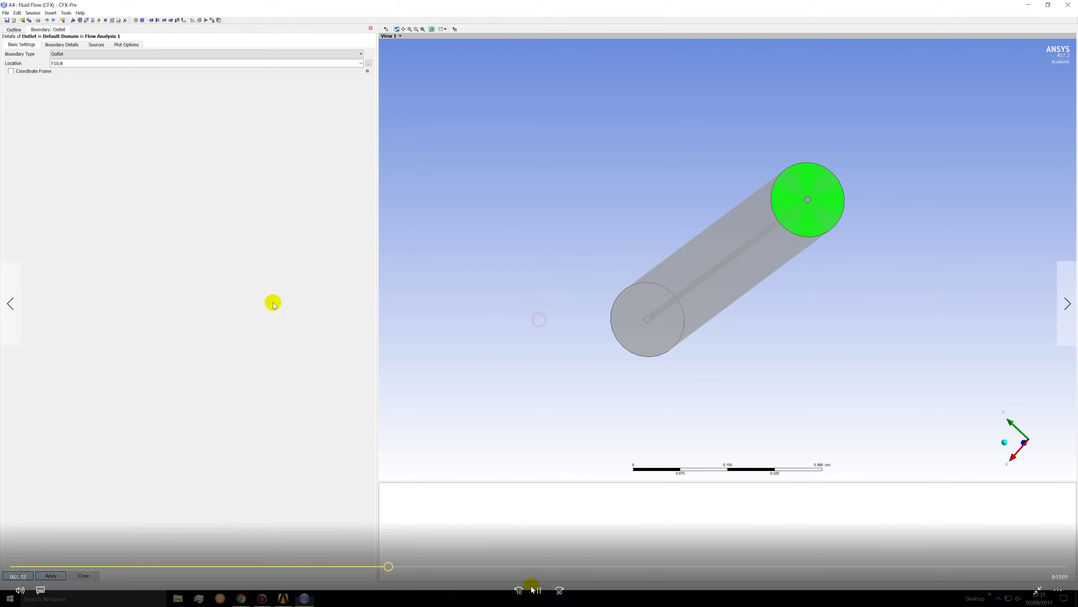
click(536, 592)
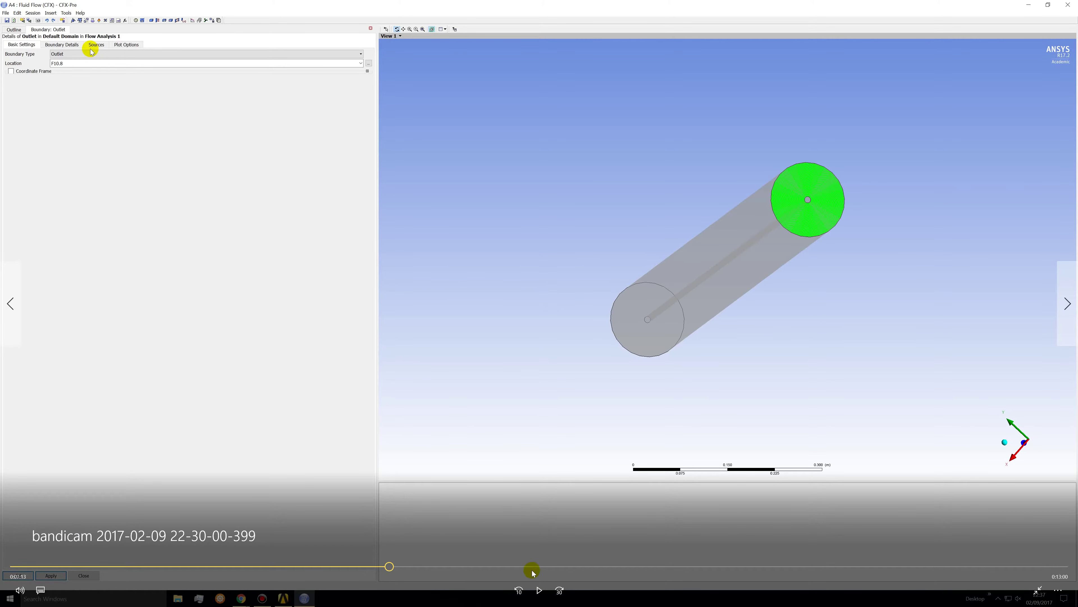
click(539, 591)
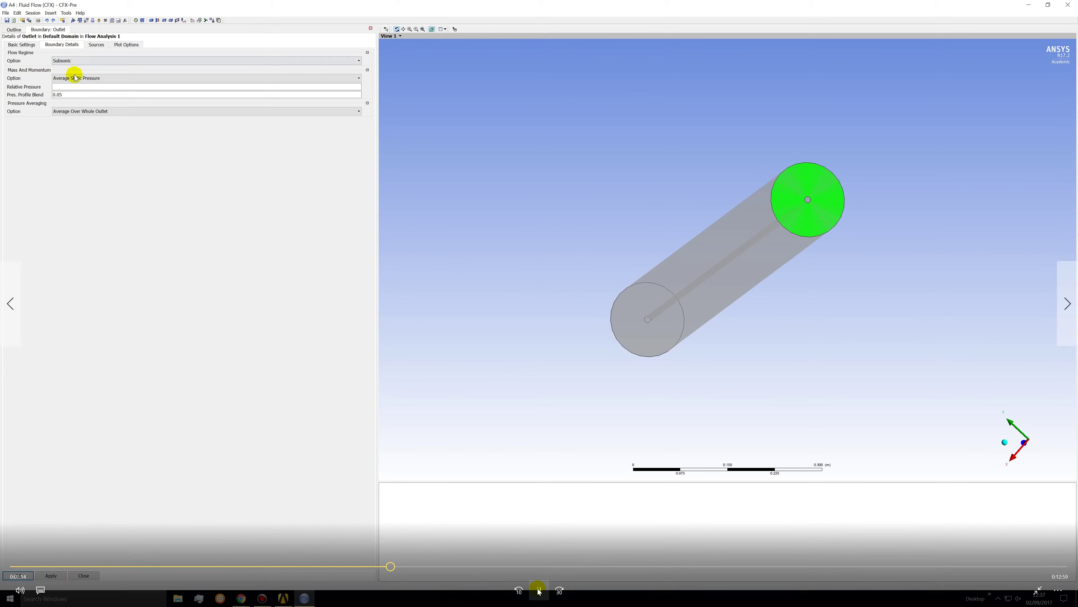
click(538, 591)
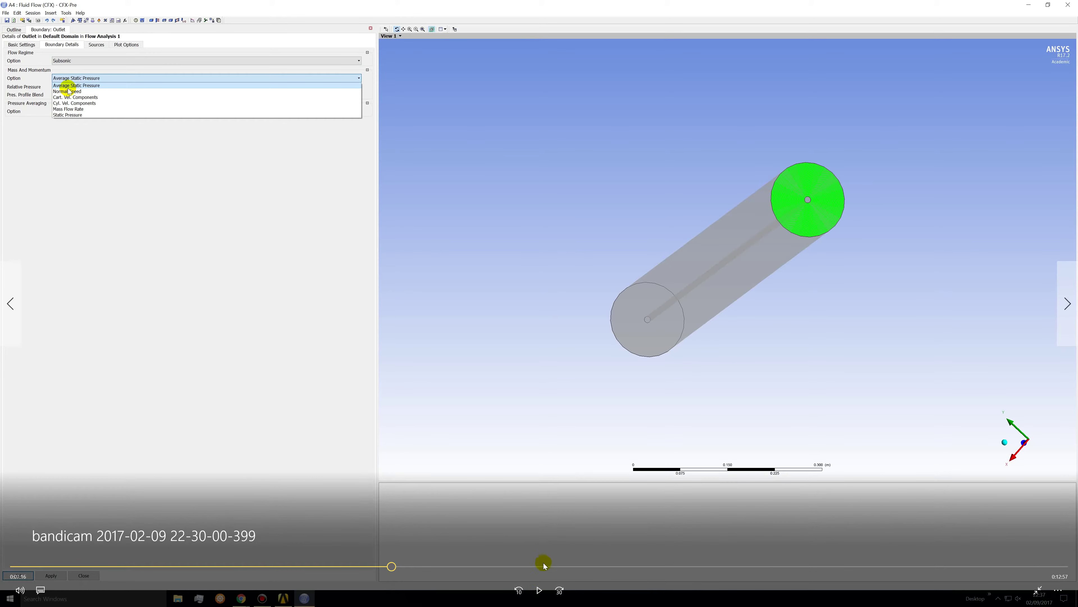
click(539, 590)
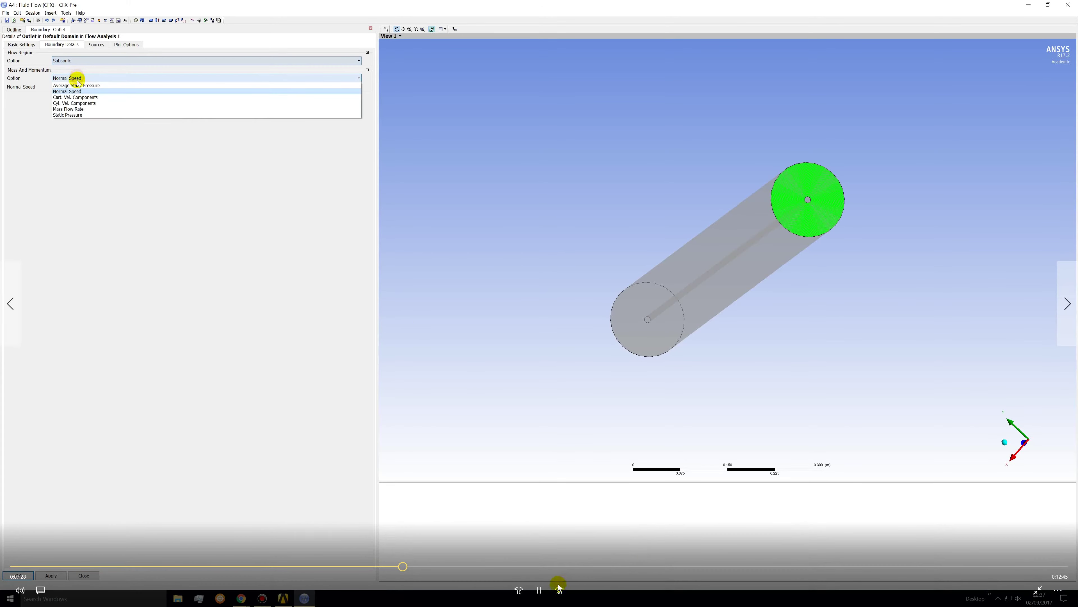
click(539, 589)
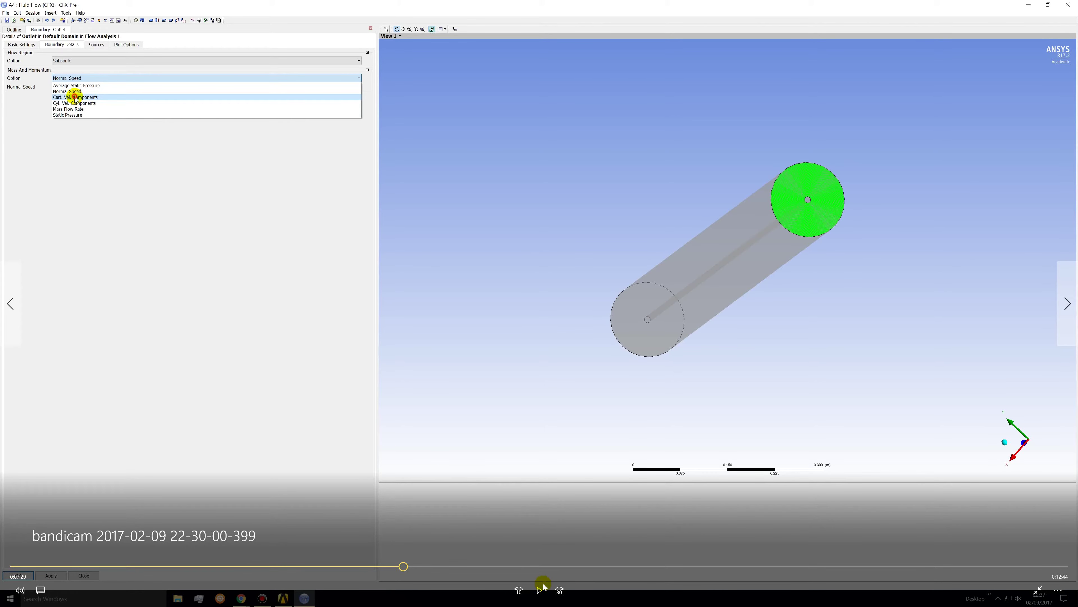
click(539, 592)
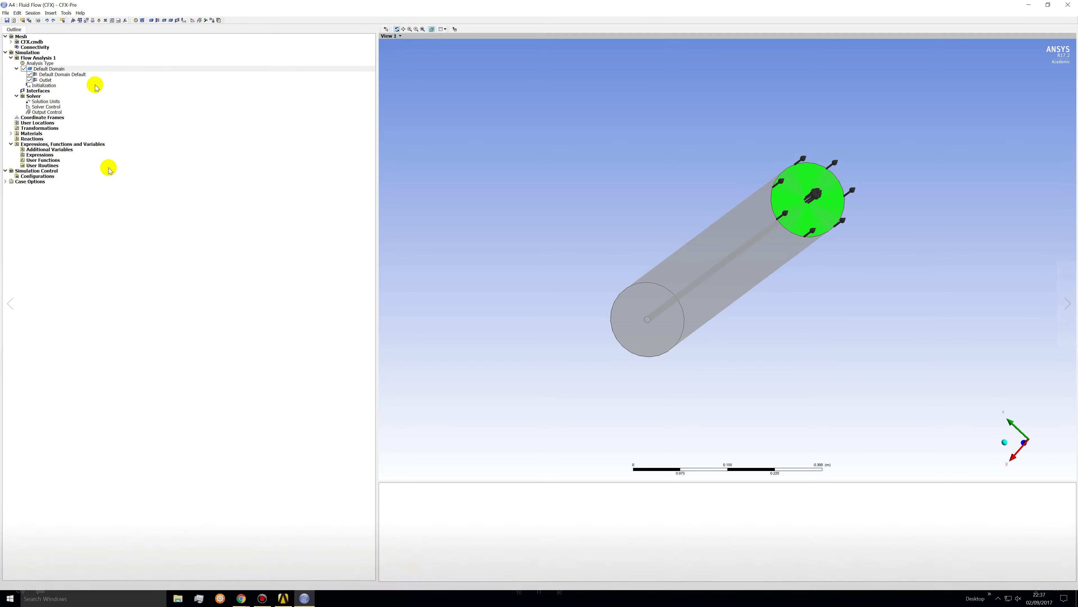
Step: Rewind the recording to about 7:34 and replay the entry of the outlet's W velocity component
click(538, 592)
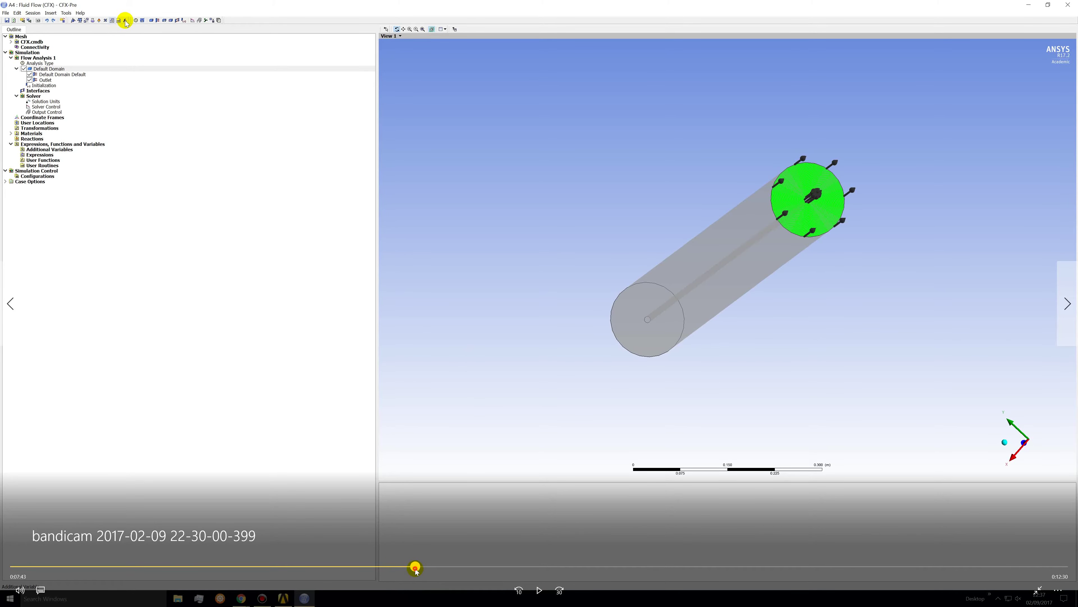
drag(415, 568, 407, 567)
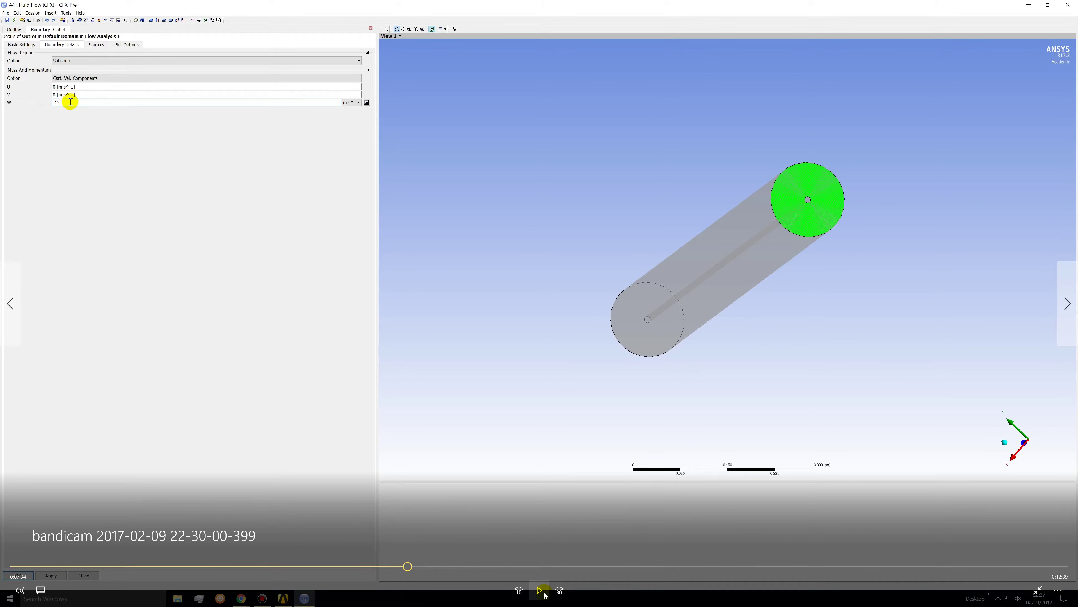
click(545, 595)
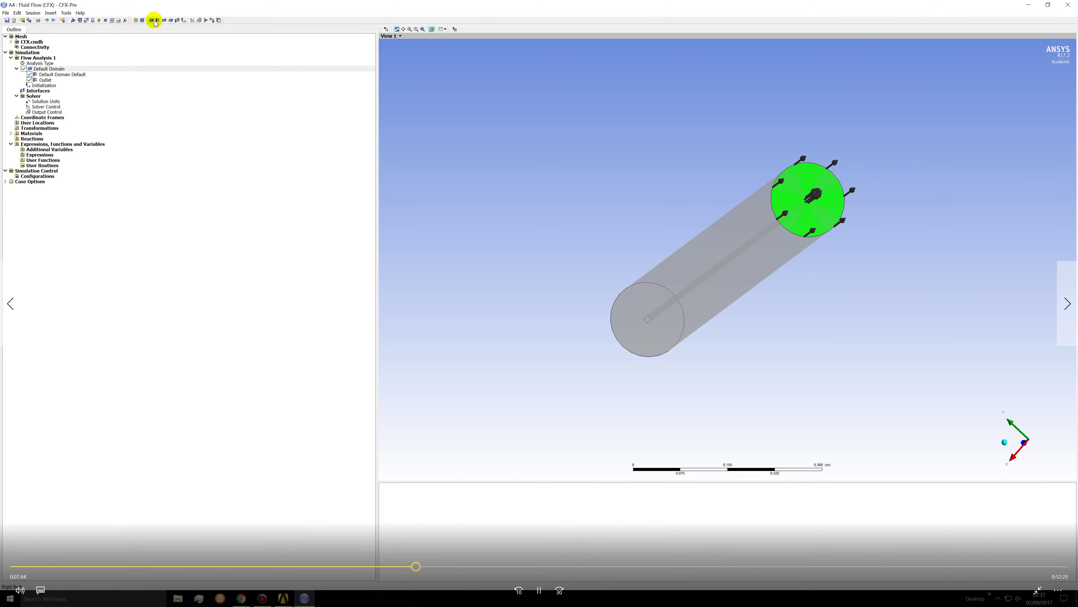
Step: Play the recording through the Outer Wall setup, pausing at its boundary type list and its heat transfer options
click(539, 590)
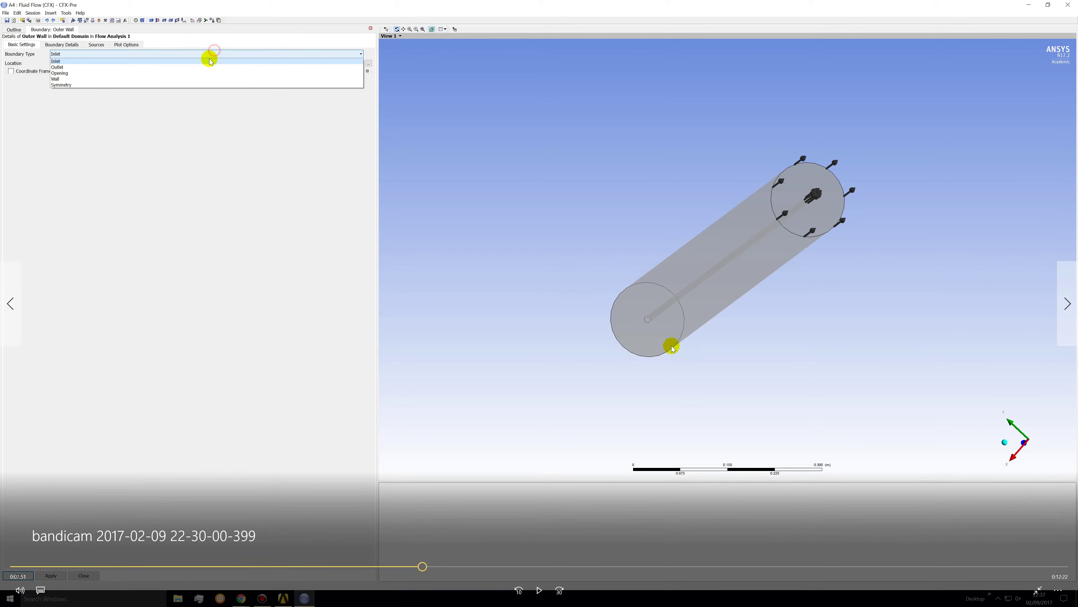
click(538, 590)
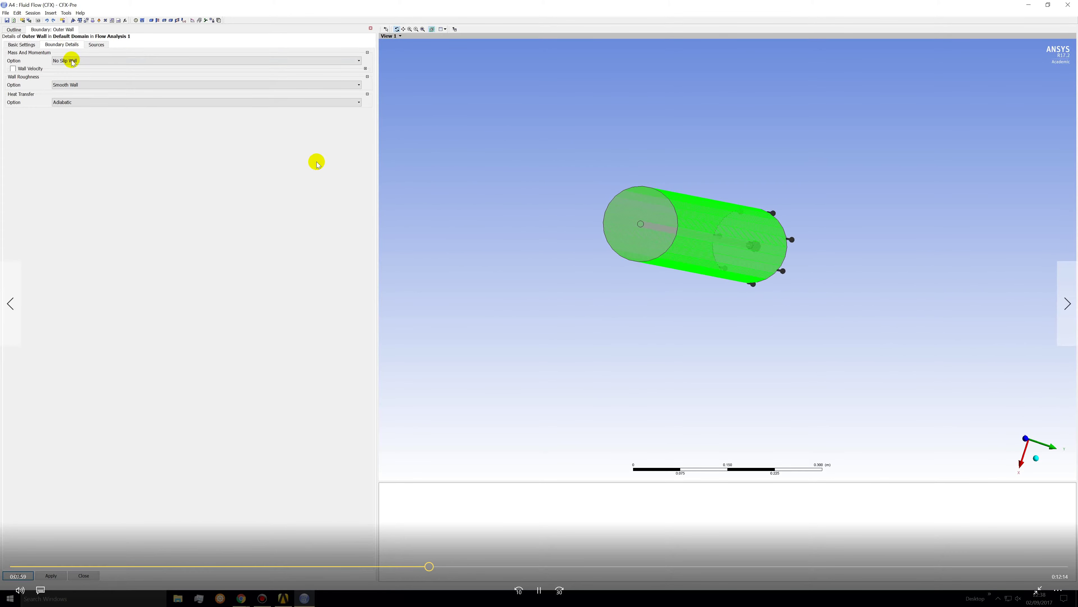
click(539, 590)
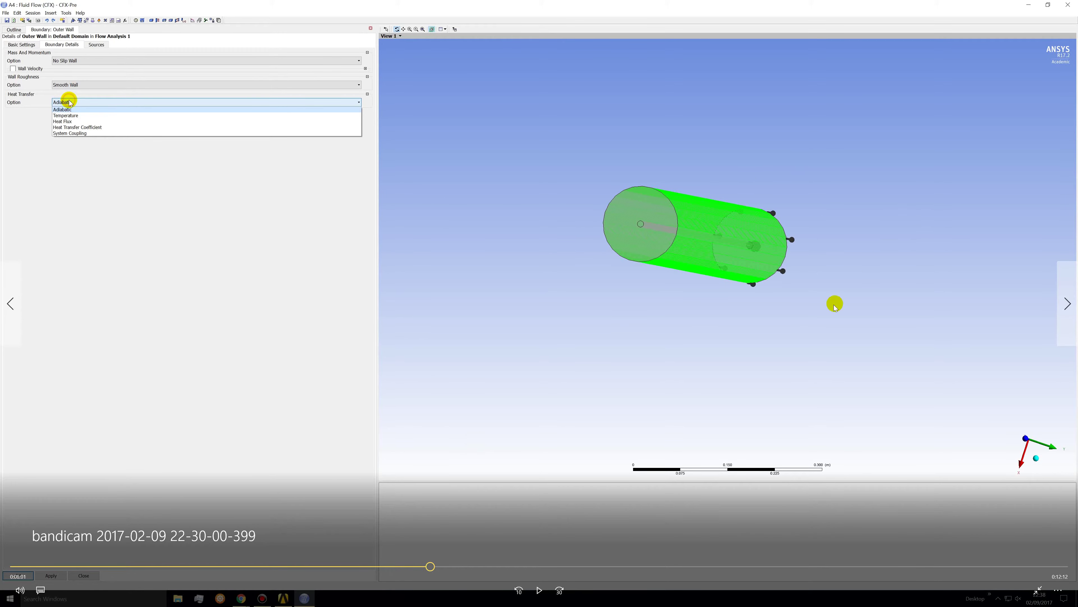
click(539, 590)
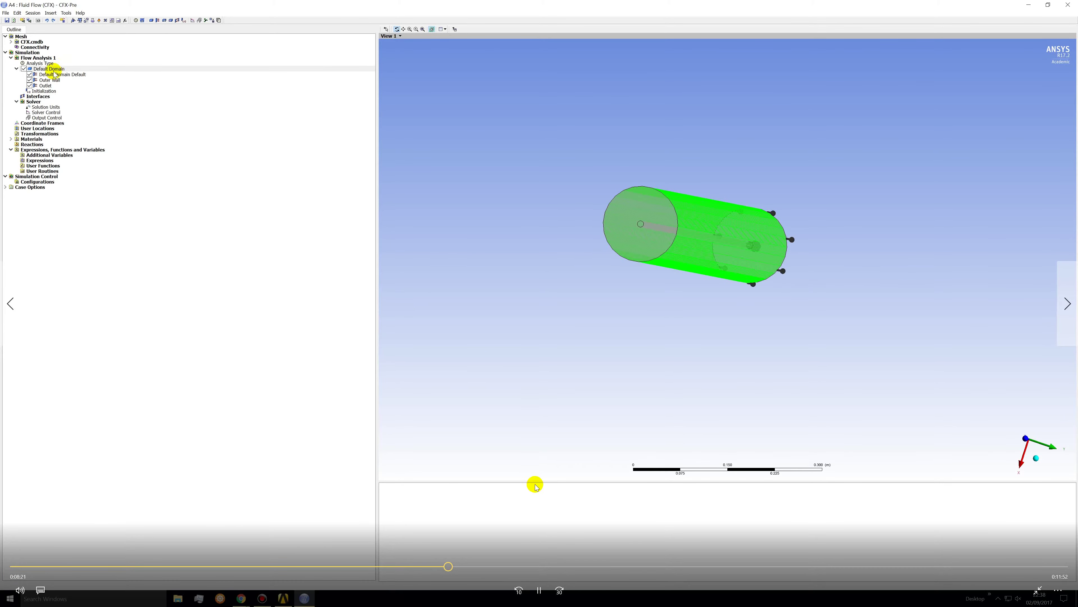
Step: Rewind the recording to about 8:13 and replay the entry of the Outer Wall's fixed temperature, pausing again at about 8:16
click(550, 589)
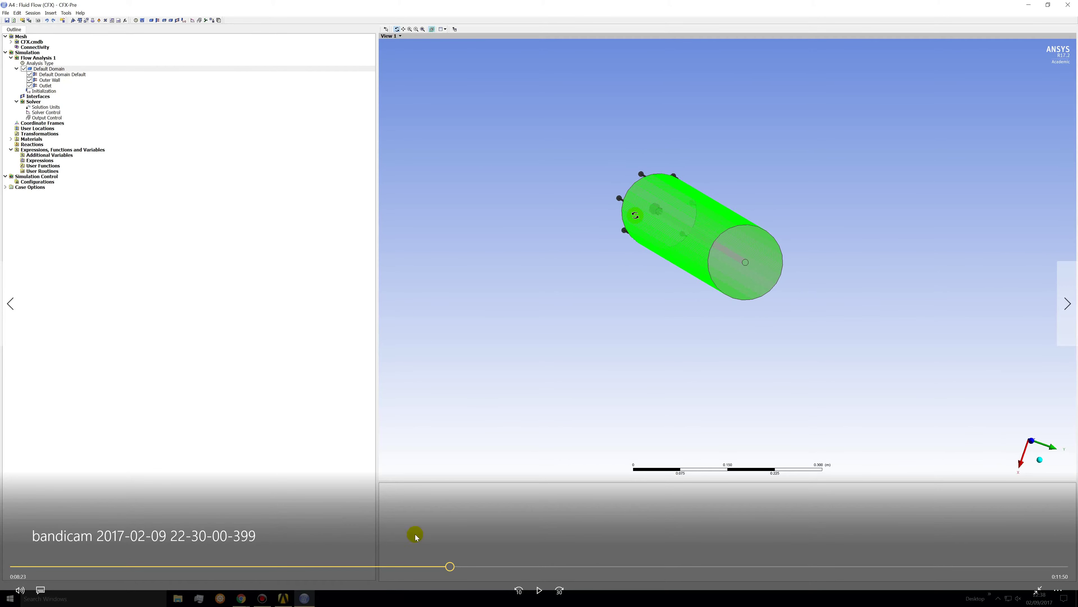
drag(450, 570, 441, 567)
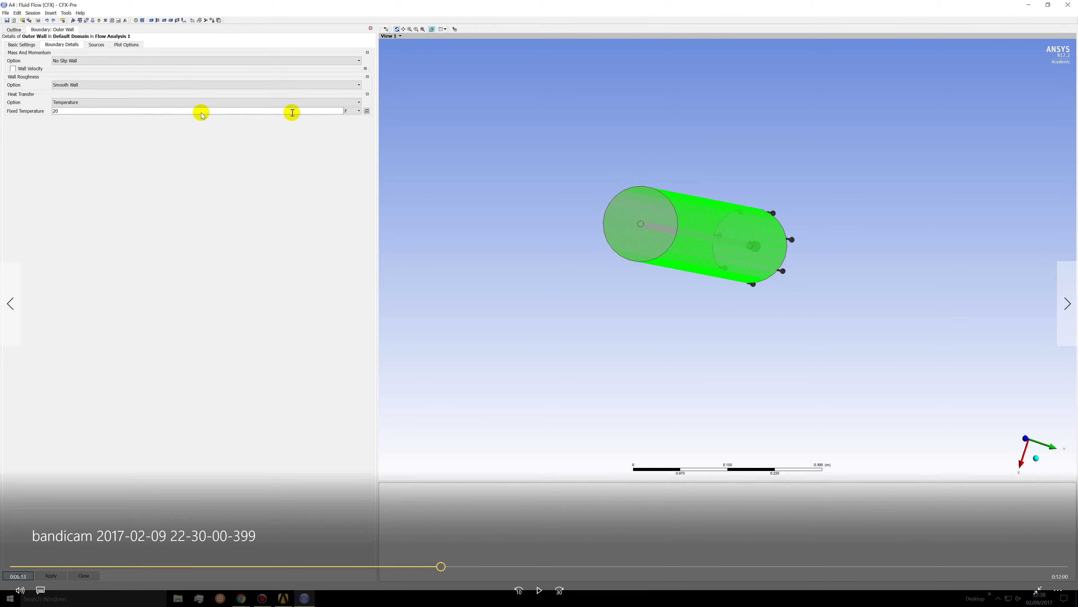
click(540, 590)
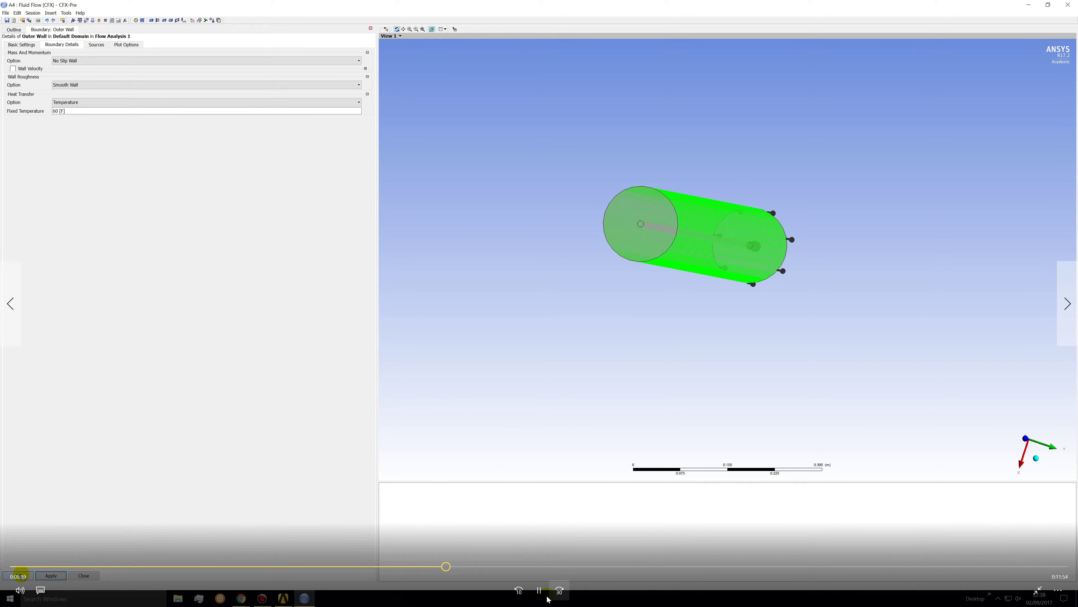
key(space)
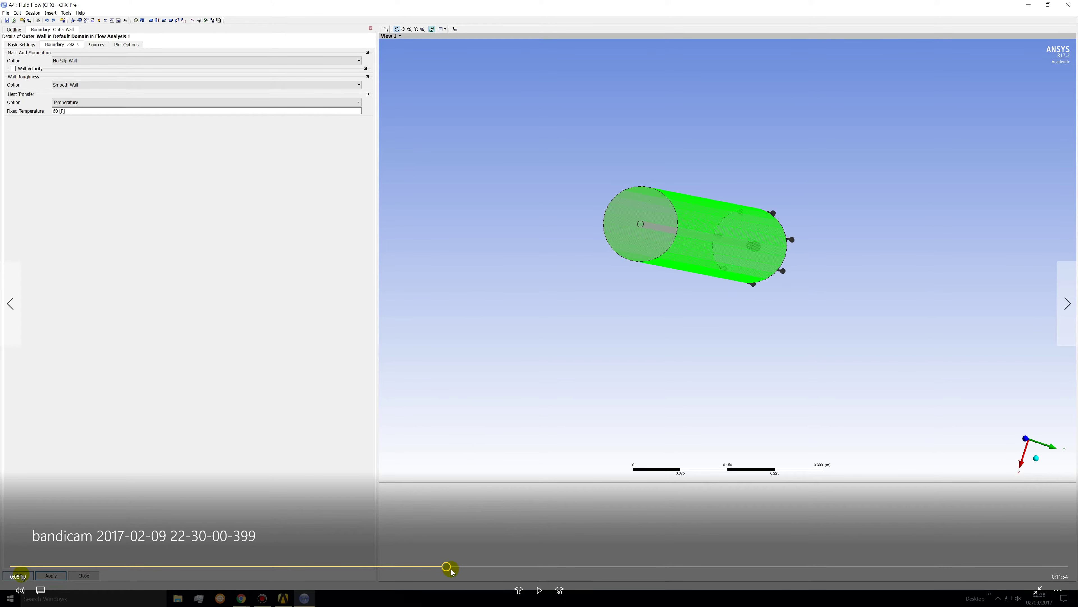
click(539, 590)
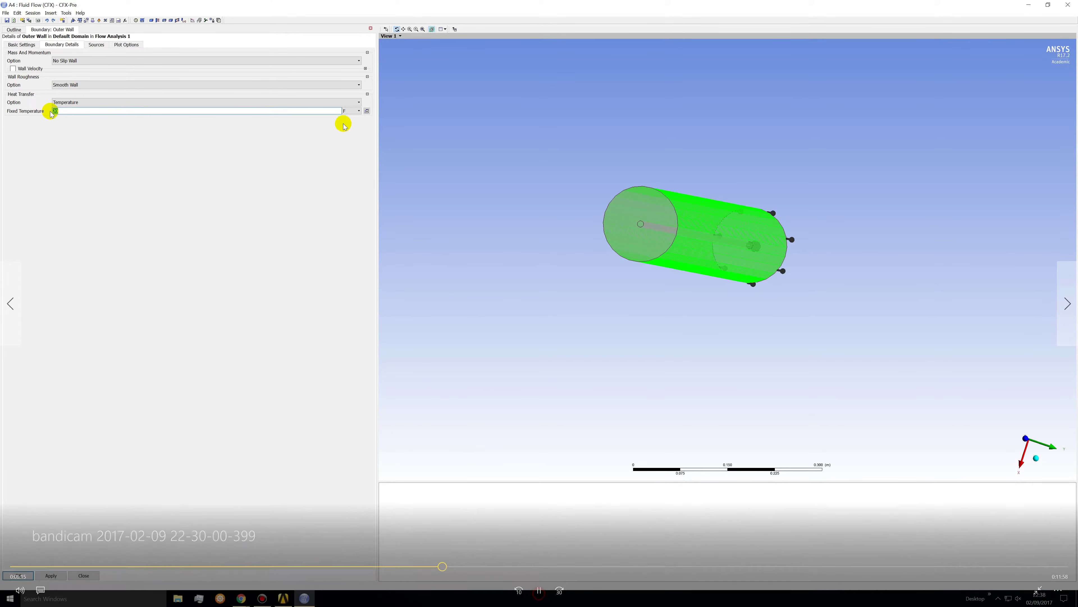
click(533, 597)
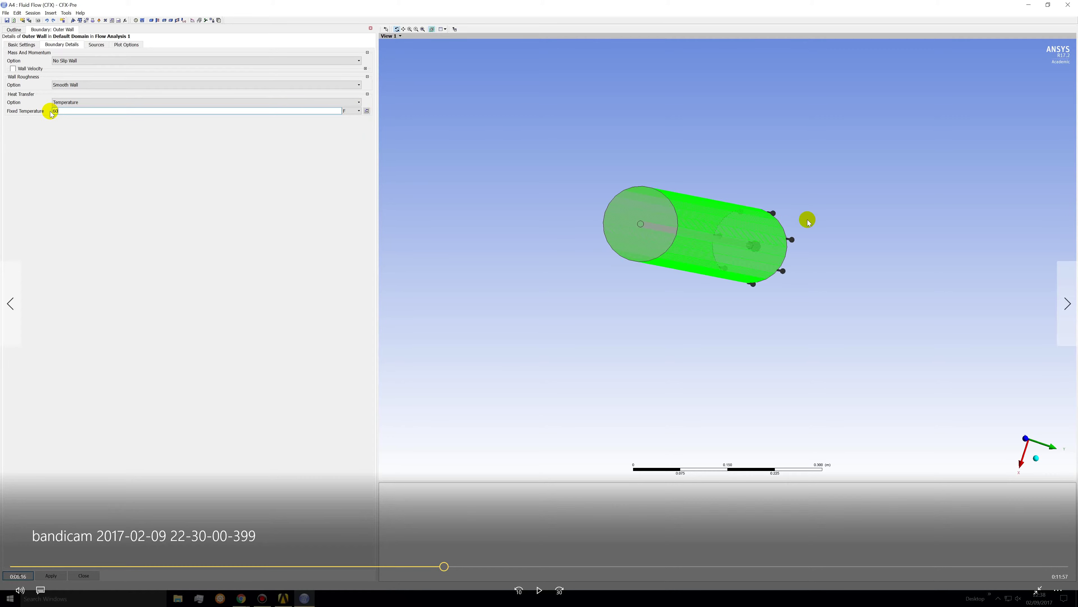
Step: Play the recording through the Outer Wall's heat transfer coefficient and outside temperature entries, pausing at about 8:34, 8:53 and 9:00
click(539, 590)
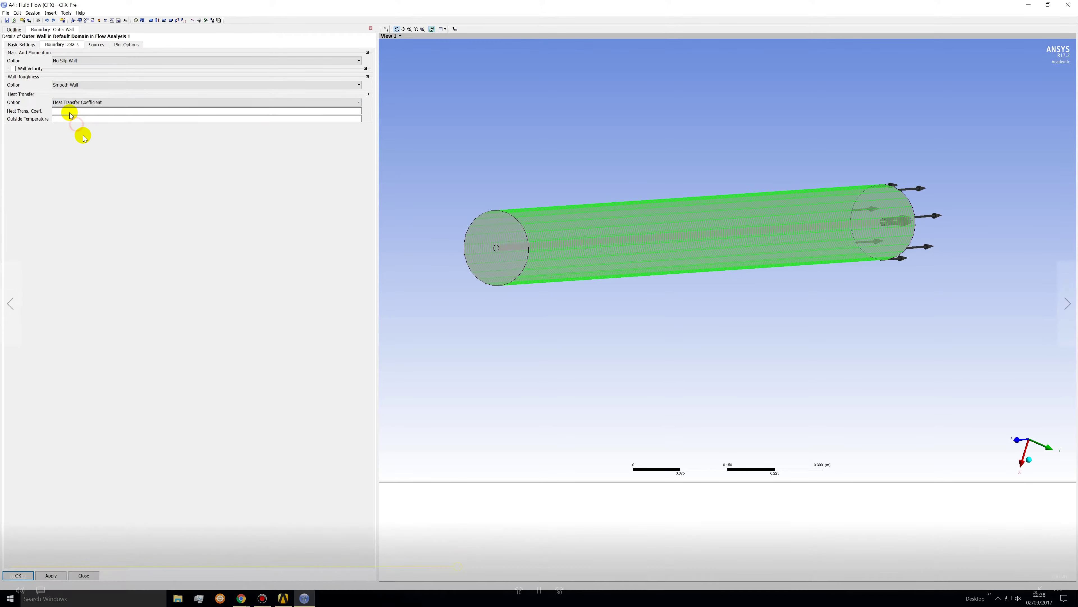
click(537, 591)
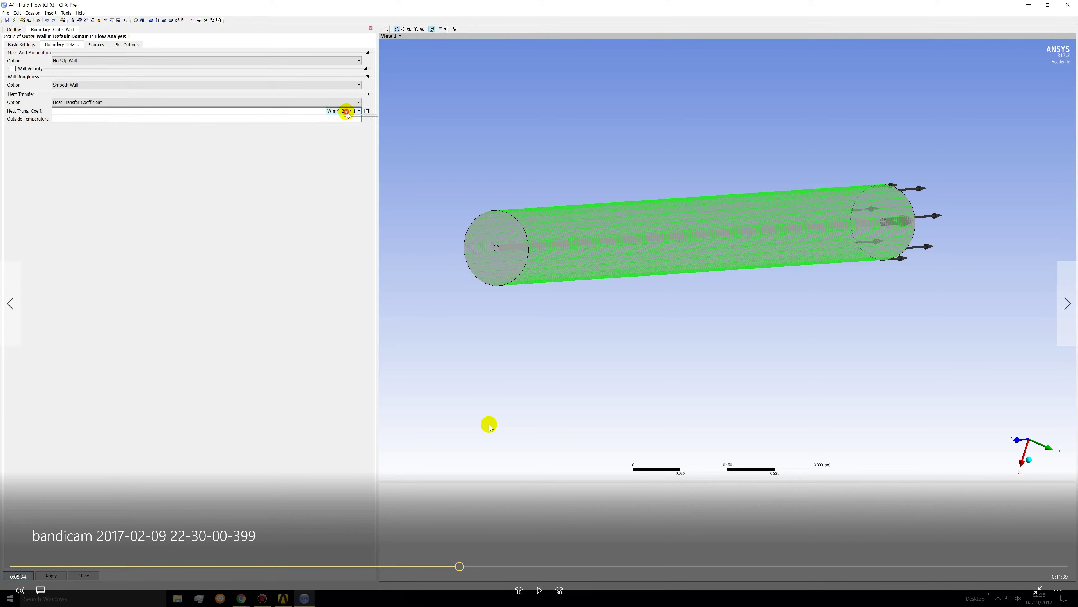
click(540, 590)
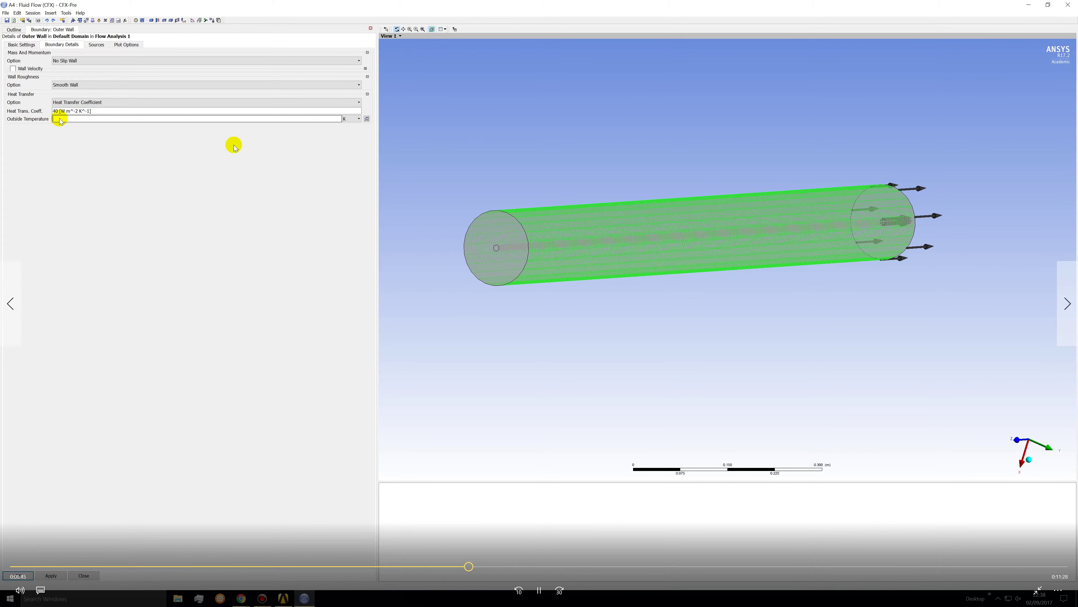
mouse_move(253, 210)
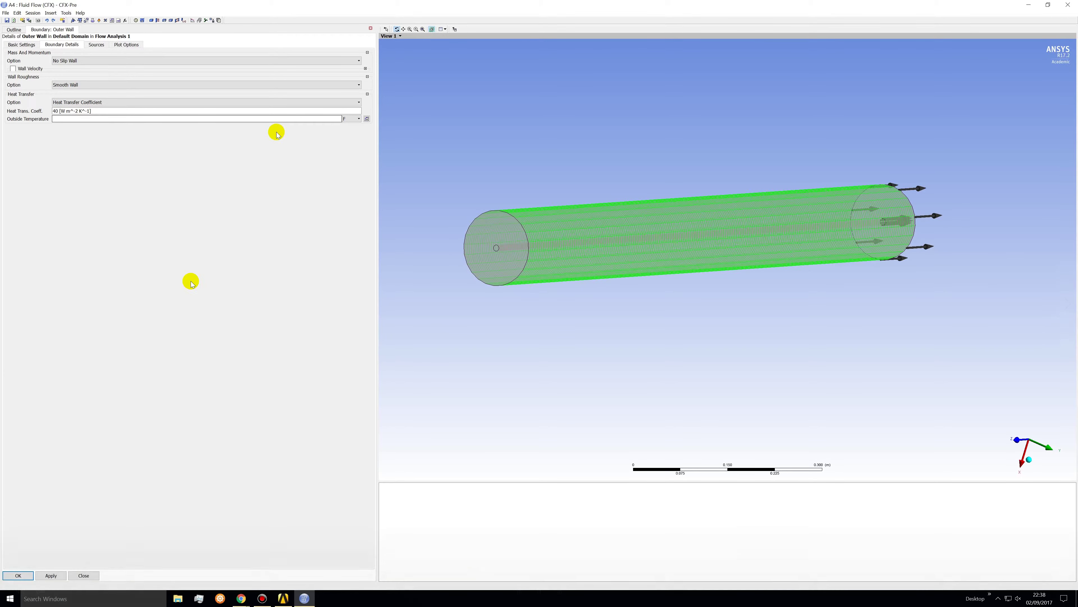
click(547, 589)
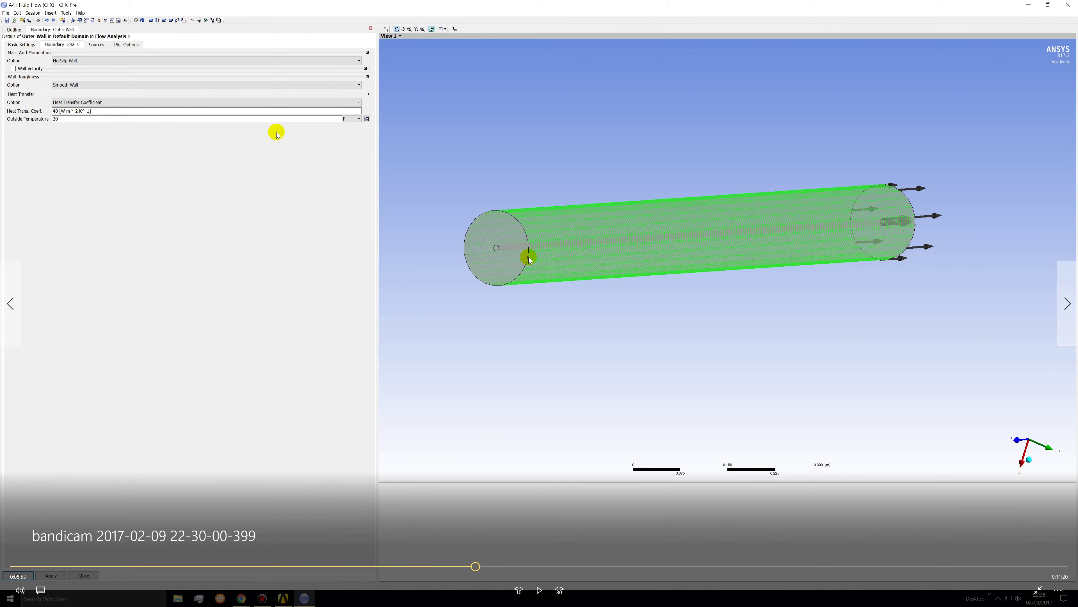
click(539, 590)
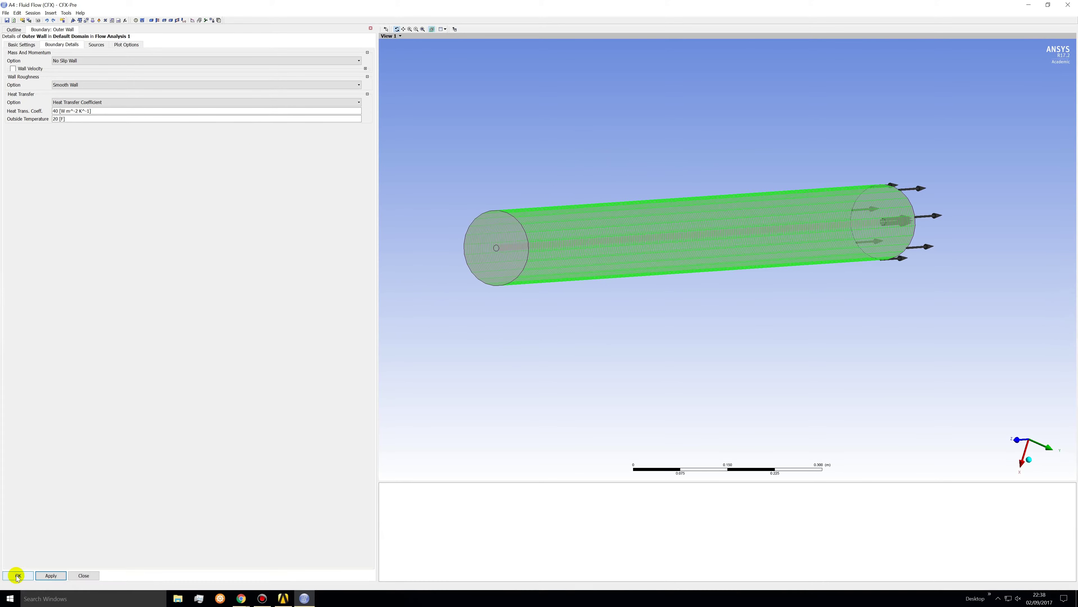
mouse_move(488, 536)
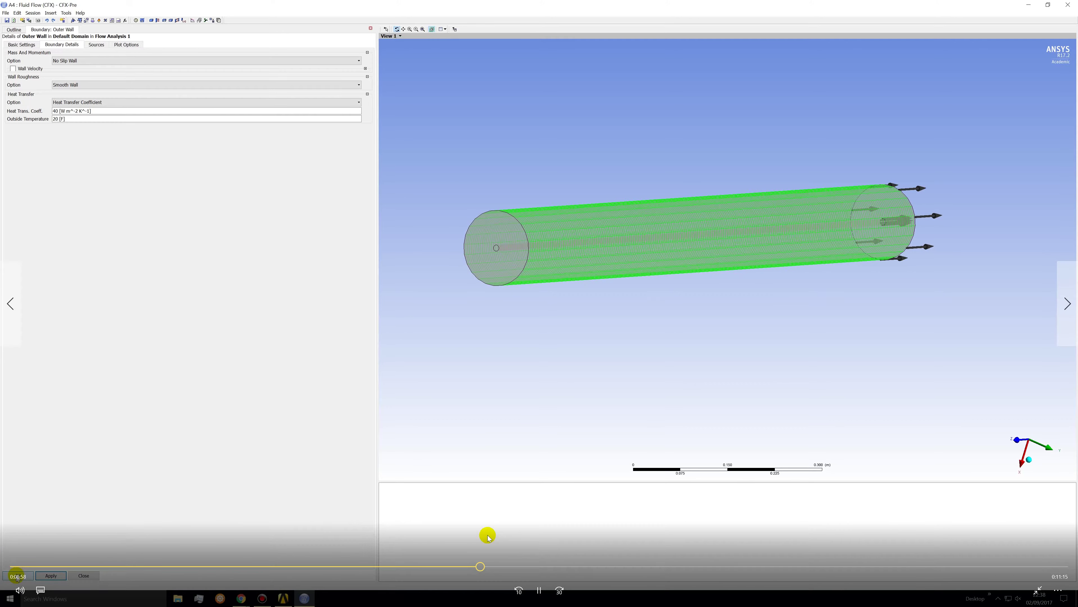
click(538, 598)
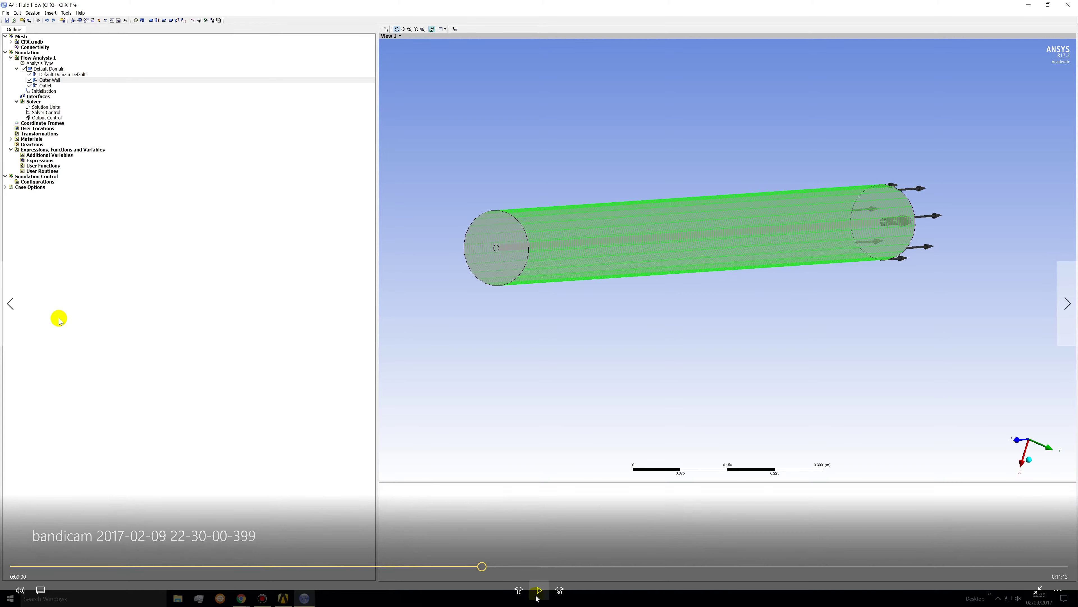
Step: Play the Heated Wire boundary setup, pausing at its location selection around 9:20 and its Heat Flux option around 9:32
mouse_move(540, 589)
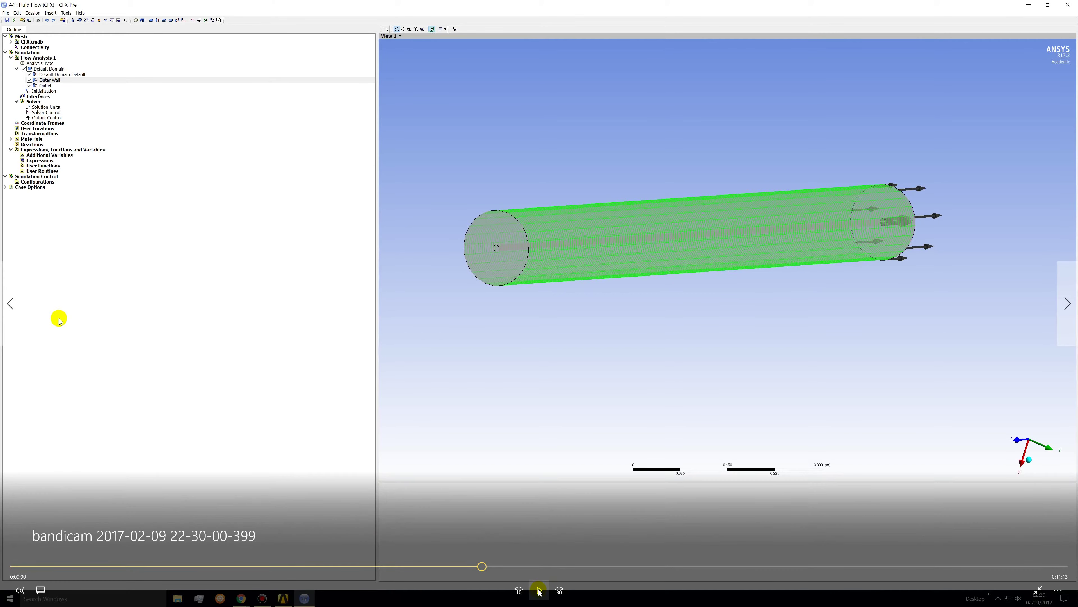
click(538, 593)
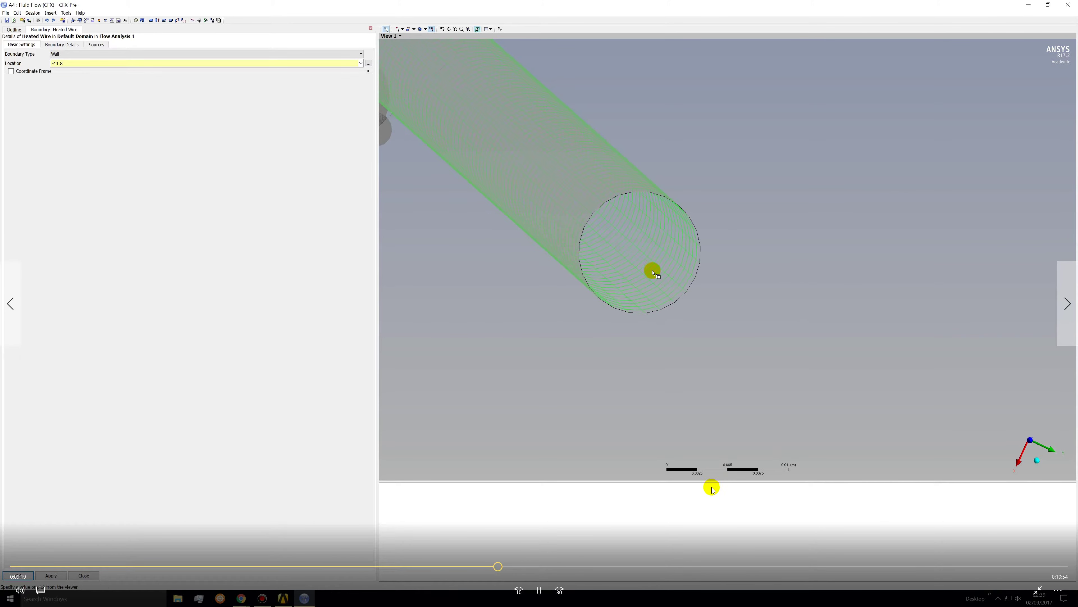
click(539, 589)
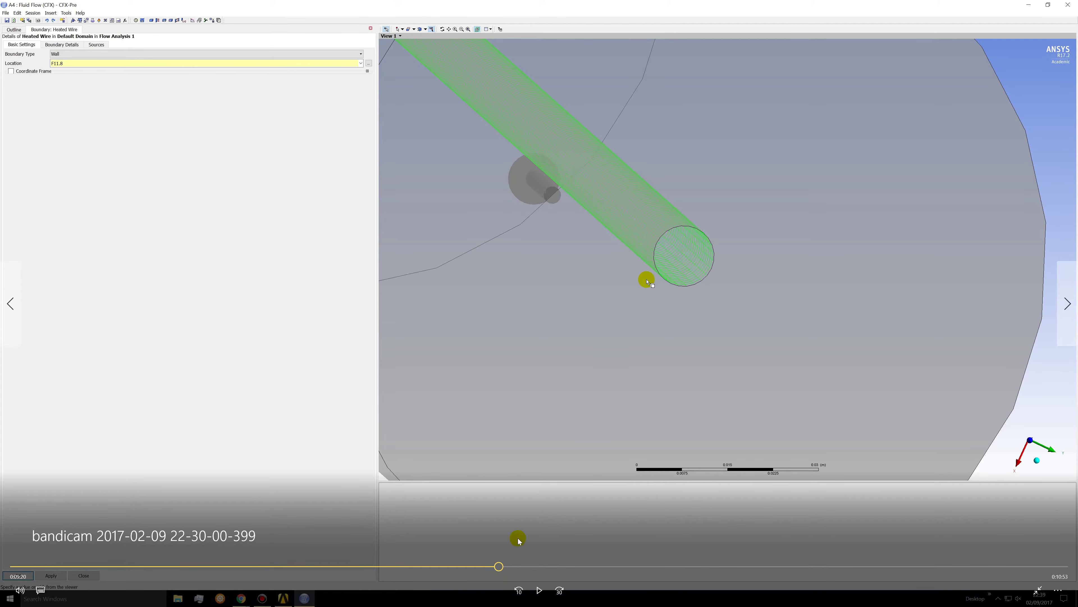
click(545, 595)
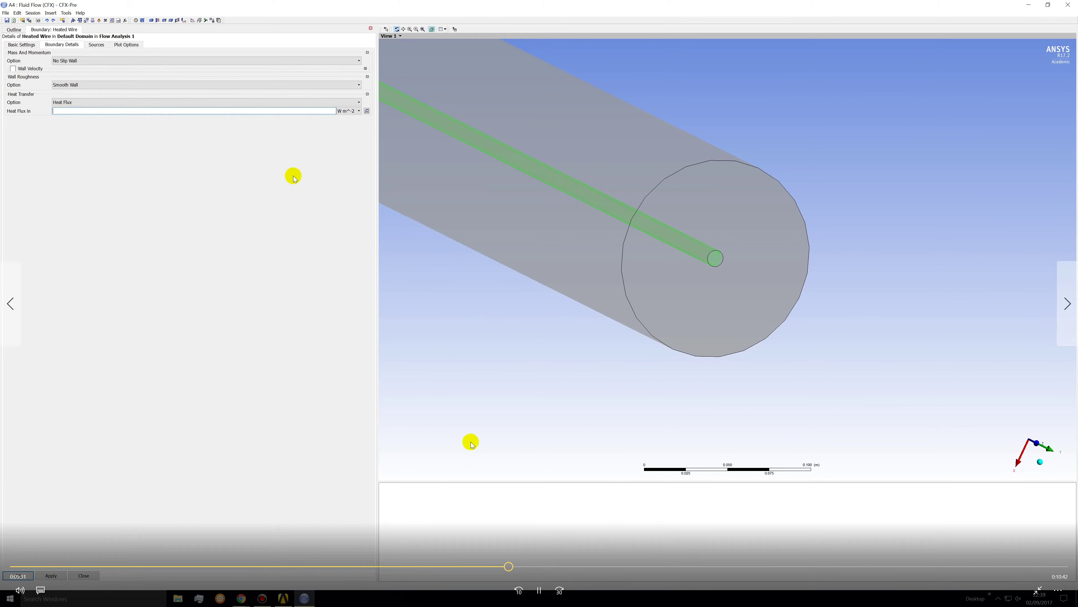
key(space)
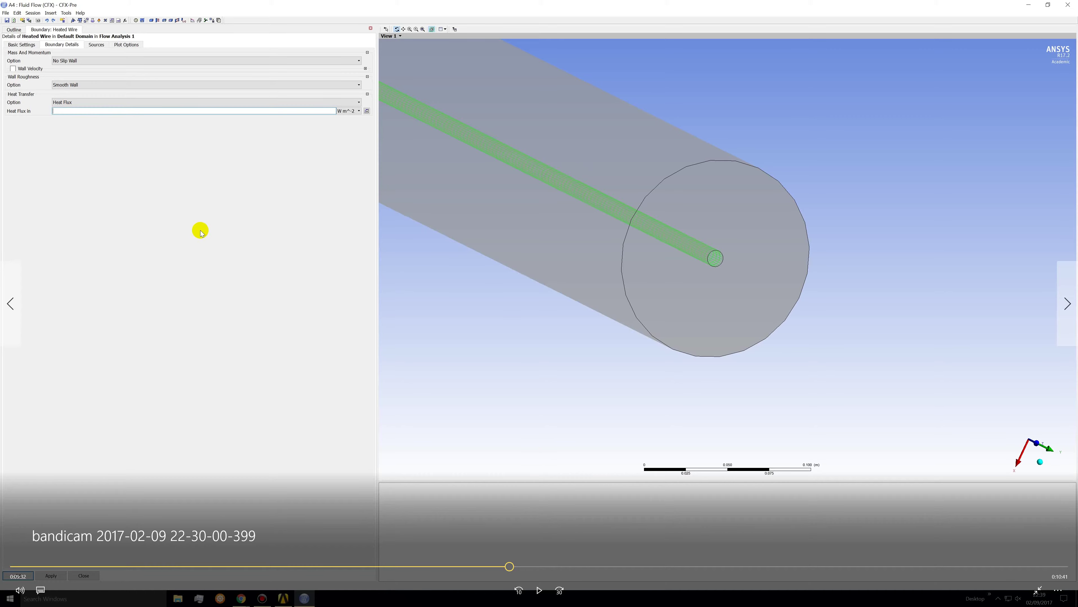
Step: Play the Opening boundary setup, pausing at its type, pressure and temperature details, flow direction option and Cartesian components
click(539, 590)
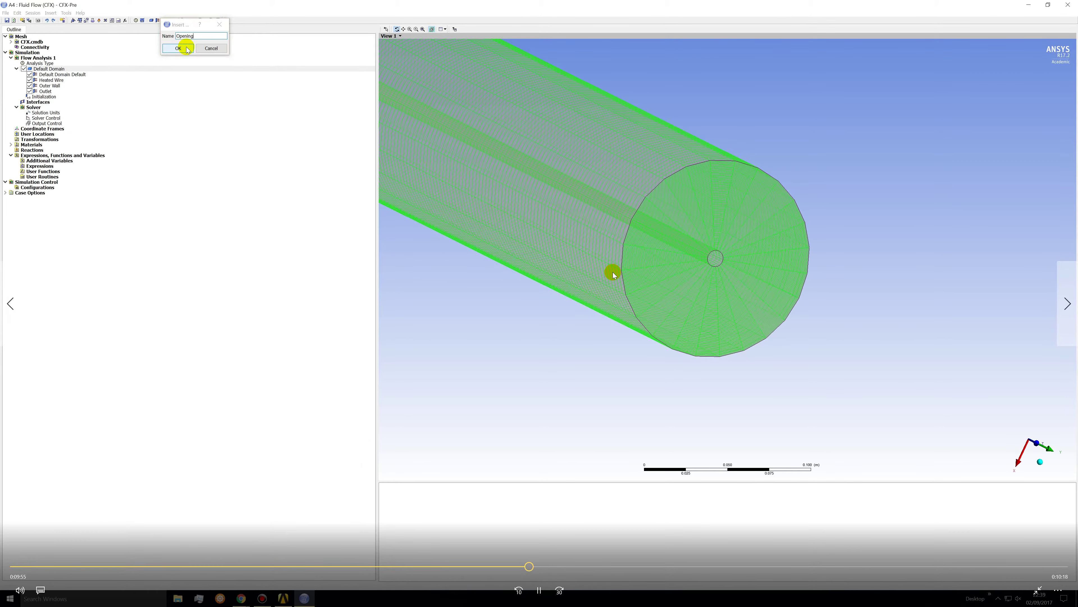
click(538, 590)
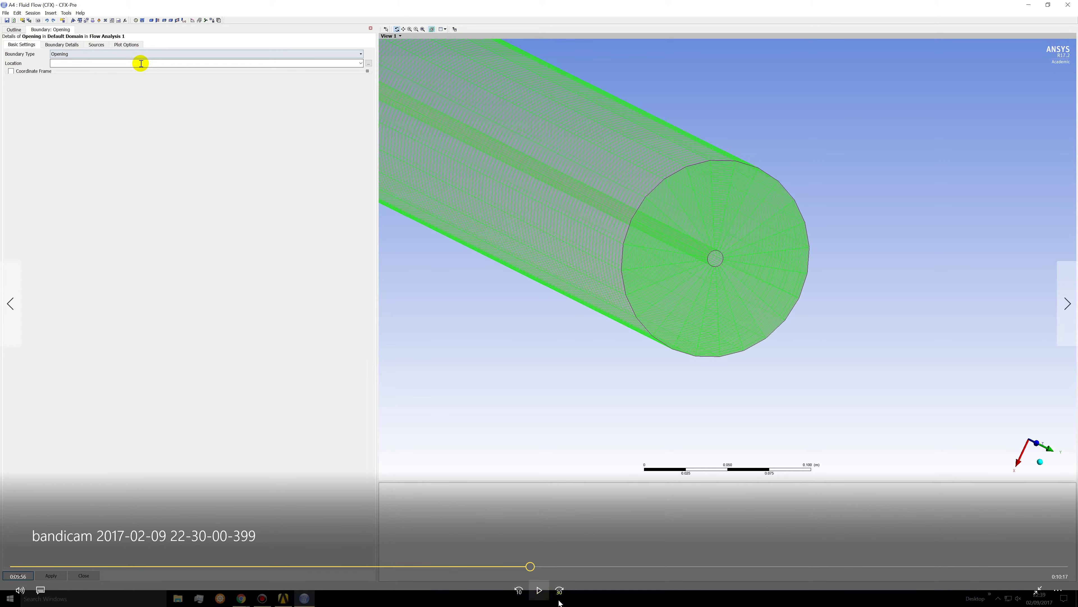
click(541, 592)
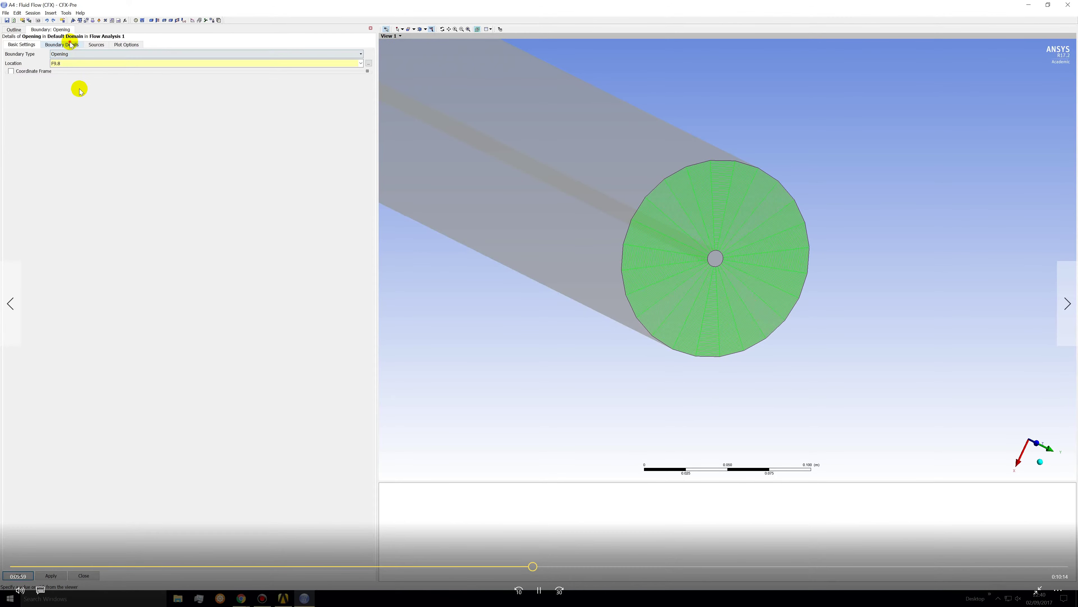
click(536, 591)
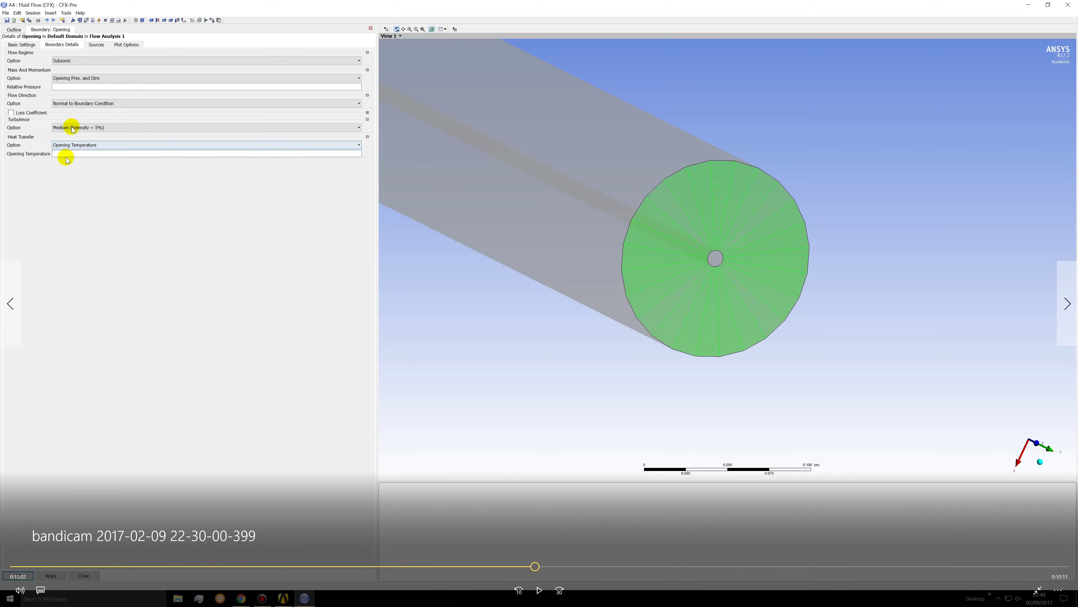
click(539, 590)
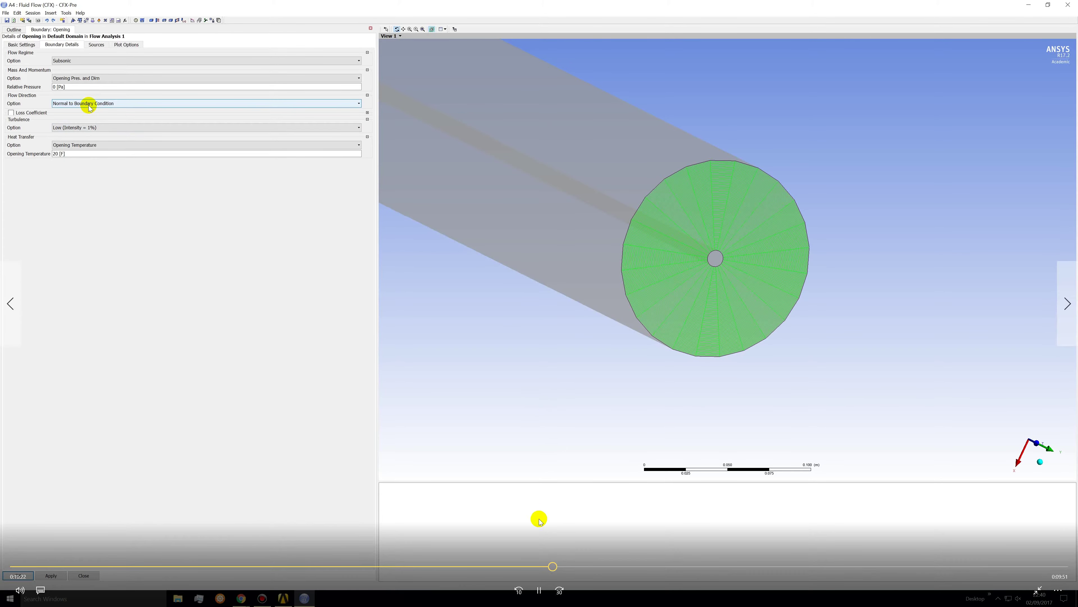
click(540, 591)
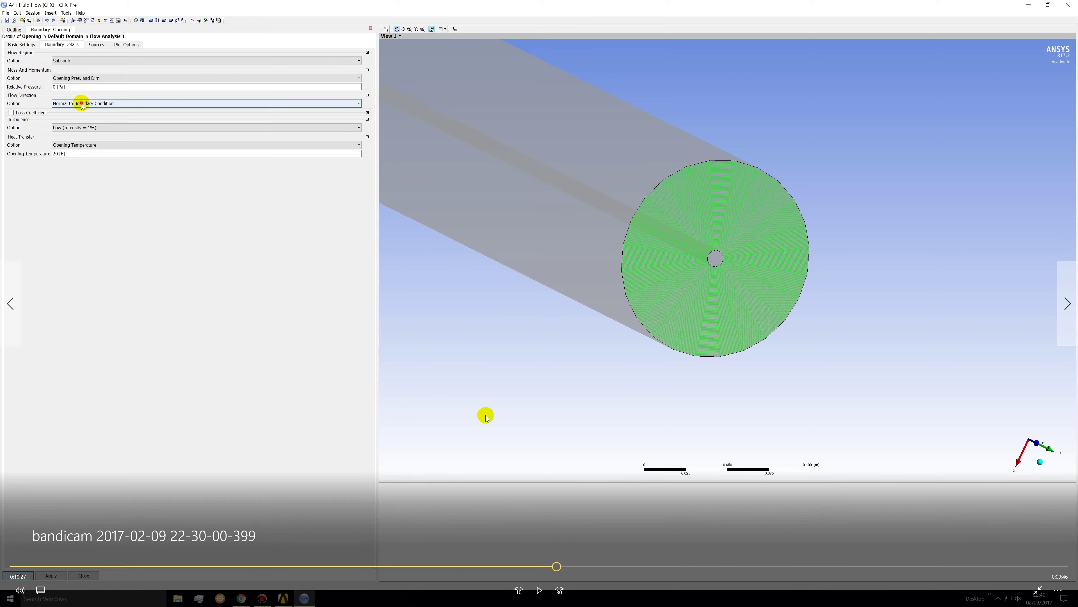
click(541, 594)
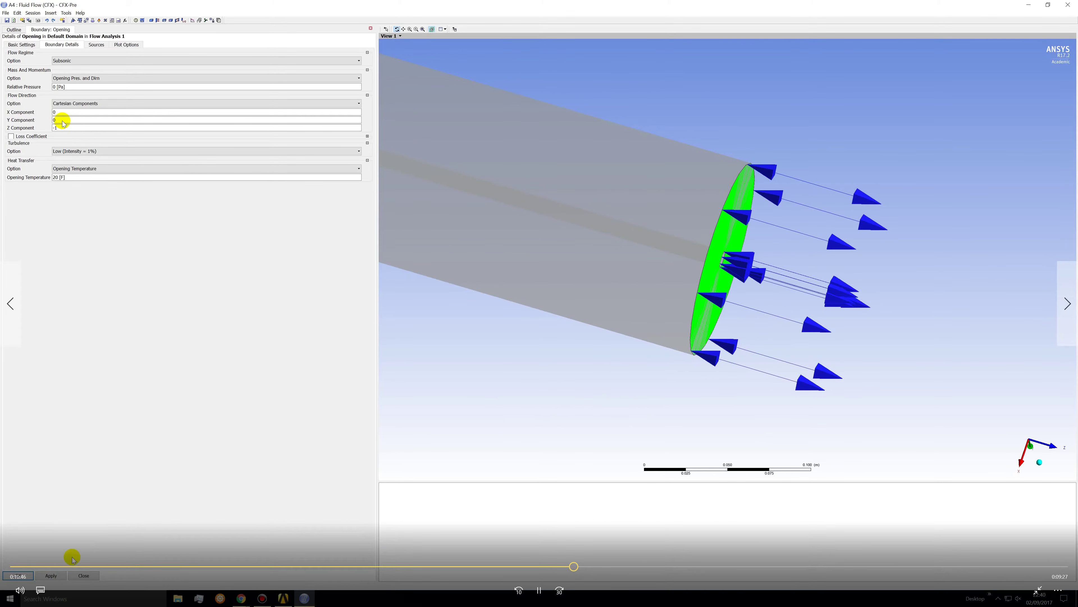
key(space)
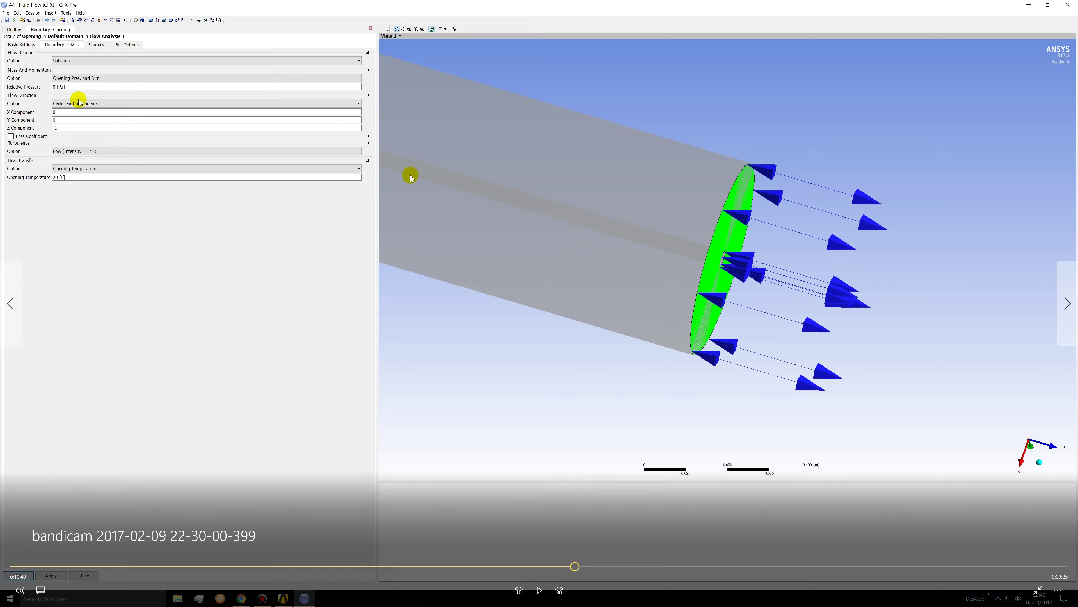
Step: Play the recorded review of the finished boundaries in the outline, pausing at about 10:59, 11:13 and 11:19
click(544, 598)
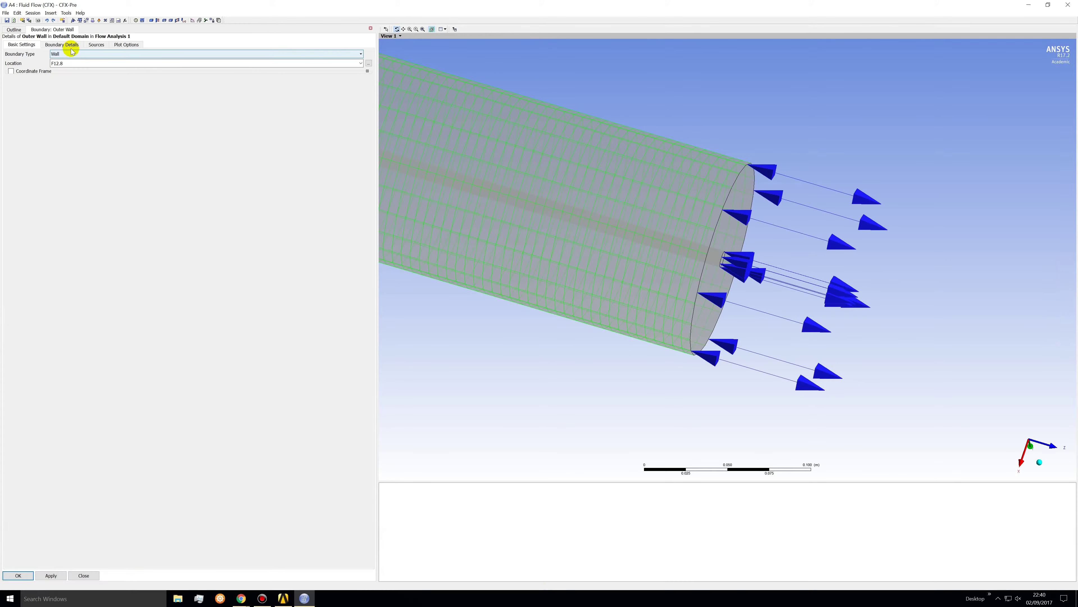
mouse_move(505, 496)
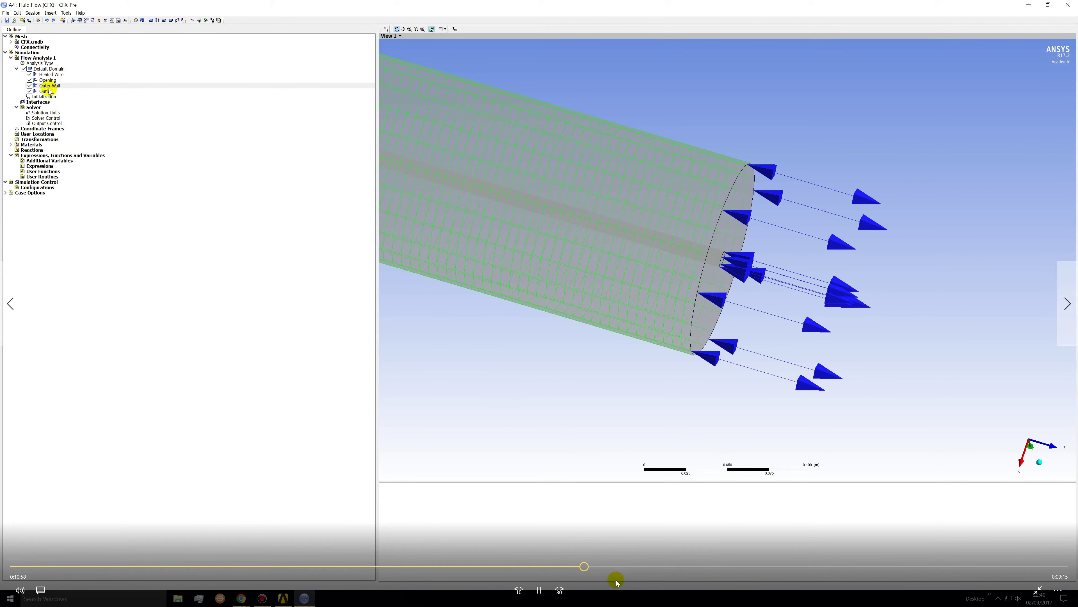
click(540, 591)
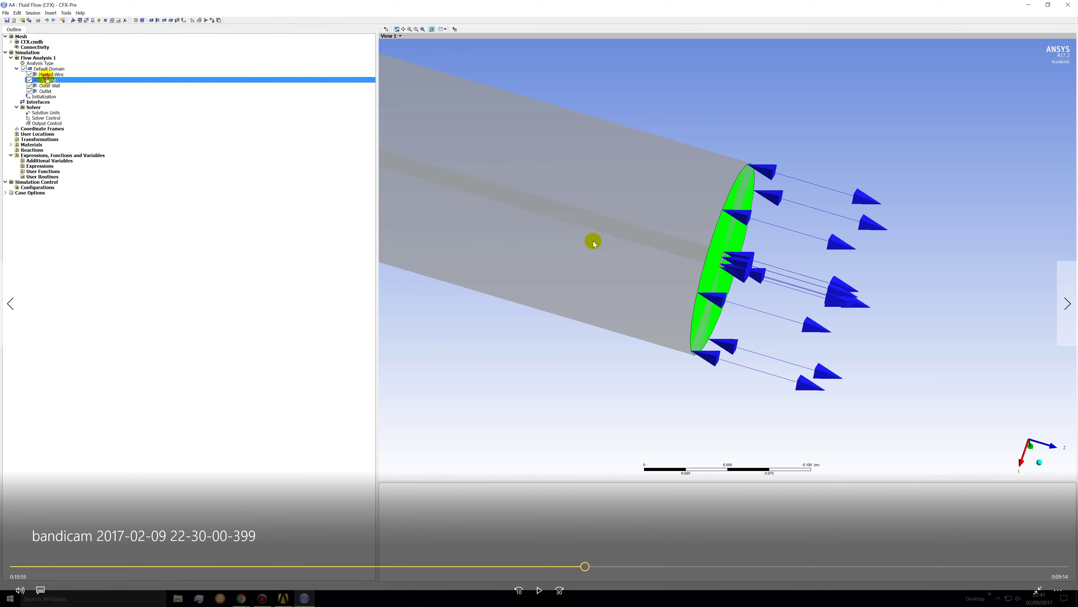
click(539, 591)
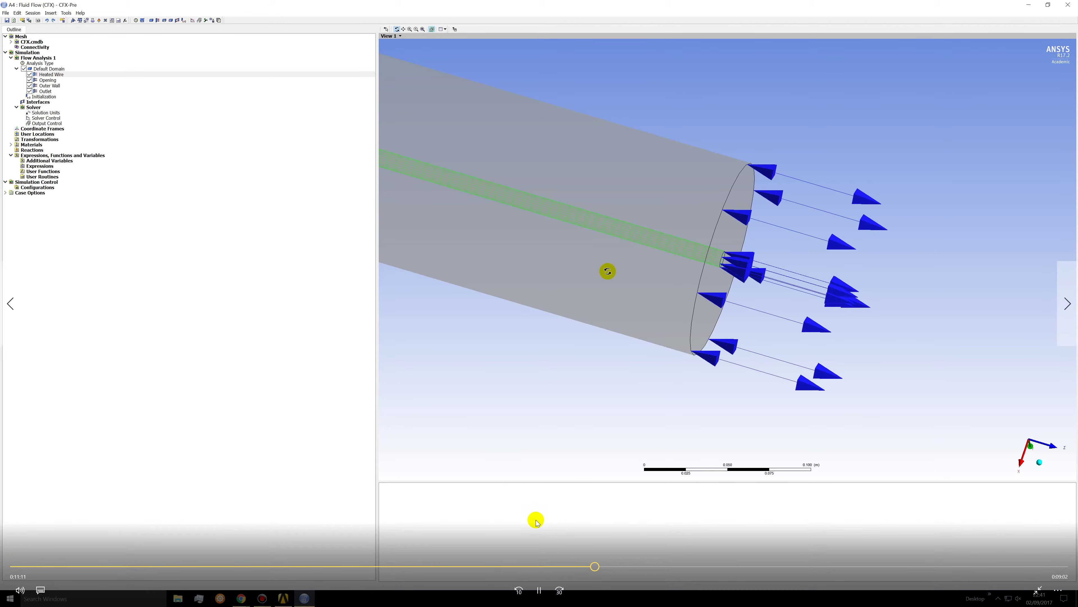
click(538, 591)
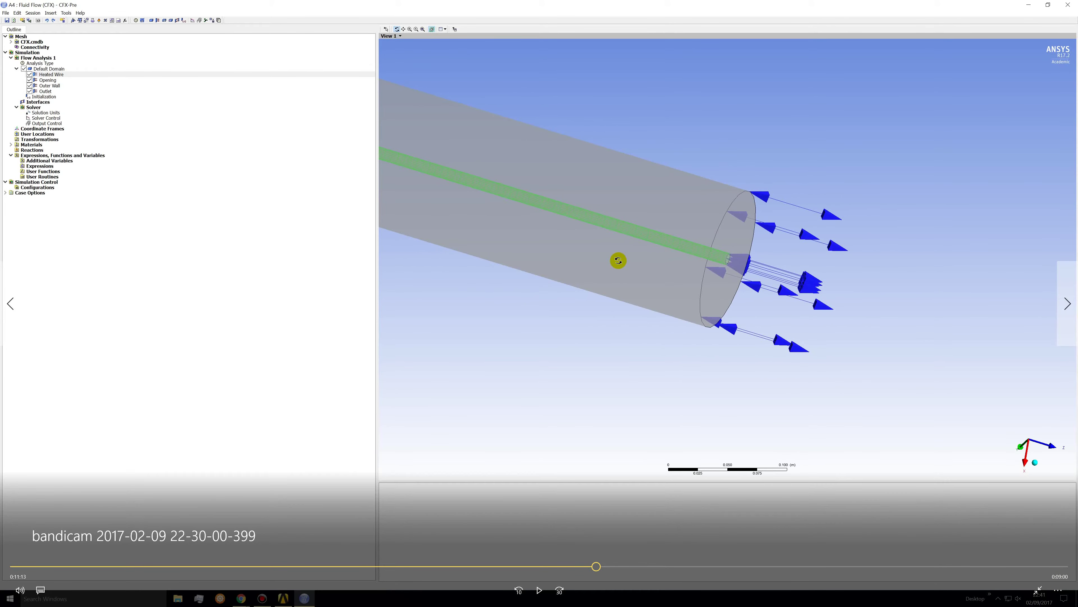
click(538, 591)
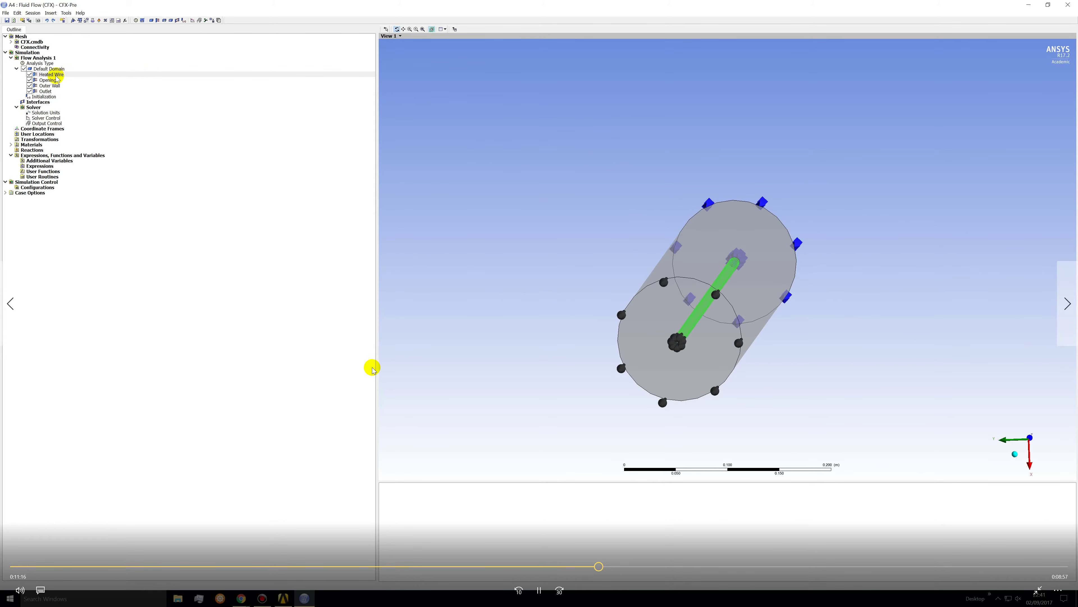
click(539, 591)
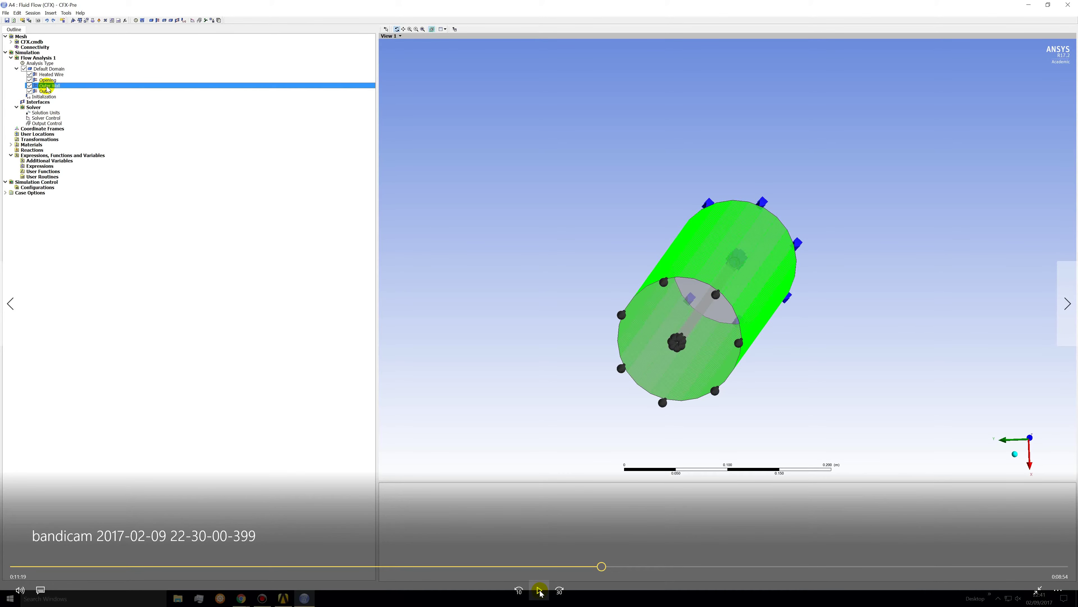
Step: Play the Default Domain review and initialization, pausing at its Fluid Models settings around 11:25 and again at about 11:36
click(539, 590)
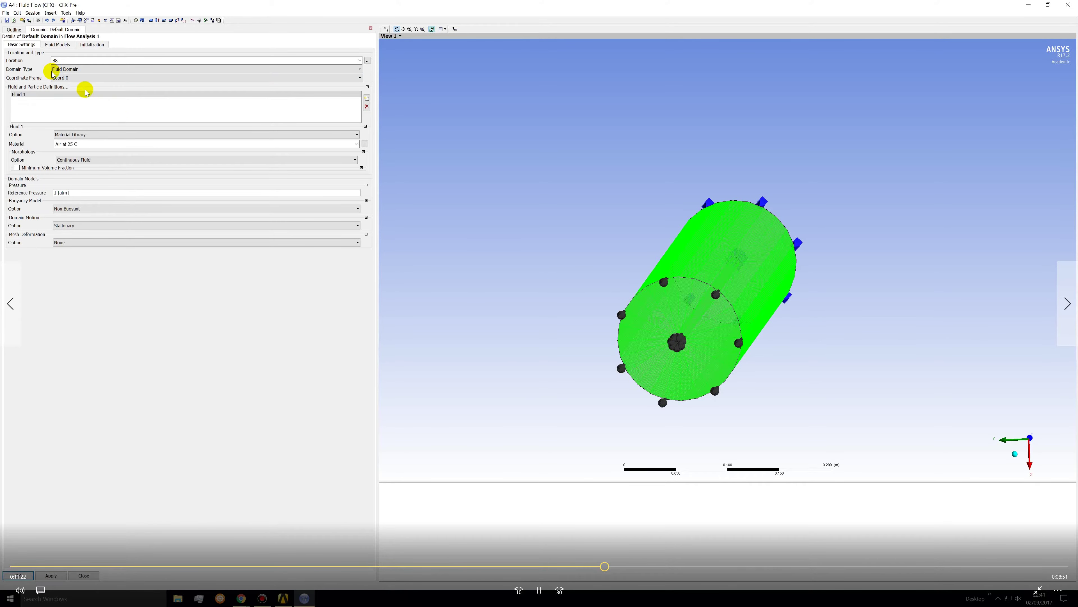
click(540, 590)
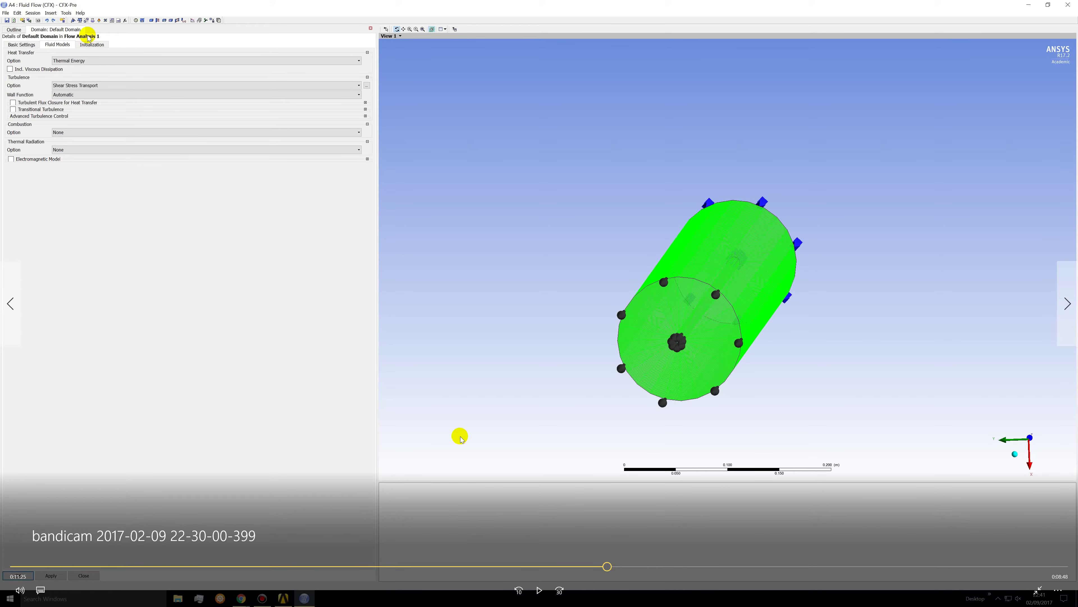
click(537, 588)
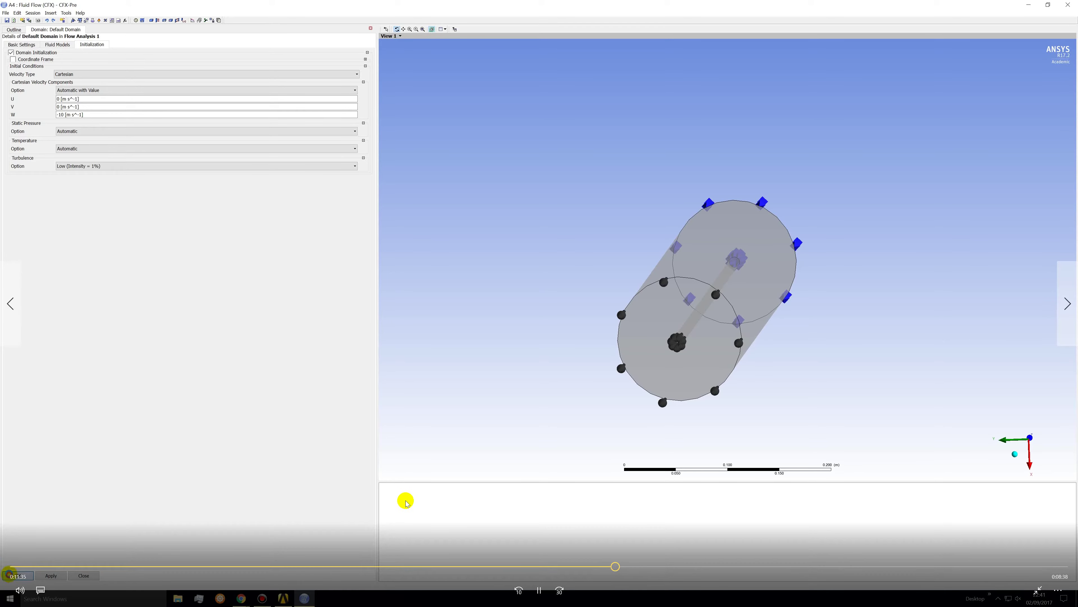
click(539, 590)
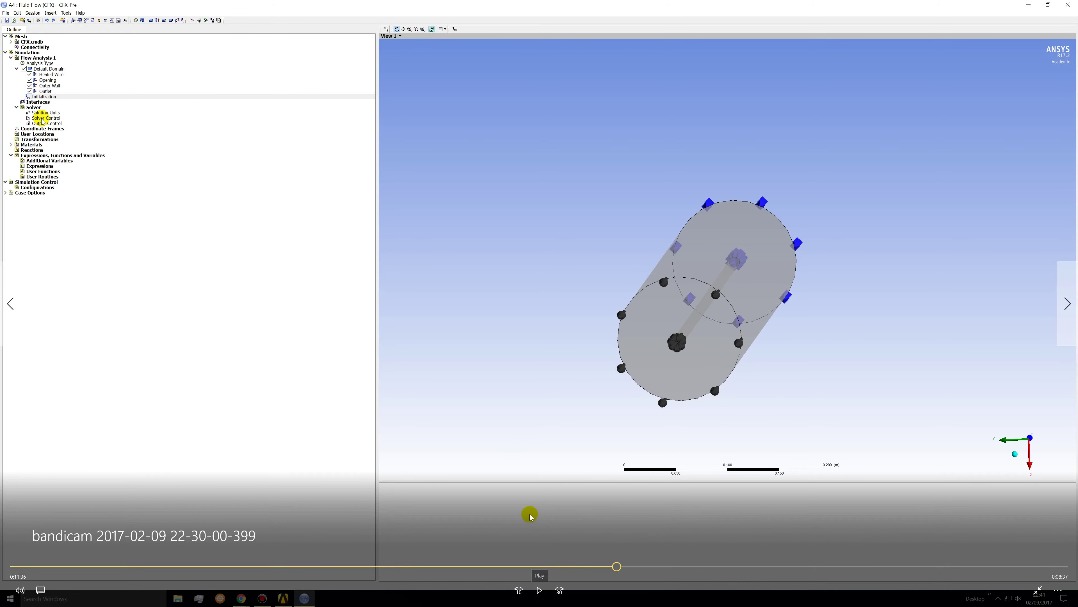
Step: Play the Solver Control setup, pausing at the maximum iterations entry and the Timescale Control options
click(537, 597)
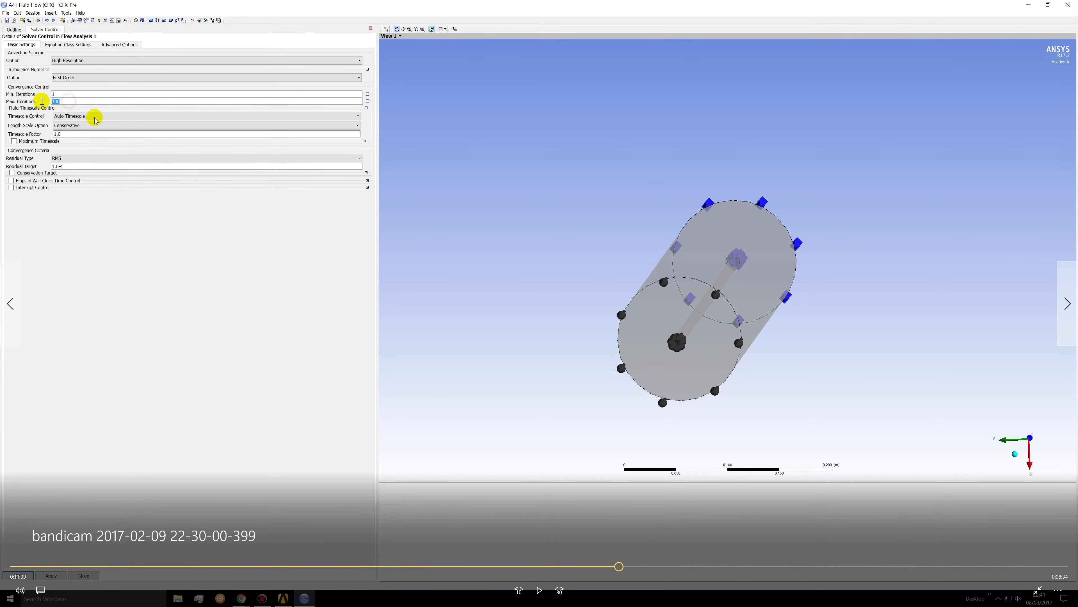
click(540, 590)
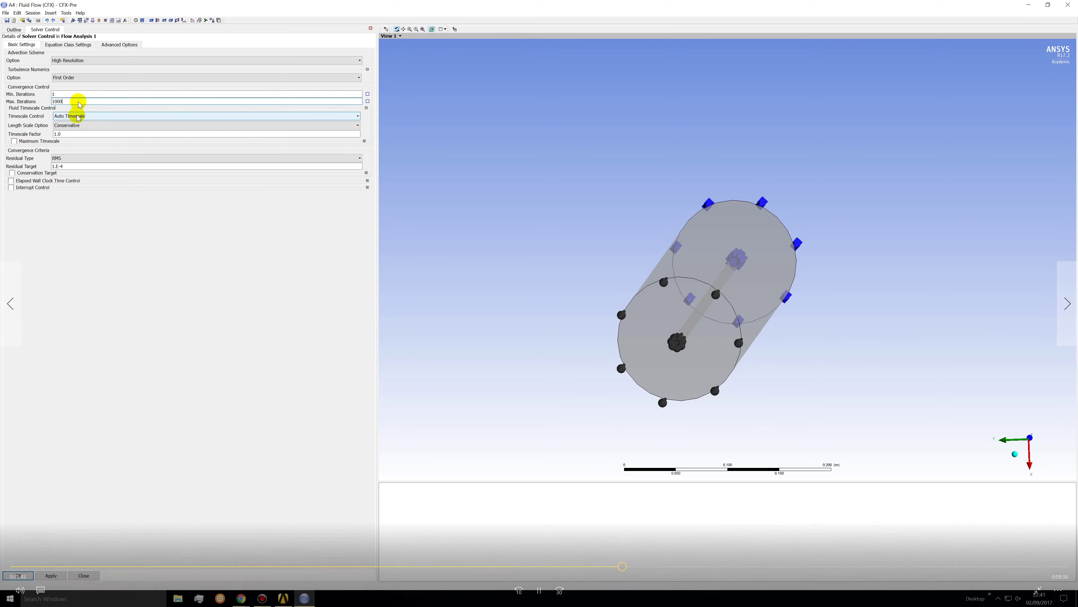
click(539, 591)
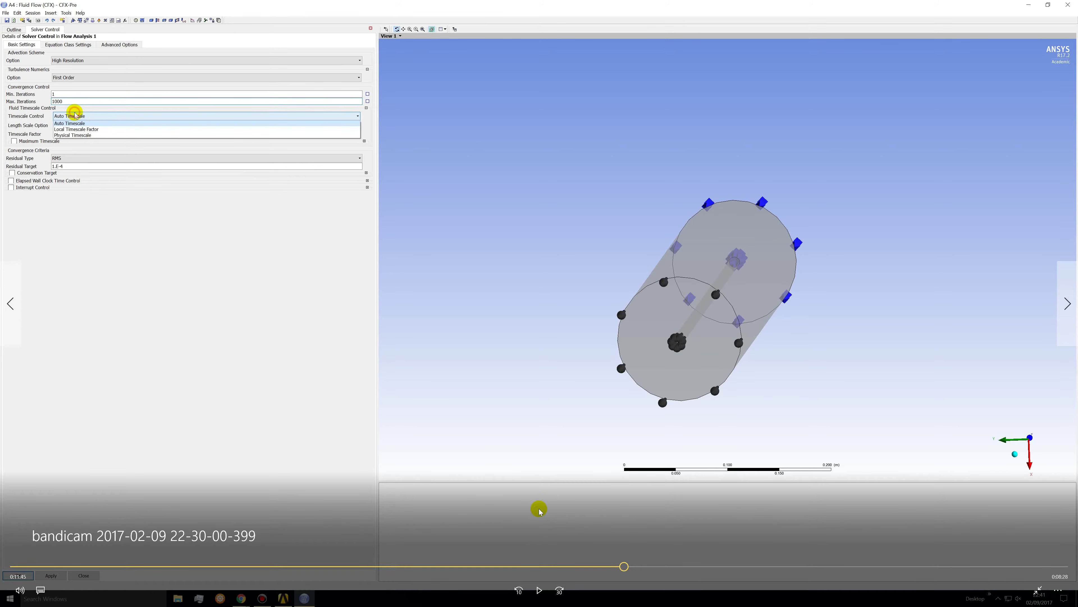
Step: Play the Convergence Criteria setup, pausing at the residual target, the conservation target and the completed Solver Control settings
click(540, 591)
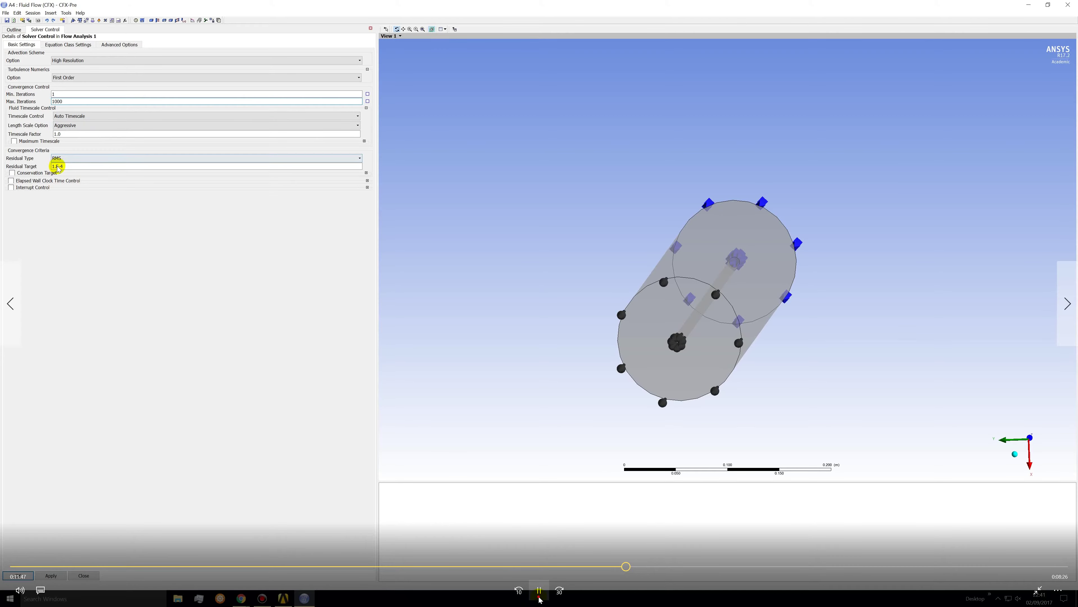
click(539, 592)
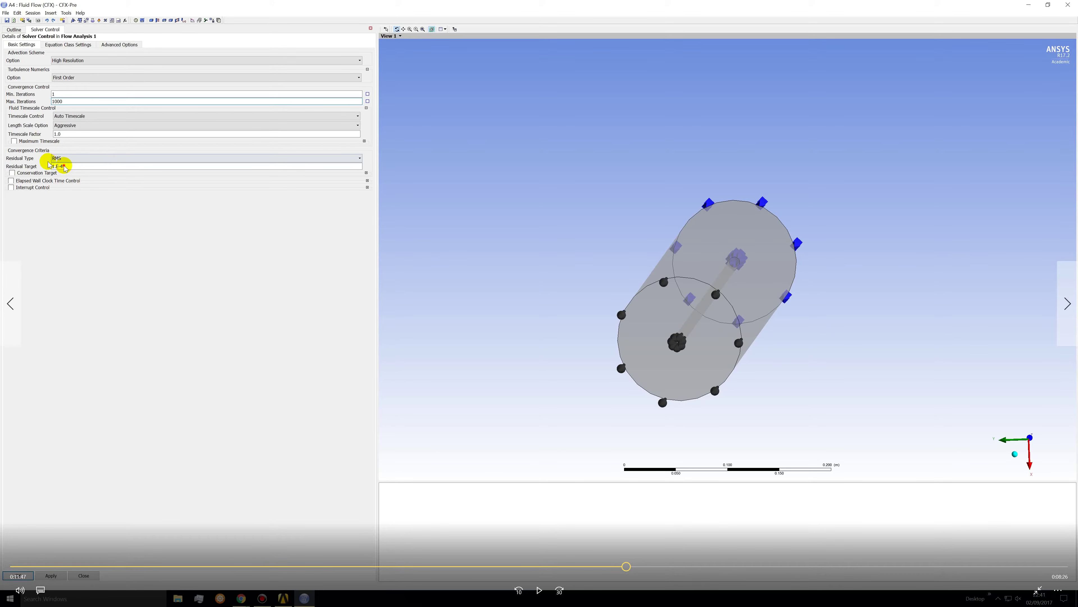
click(540, 590)
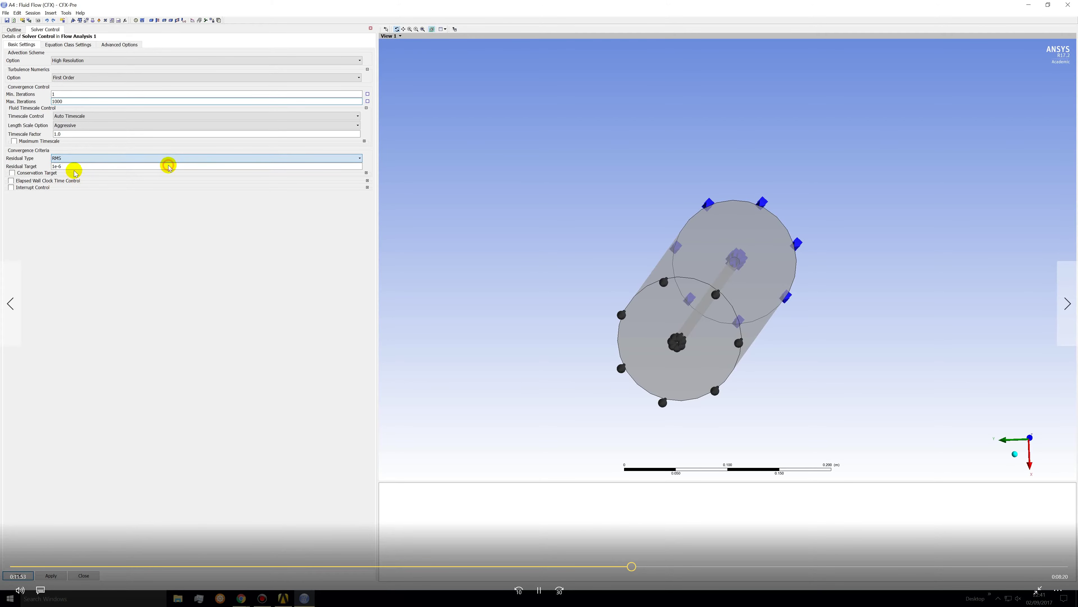
click(539, 590)
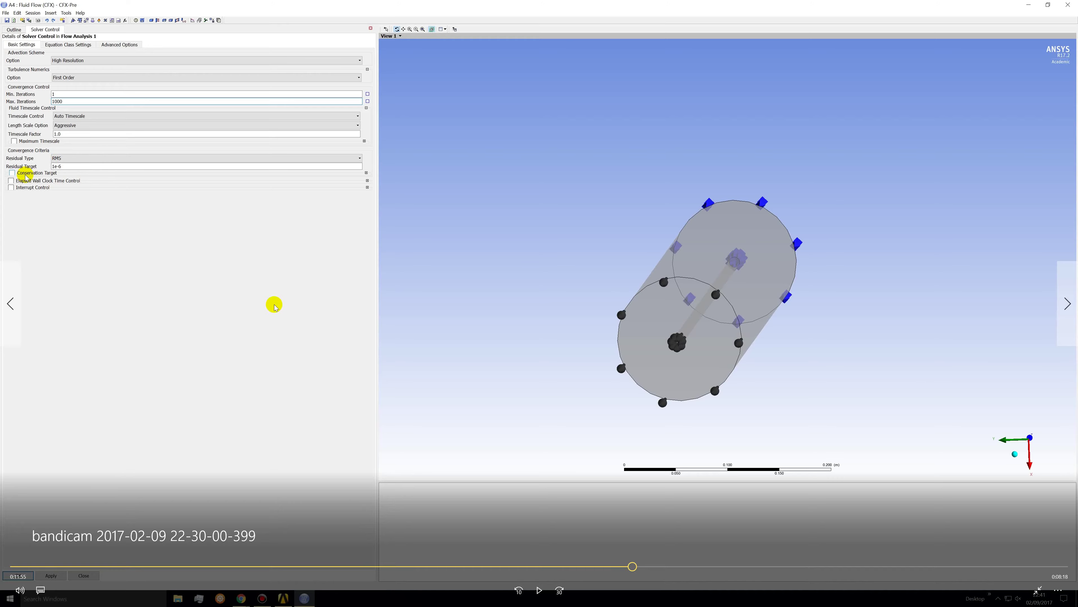
click(539, 590)
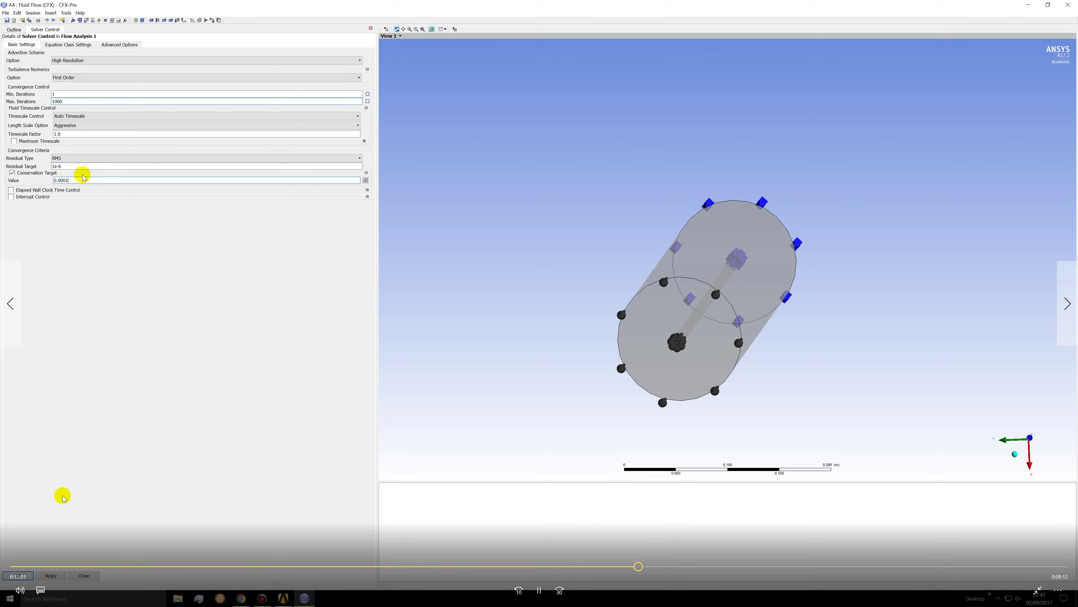
click(539, 591)
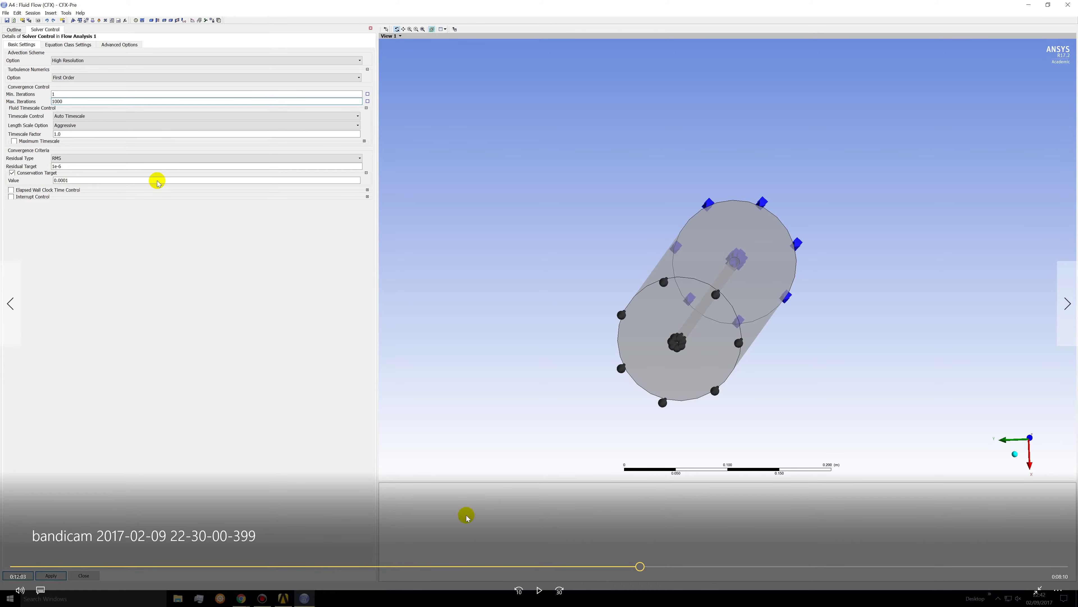
click(536, 590)
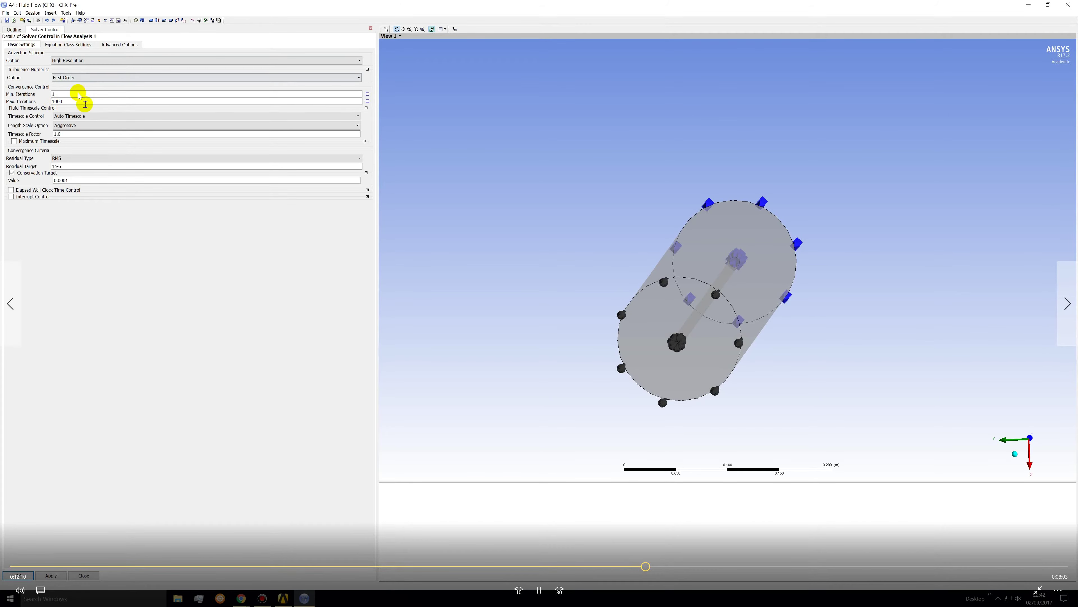
click(544, 595)
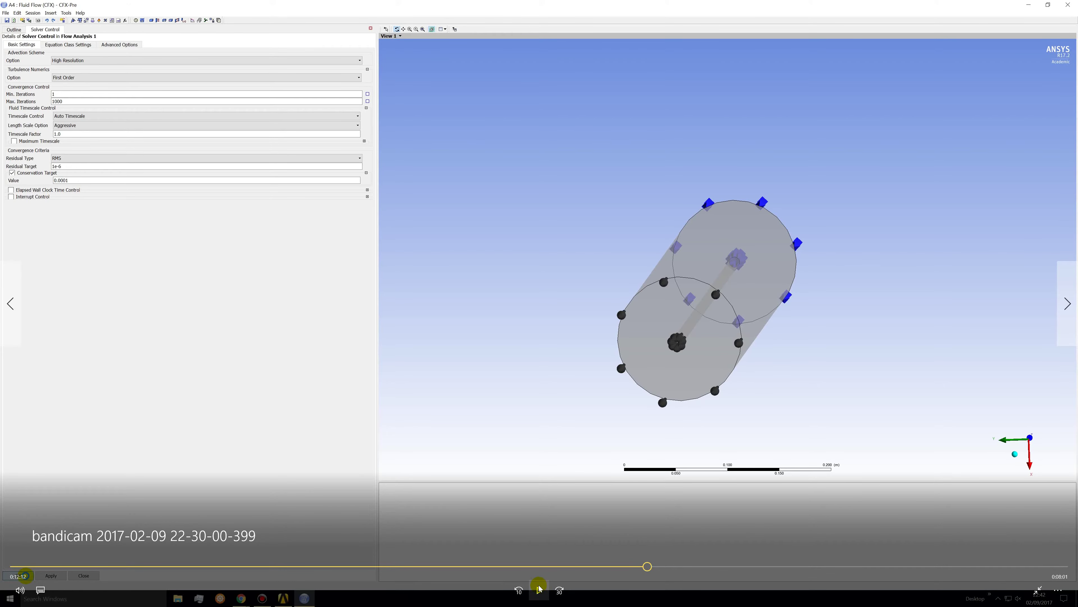
Step: Play on to the Define Run dialog, pausing at the Run Mode options and at the Intel MPI Local Parallel partitions
click(538, 589)
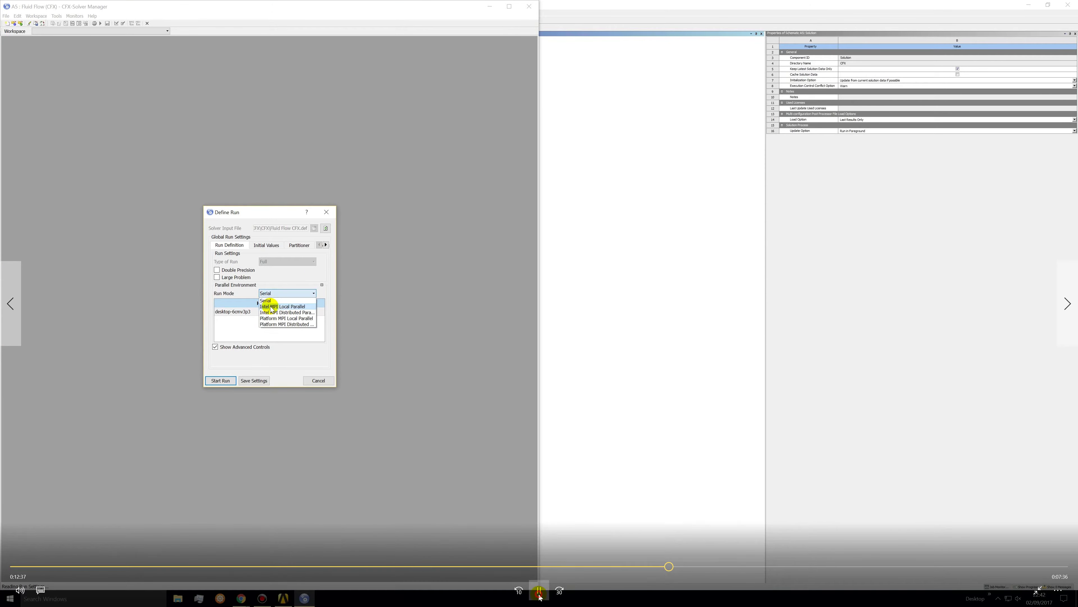
key(space)
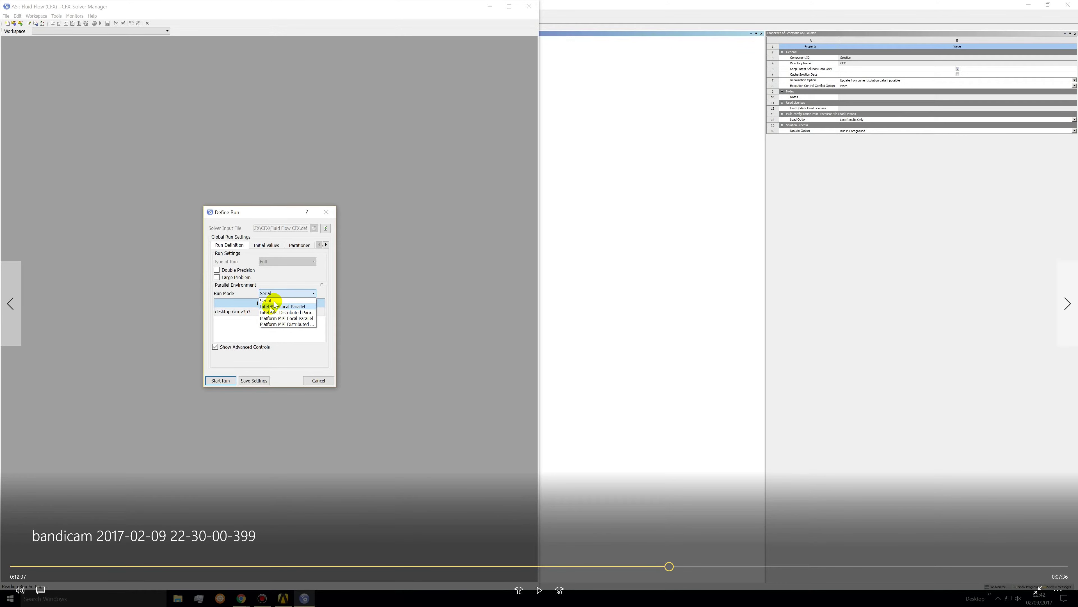
click(540, 590)
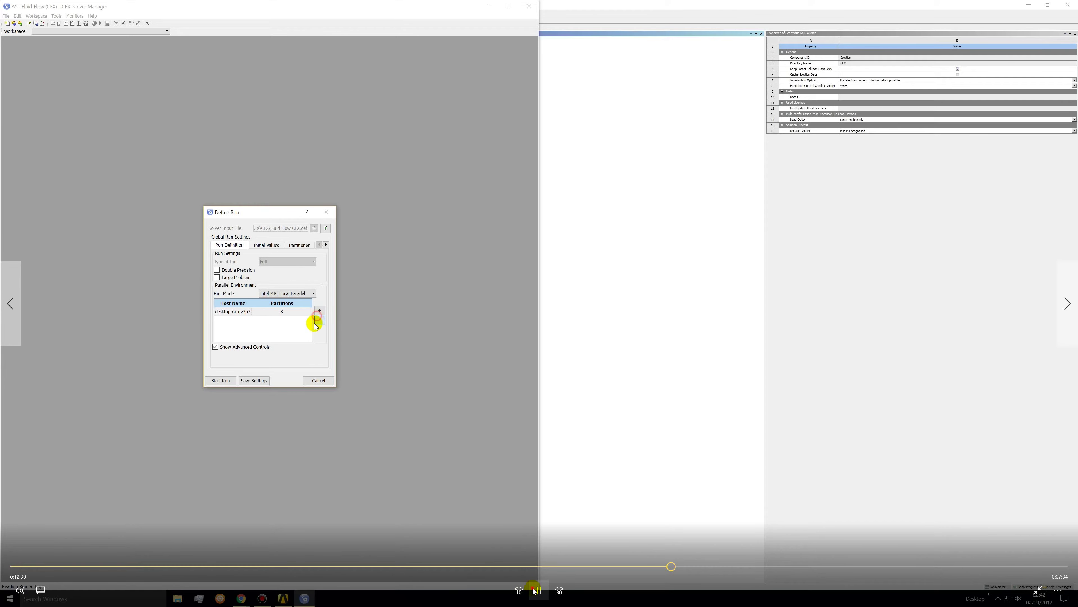
click(534, 591)
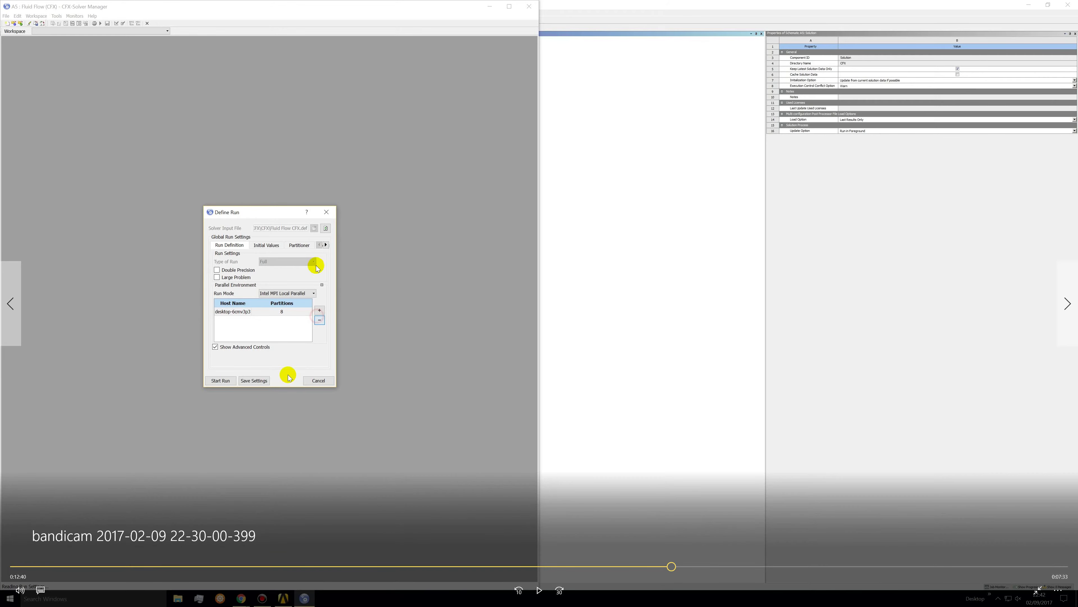
Step: Play the rest of the Define Run review, pausing at the solver's Memory Alloc Factor and again at the Run Definition settings
click(539, 590)
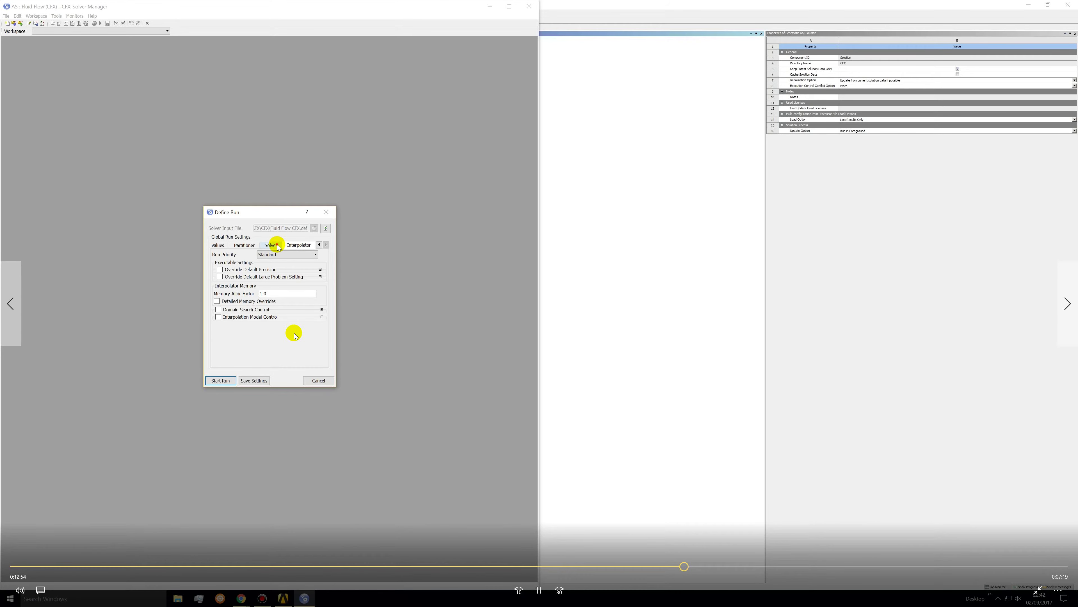
click(537, 590)
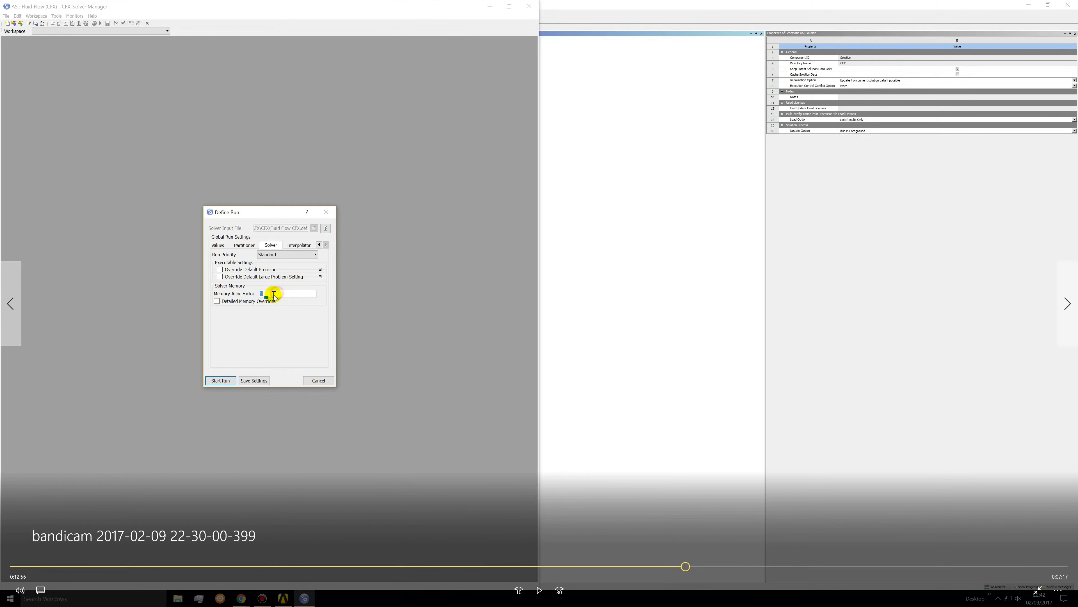
click(543, 590)
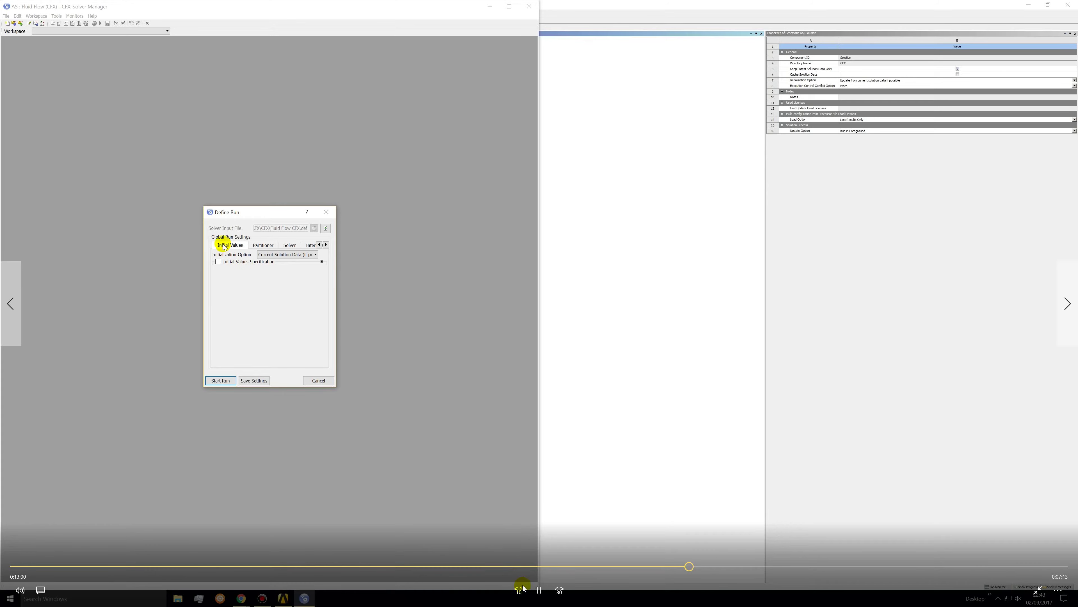
click(538, 591)
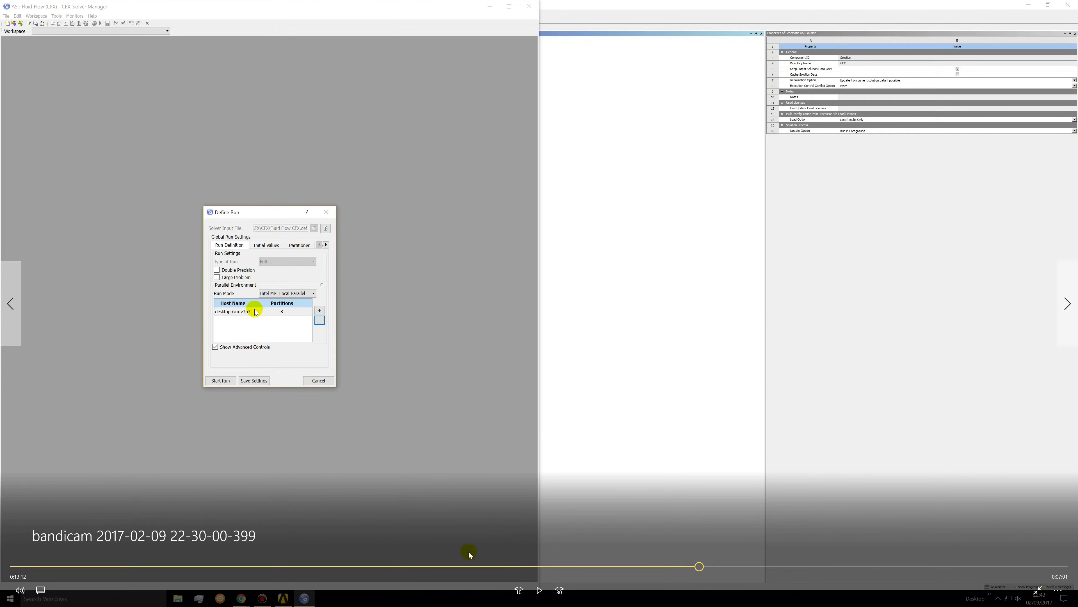
Step: Play the start of the solver run, pausing at the out file around 13:18 and again at about 14:35
click(537, 589)
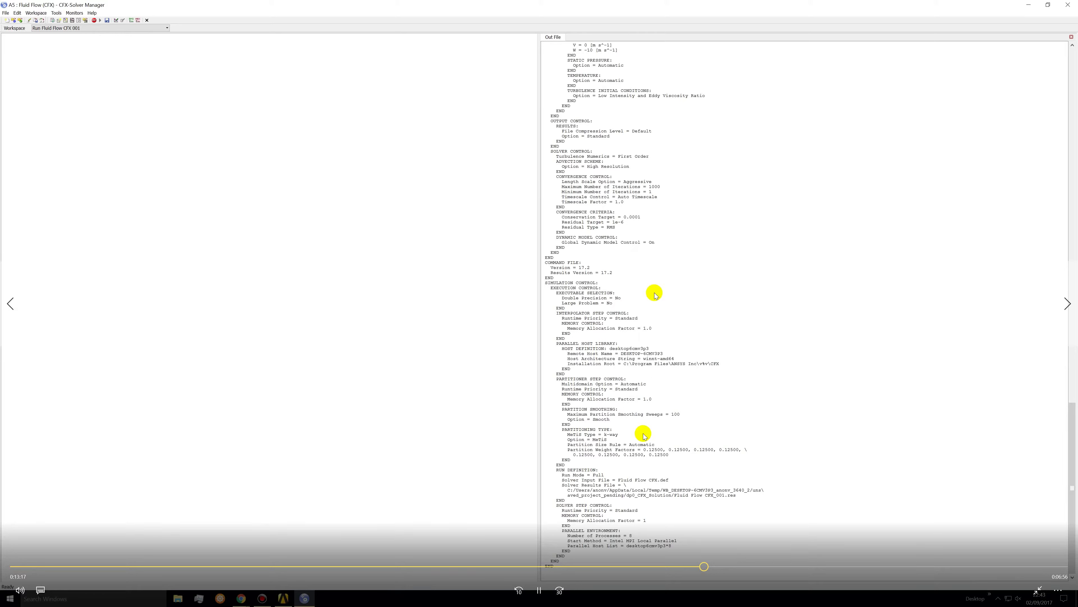
click(539, 590)
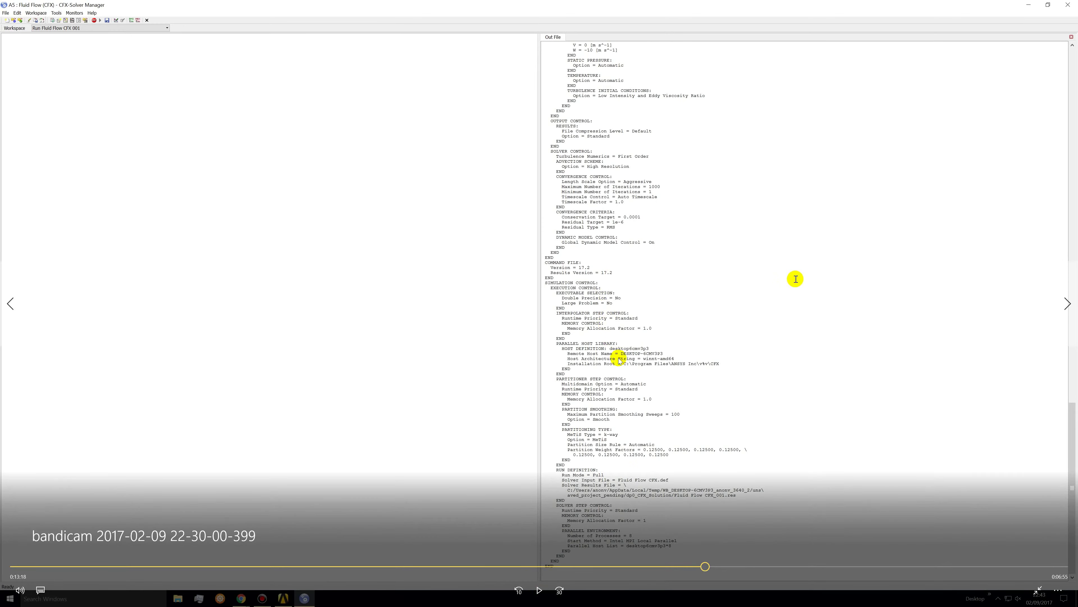
click(538, 595)
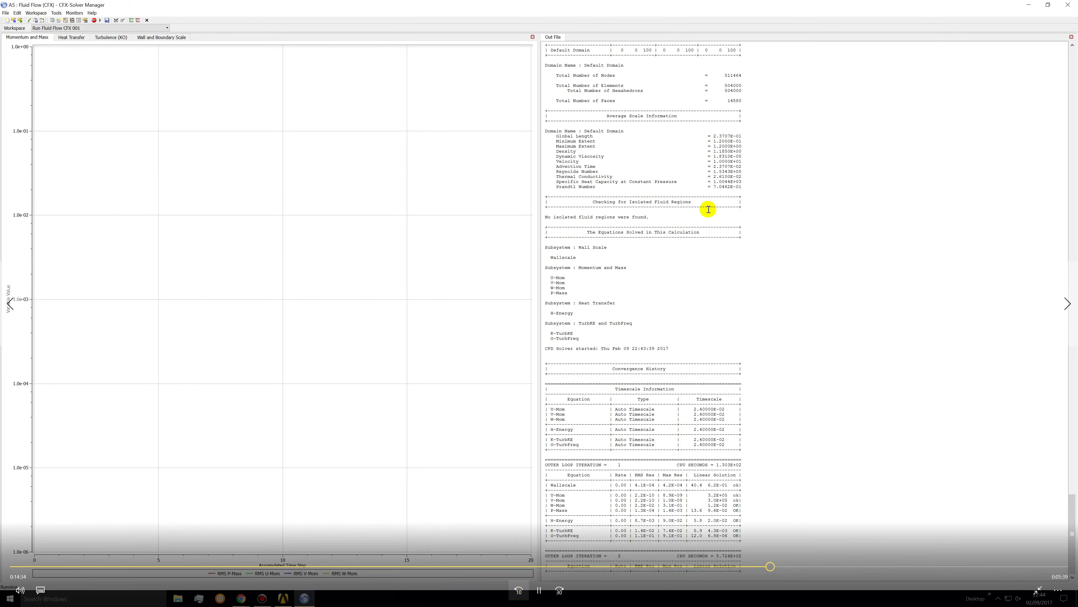
click(610, 192)
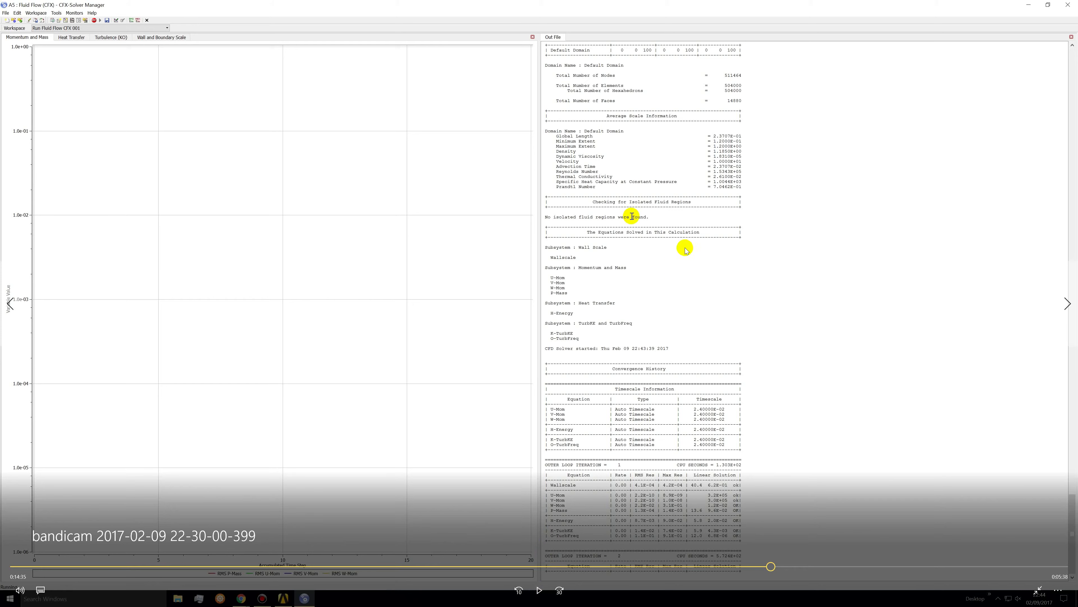
Step: Play the solver iterations, skip ahead to the end of the recording, dismiss the autoplay tip and close the video
click(538, 592)
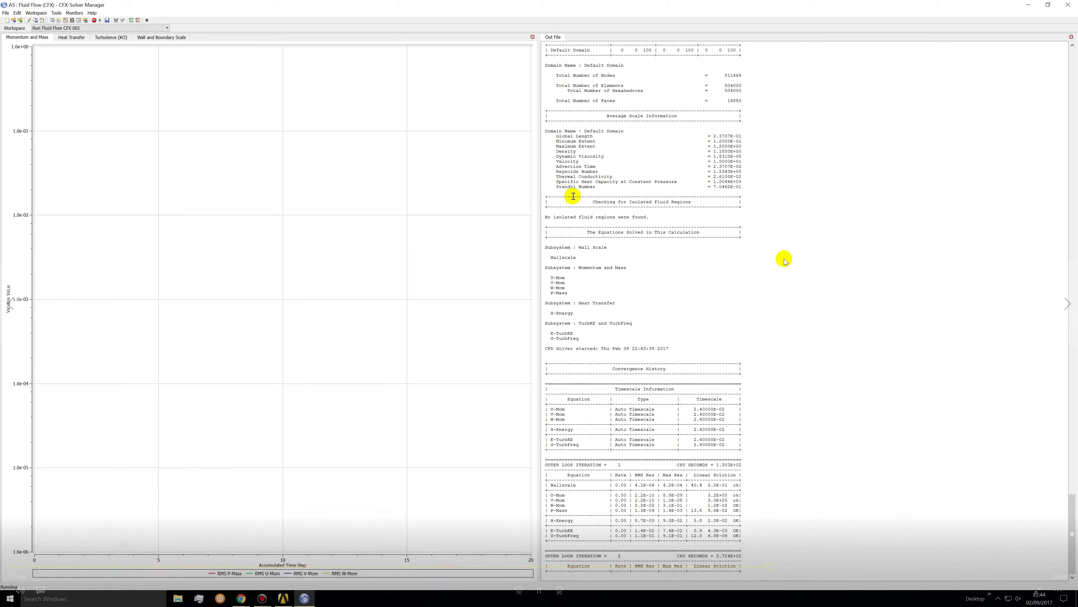
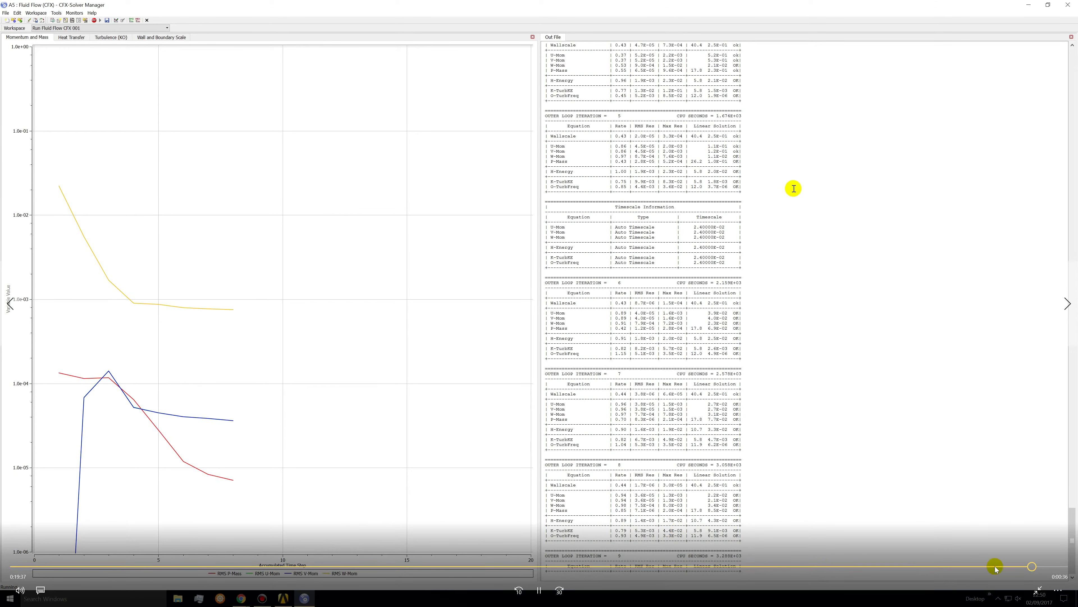
drag(1036, 570, 1040, 570)
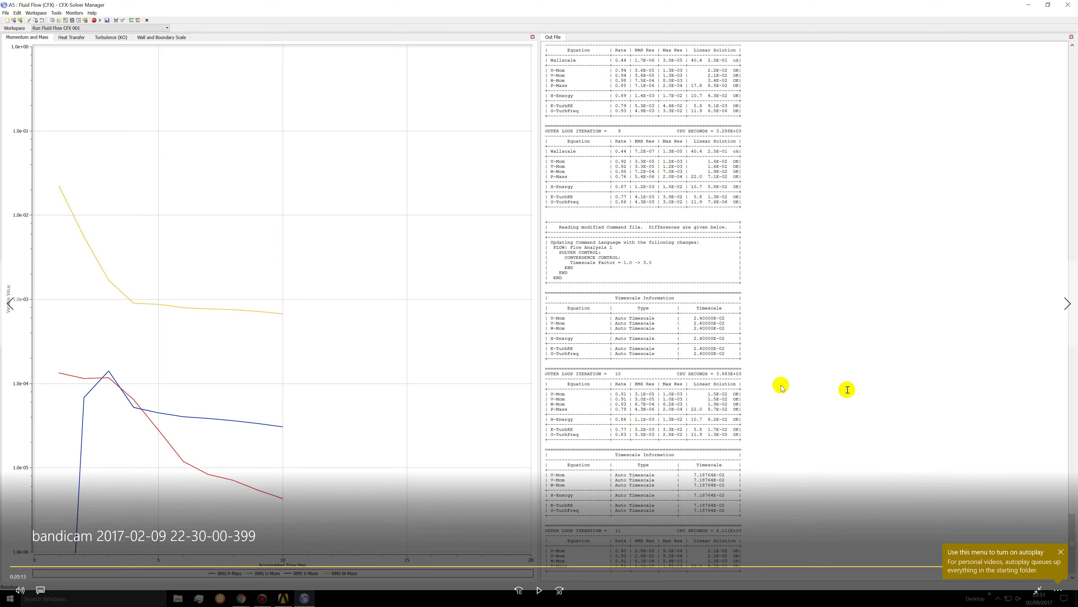
click(1060, 553)
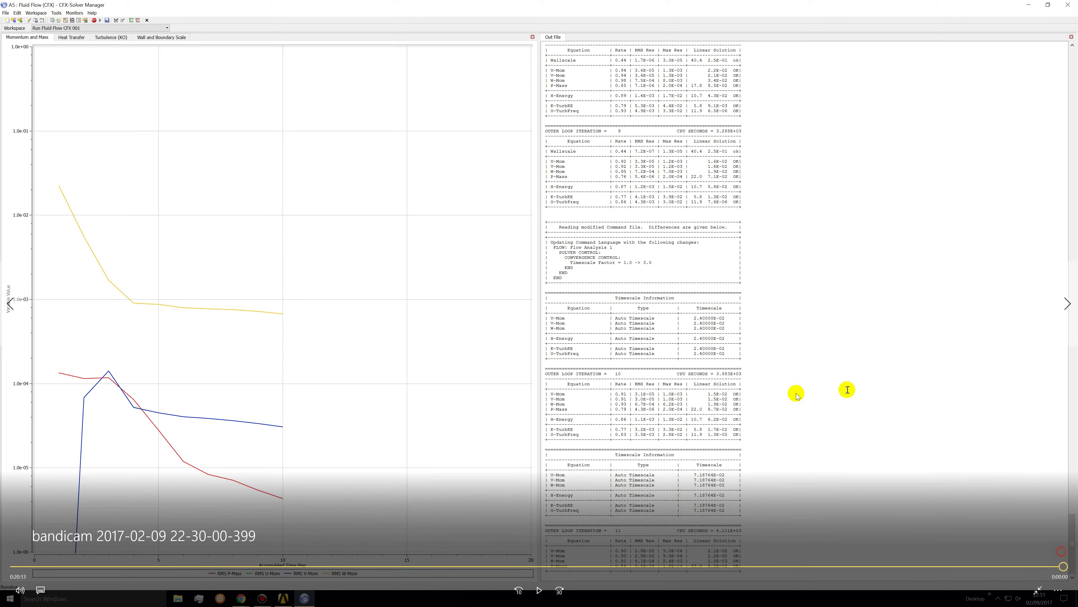
click(1070, 8)
click(332, 442)
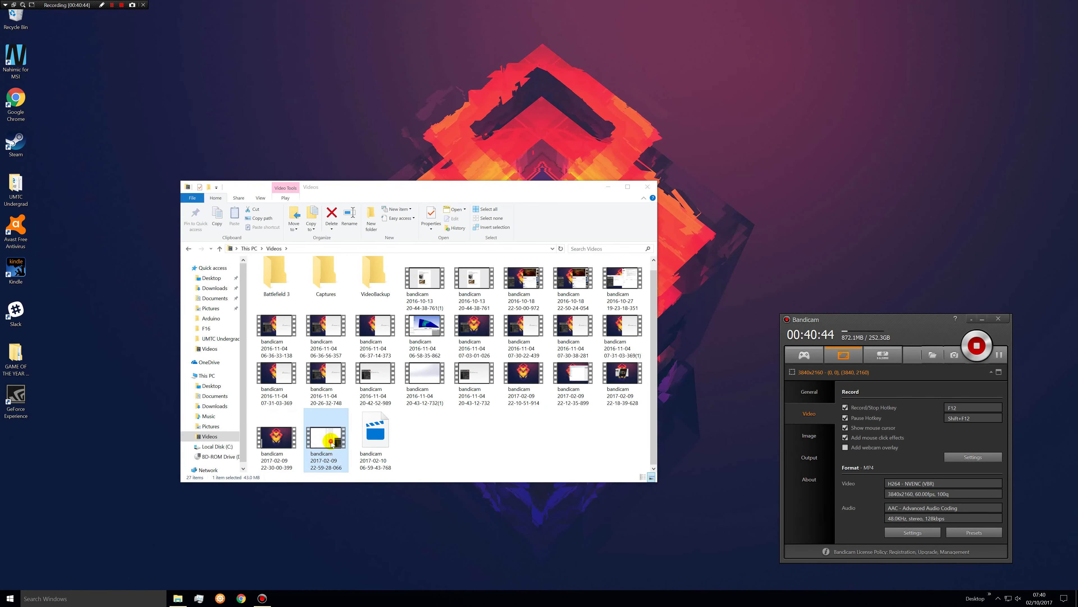
double_click(331, 442)
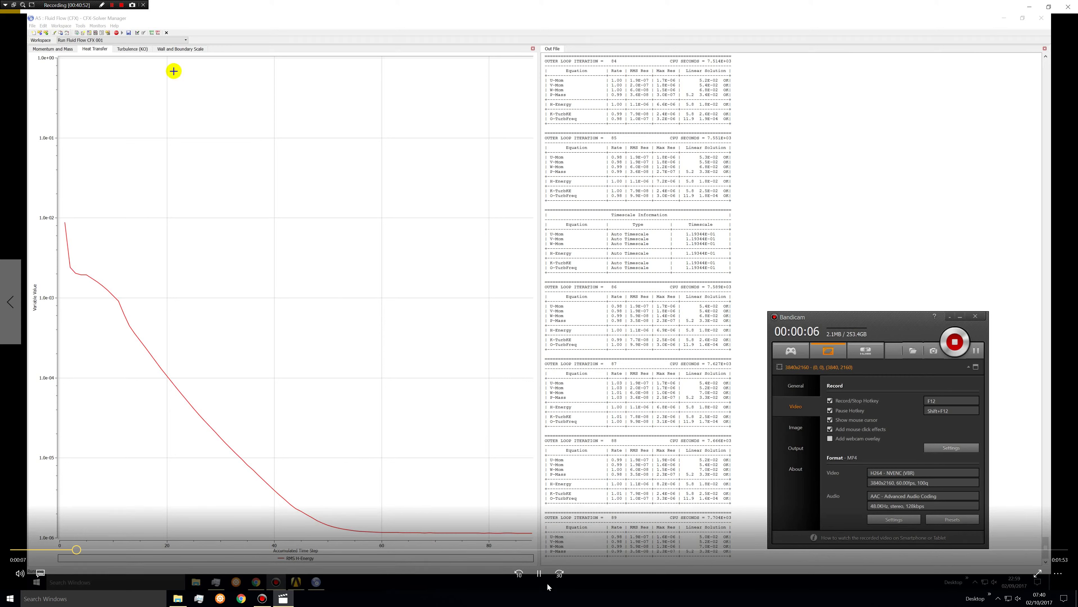
click(539, 573)
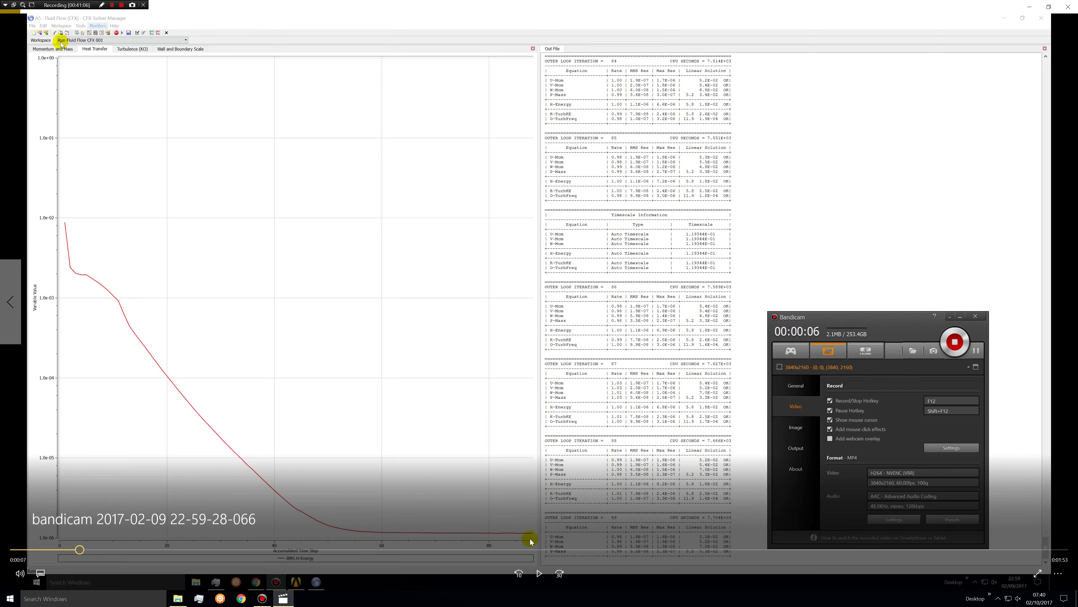
click(540, 574)
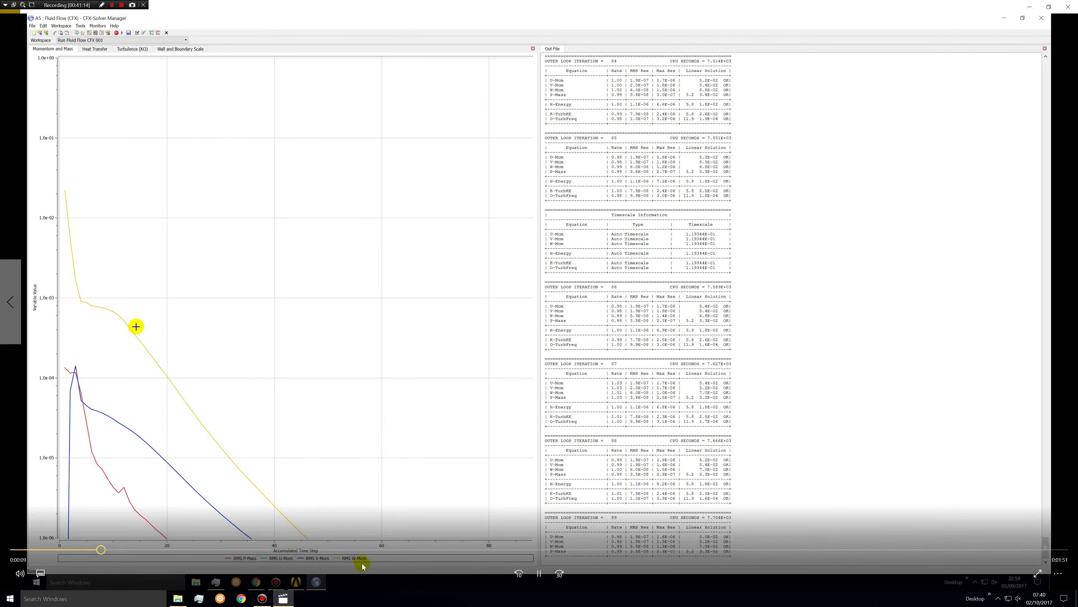
click(539, 573)
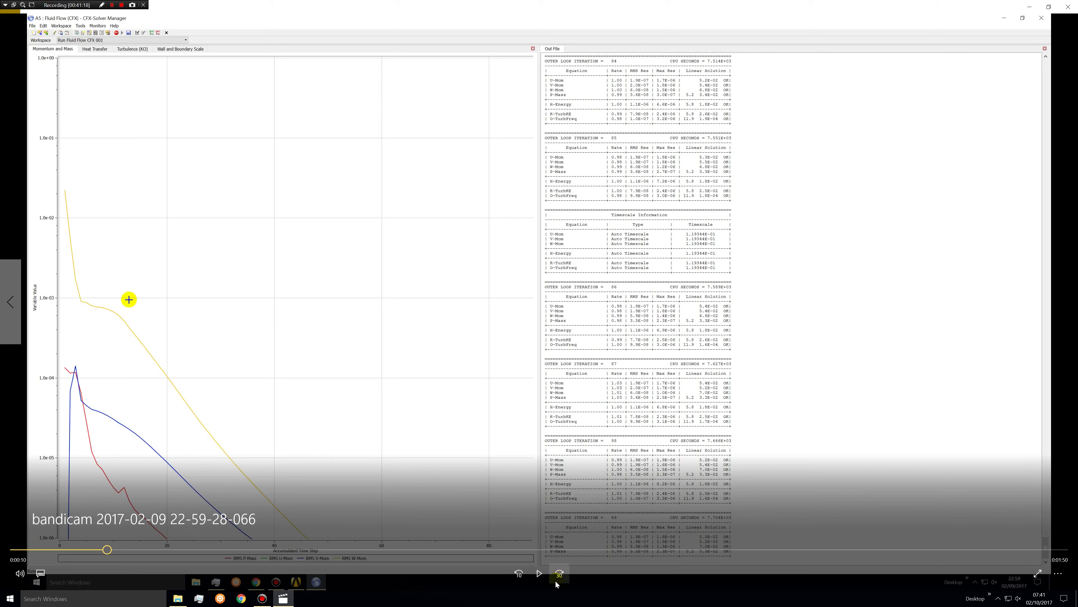
click(538, 574)
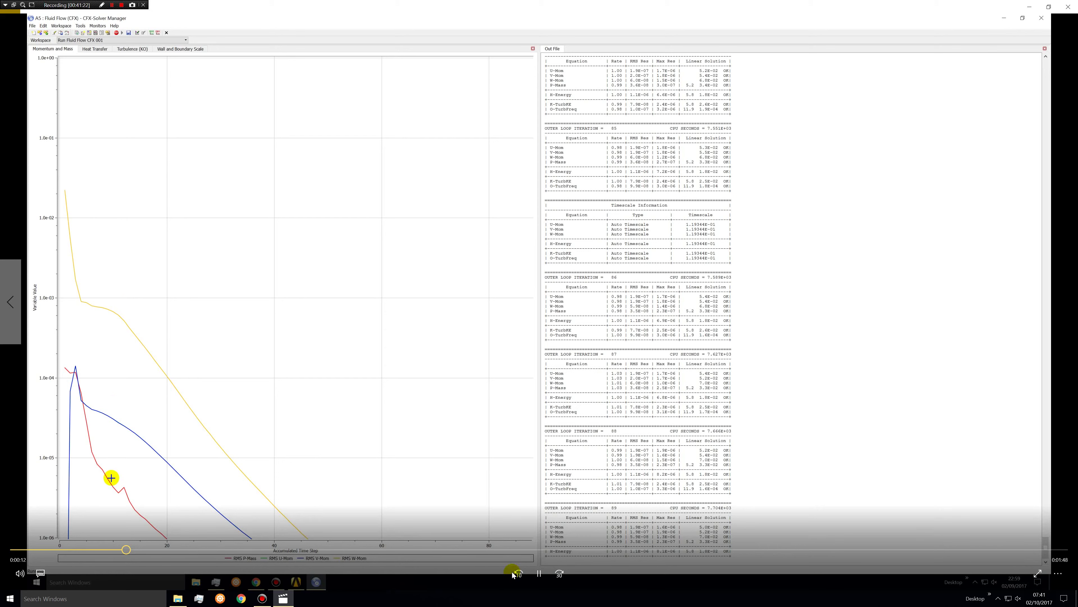
click(539, 573)
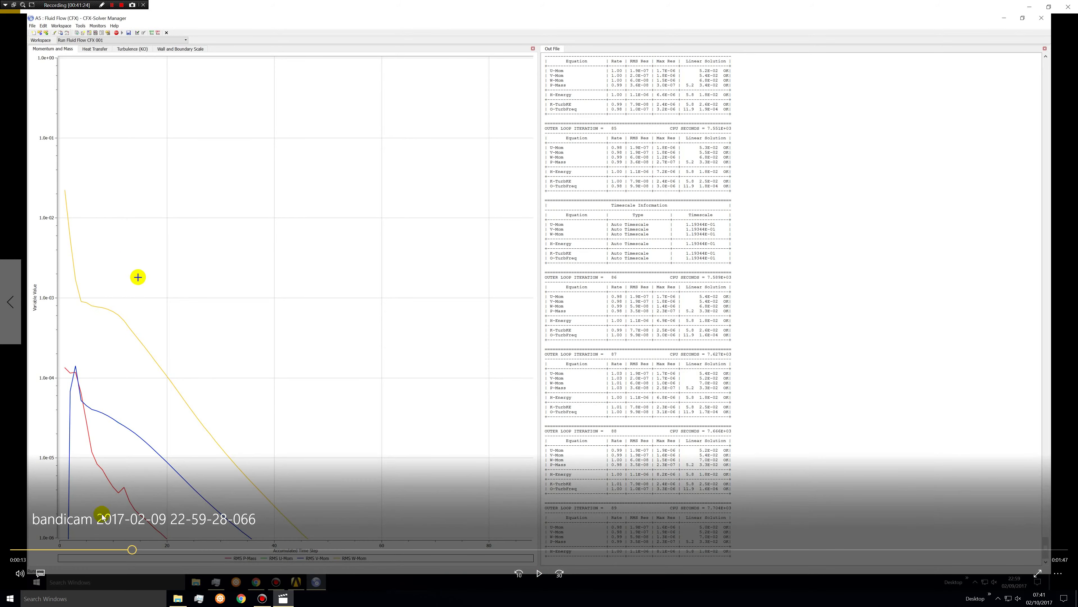
Step: Play the Heat Transfer residuals and the stopping of the run, pausing at the stop confirmation and about 0:36, and close the recording
click(539, 573)
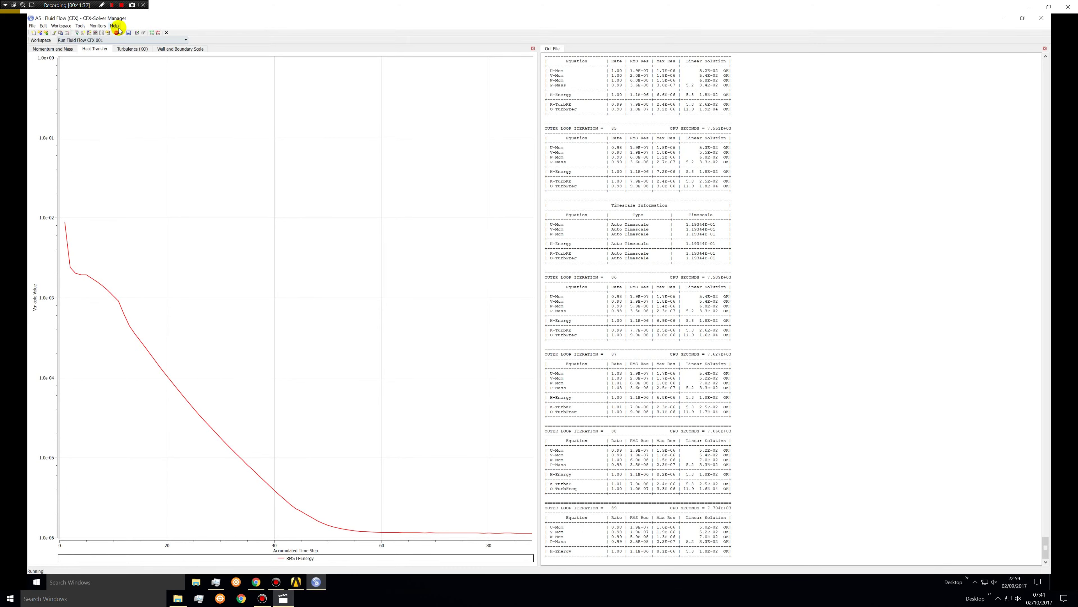
click(540, 574)
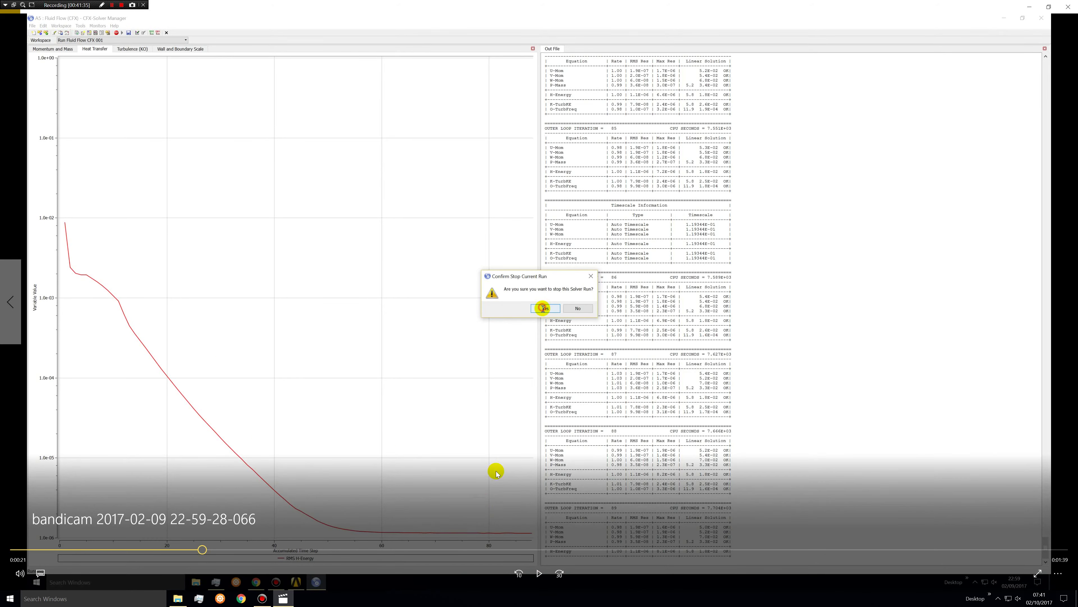
click(539, 573)
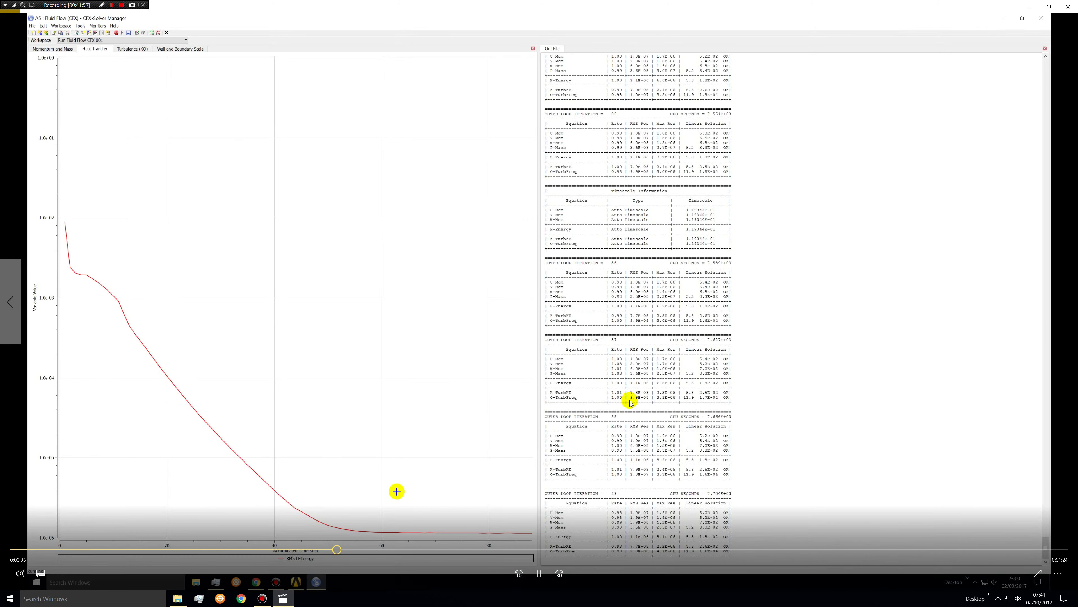
click(535, 574)
click(1068, 5)
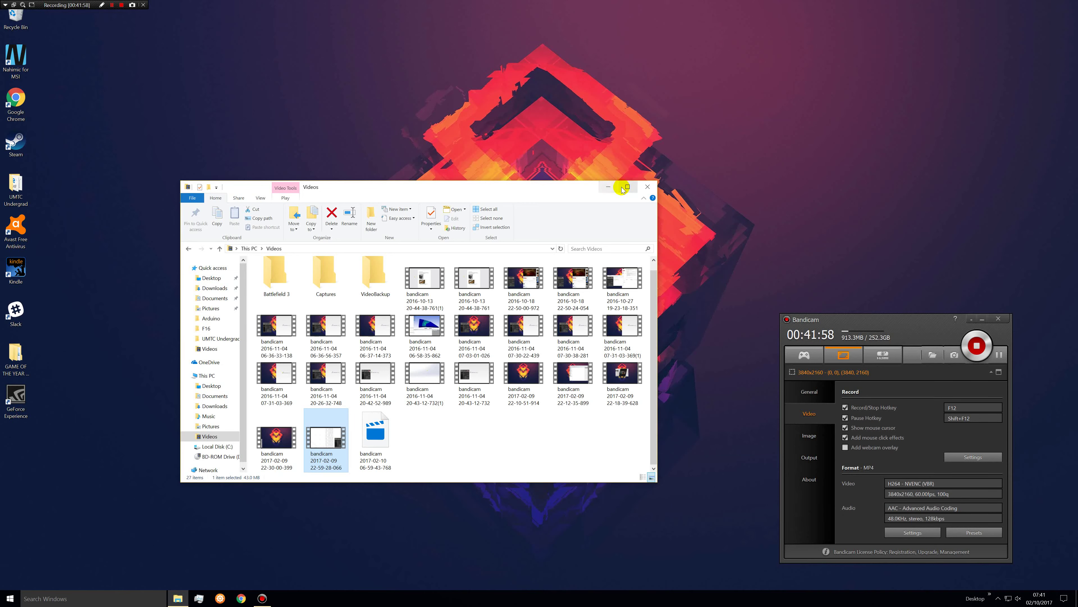
Step: Put away the Videos folder and open the Workbench project Video6 from UMTC Undergrad > RocketTeam, CAD, ANSYS > ANSYS
click(606, 187)
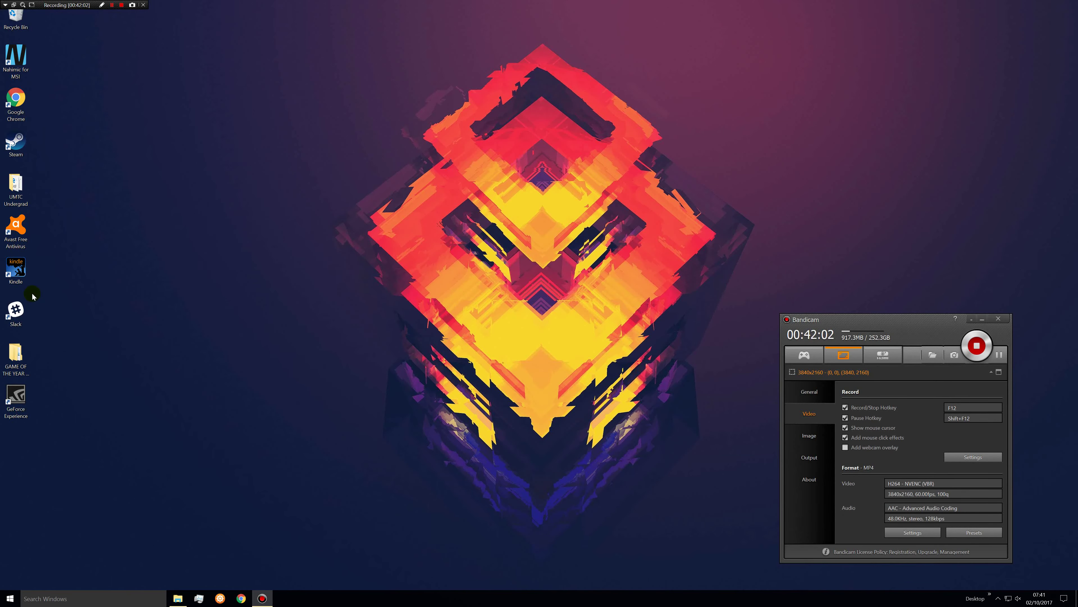
double_click(19, 207)
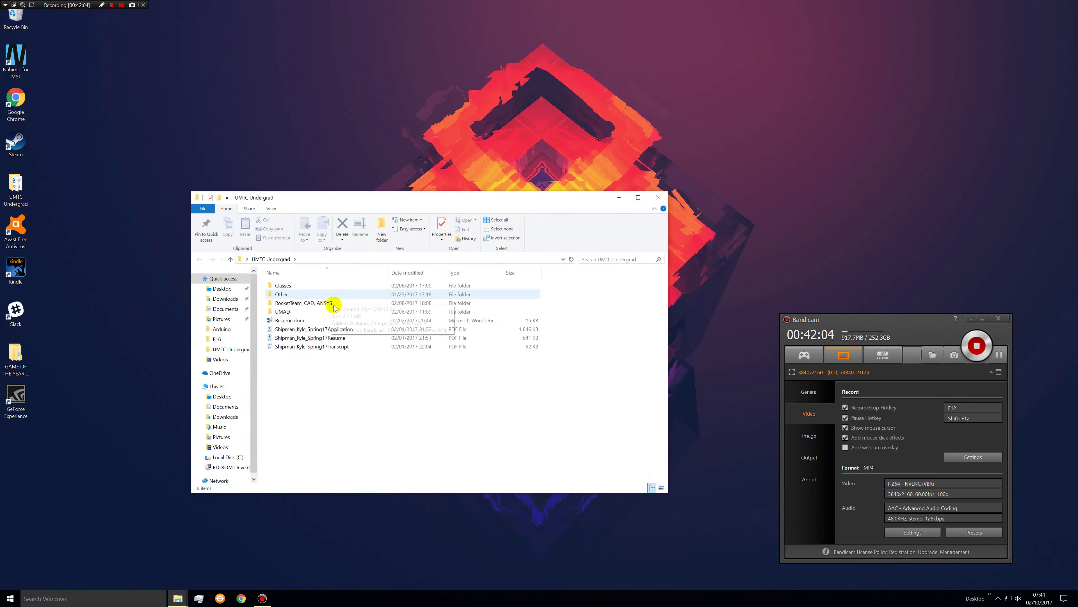
double_click(309, 301)
double_click(289, 294)
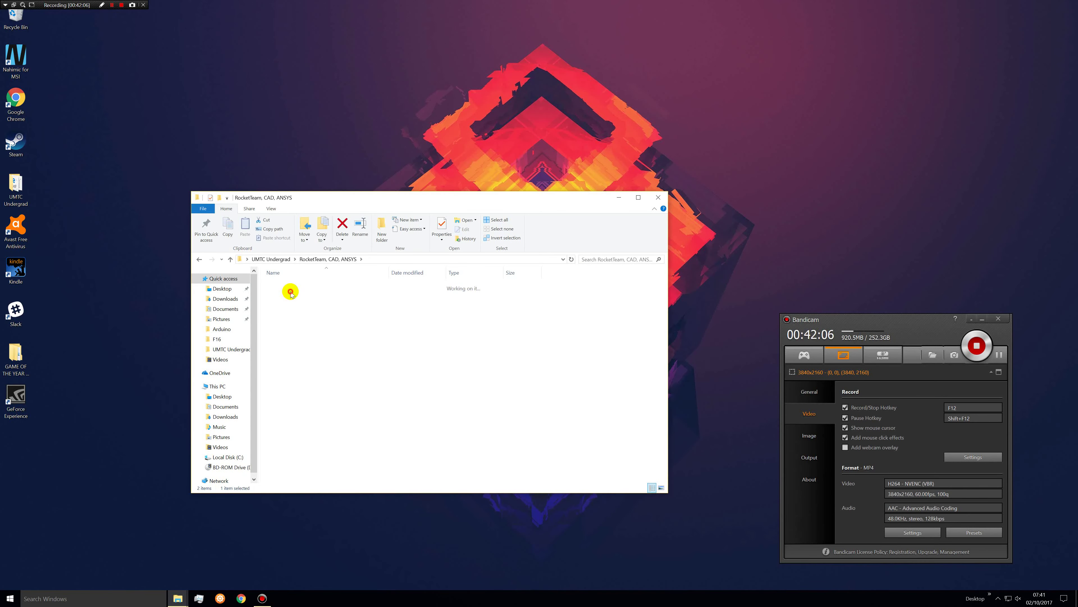
click(313, 467)
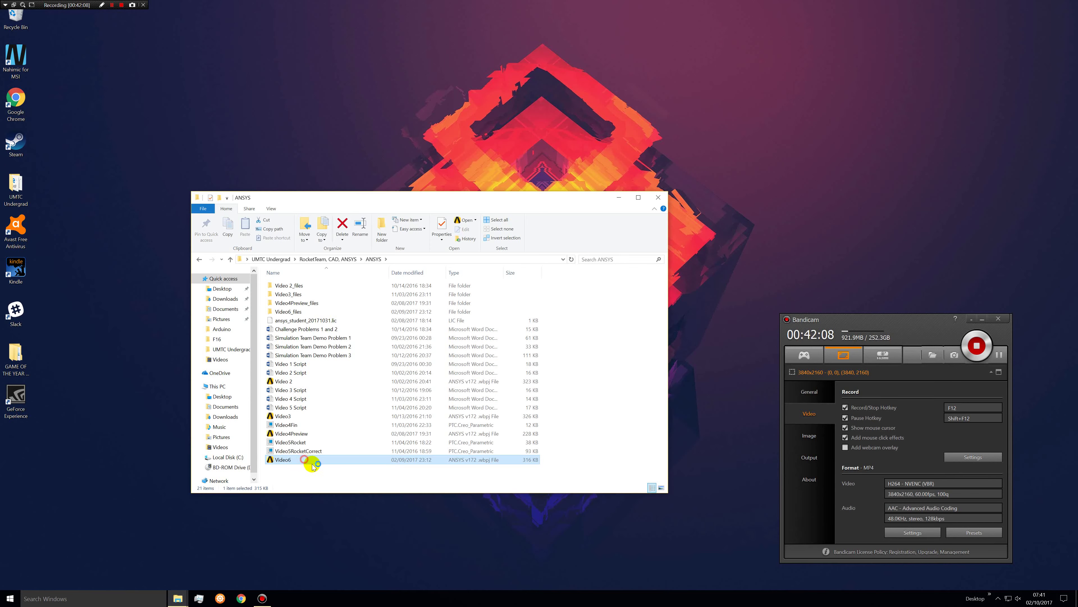
click(303, 200)
click(619, 197)
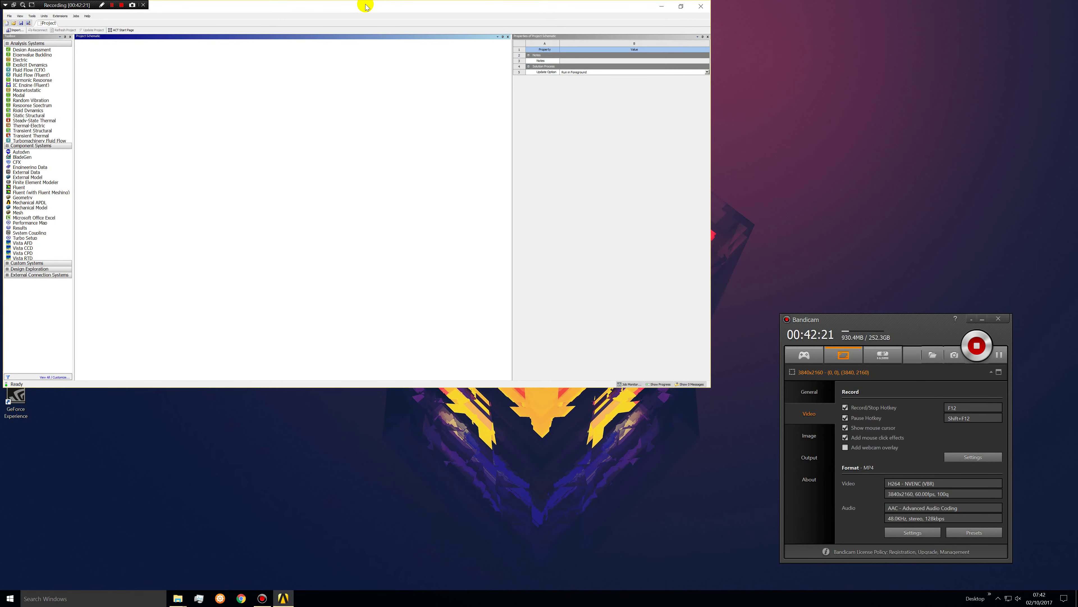
Step: Maximize the Workbench window and open the Results of the Fluid Flow (CFX) system in CFD-Post
drag(365, 7, 471, 110)
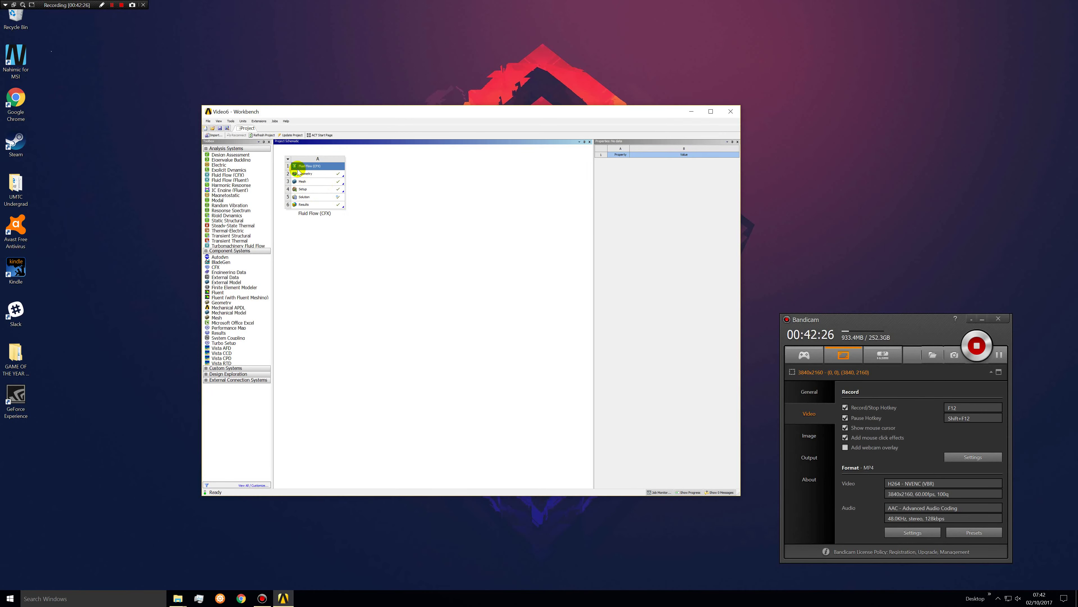
click(710, 111)
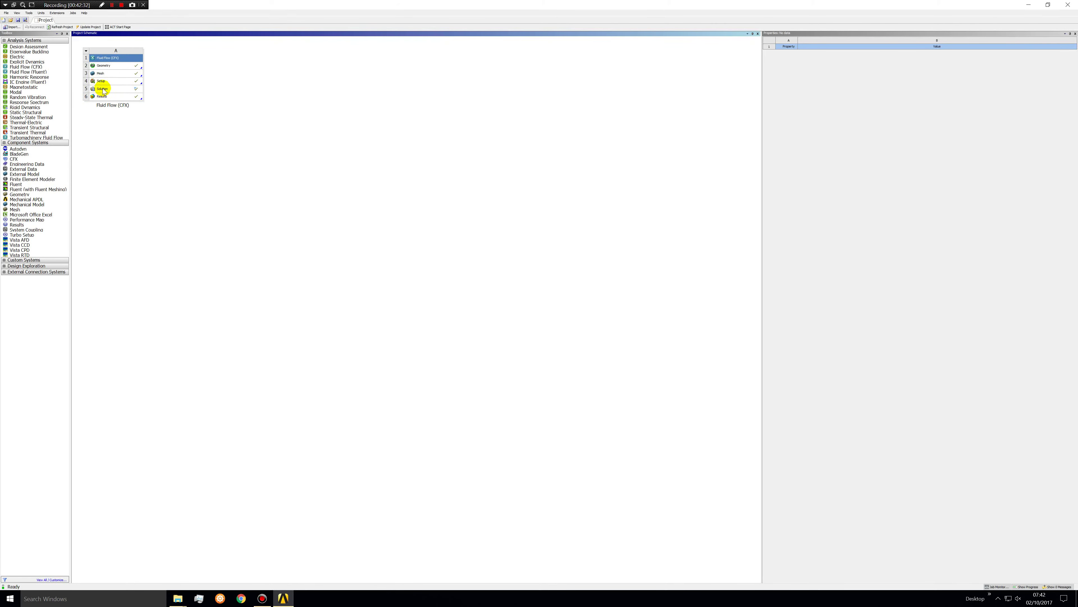
click(136, 89)
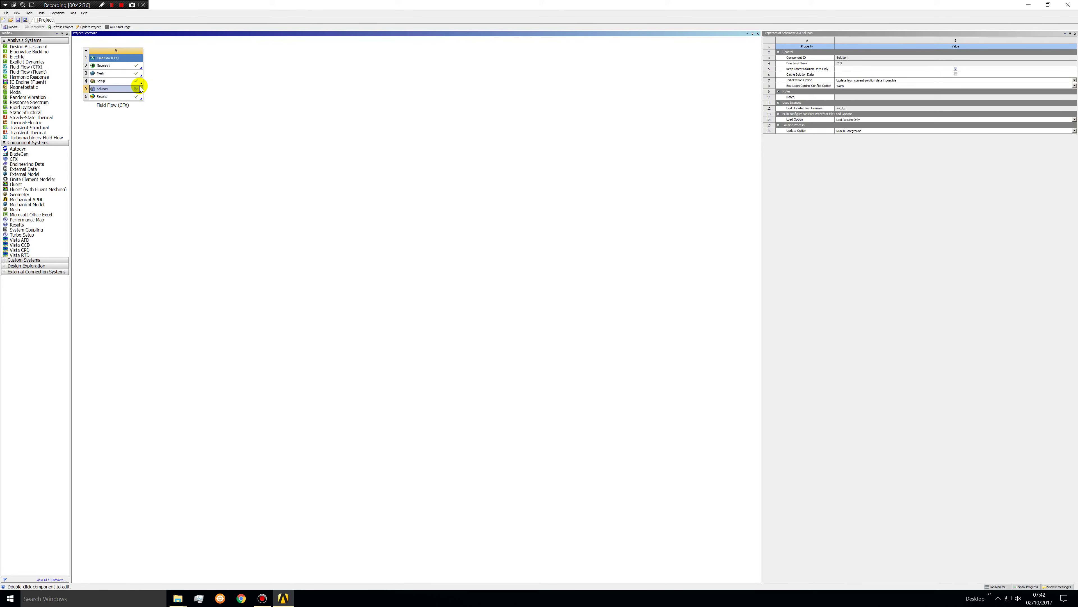
double_click(112, 98)
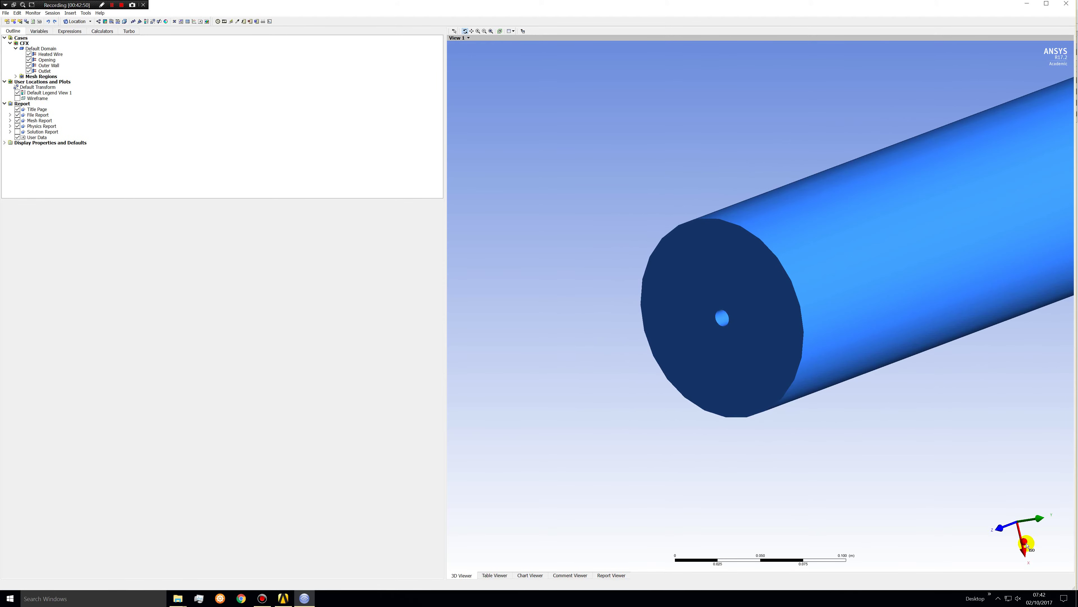
Step: Inspect the annular pipe in an isometric view and up close at its end face with the central wire hole
click(1024, 540)
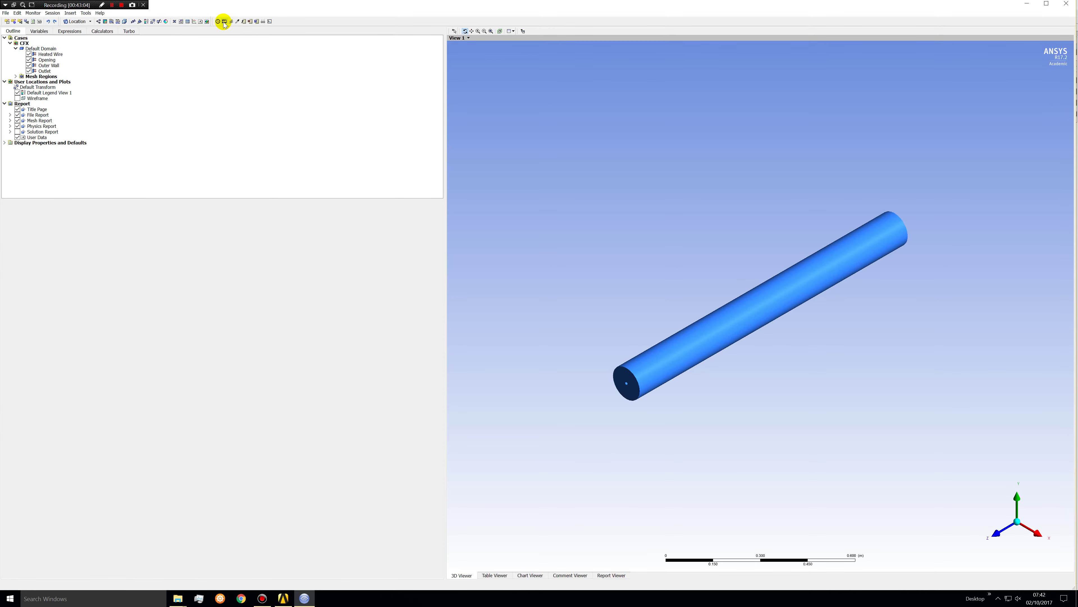
drag(693, 378, 609, 303)
scroll(650, 367, up, 5)
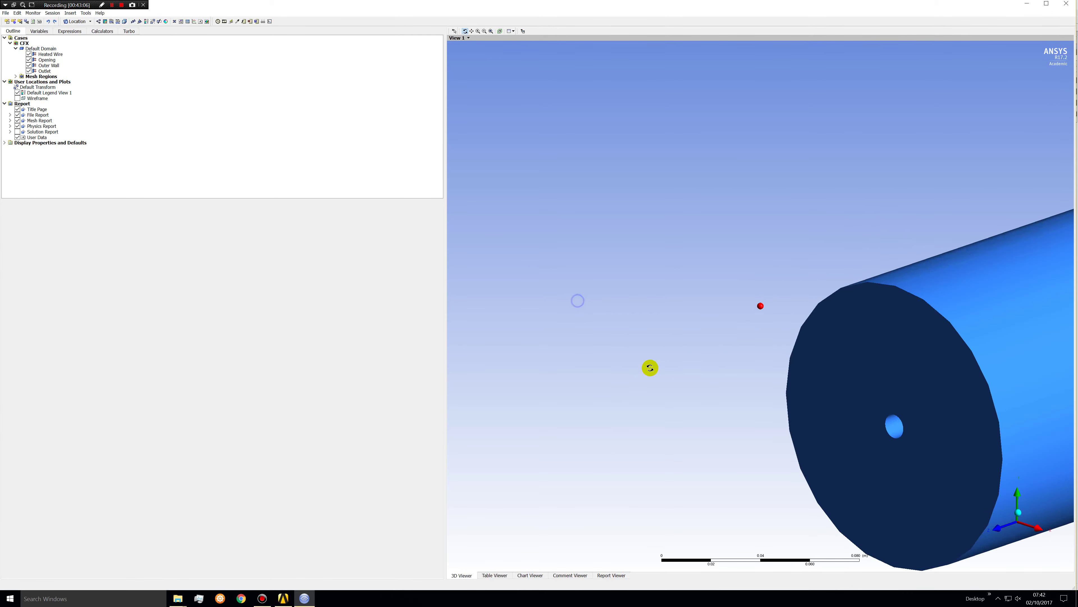
scroll(785, 366, down, 5)
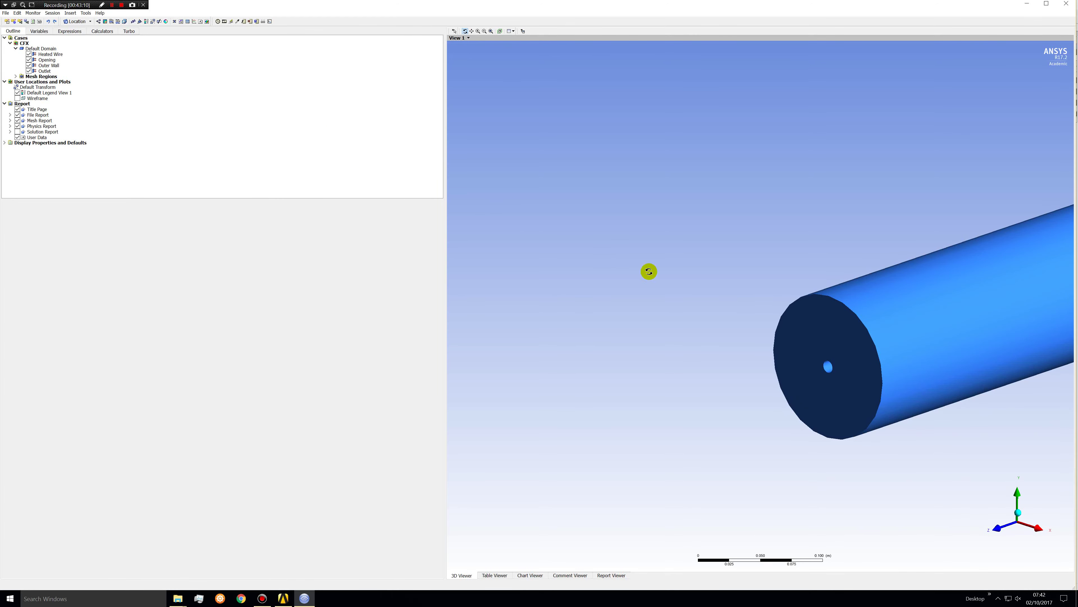
drag(838, 336, 886, 368)
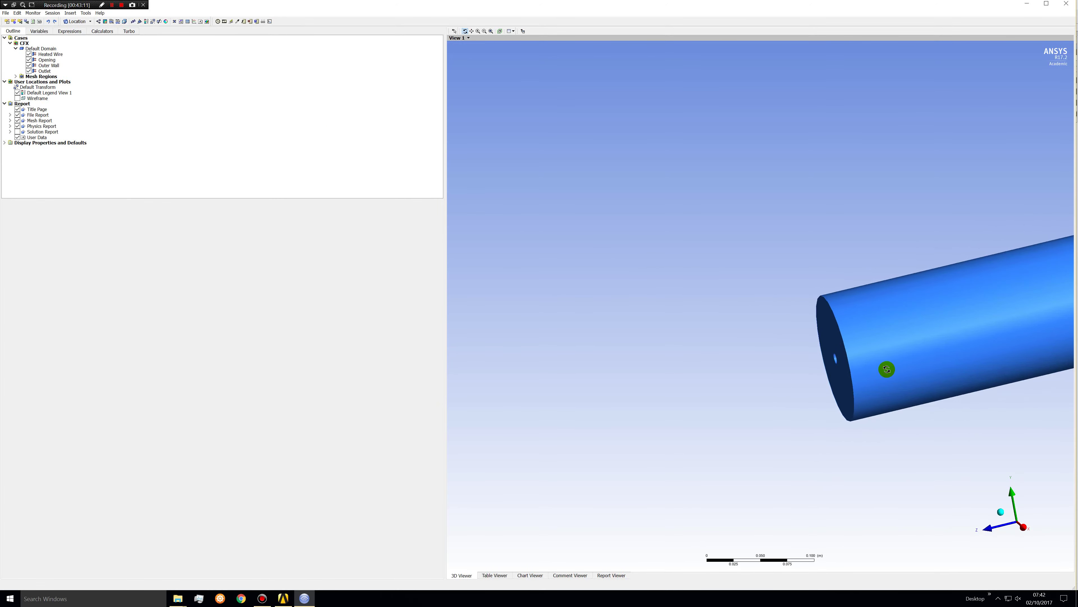
click(1002, 512)
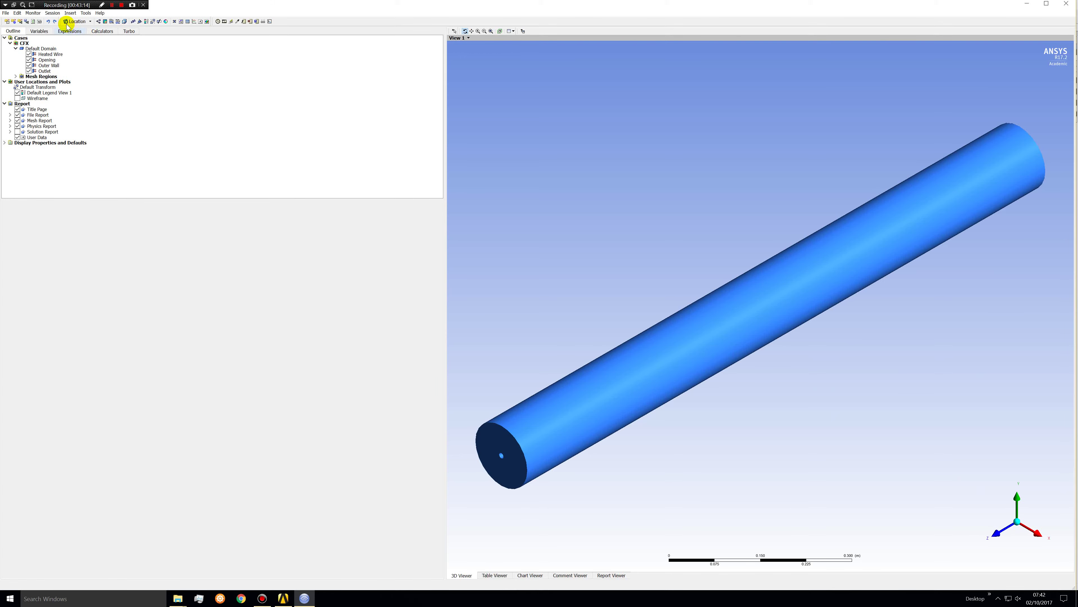
drag(556, 376, 570, 365)
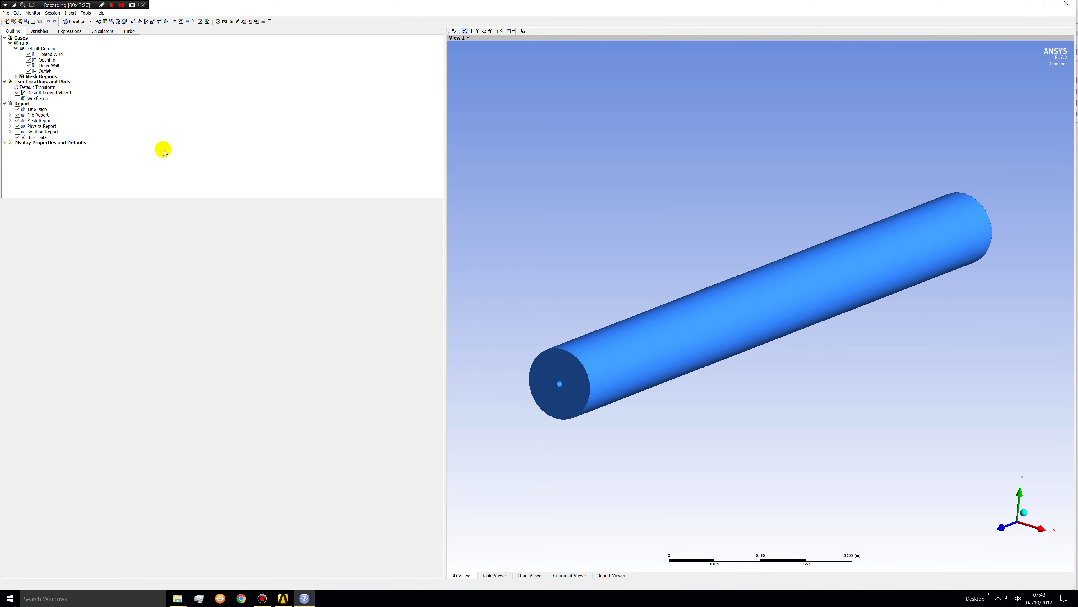
Step: Insert a plane location under the default name Plane 1 and open the choices for its definition method
click(87, 23)
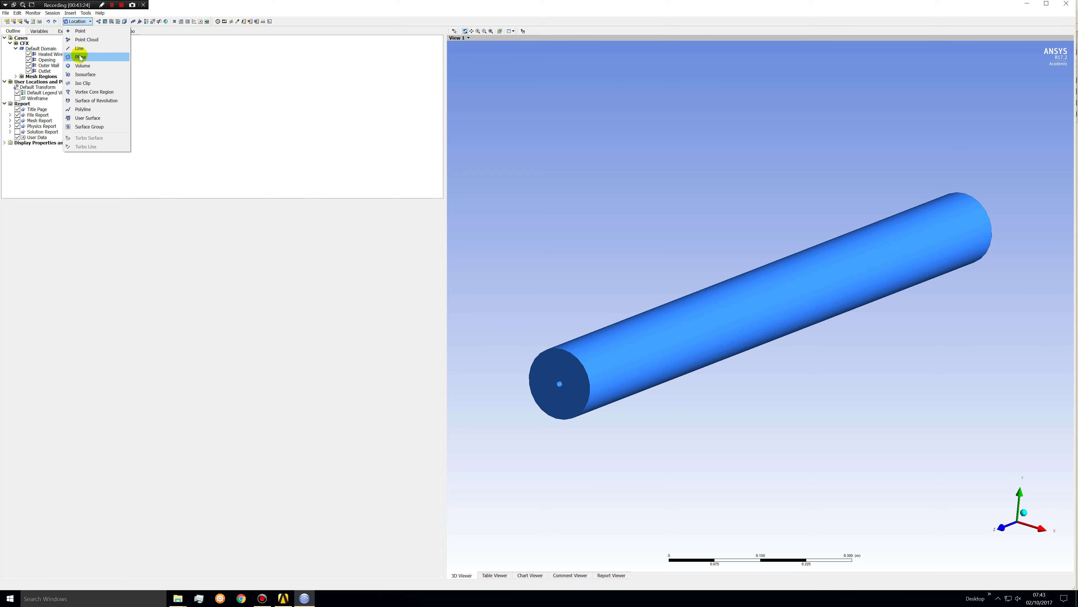
click(81, 58)
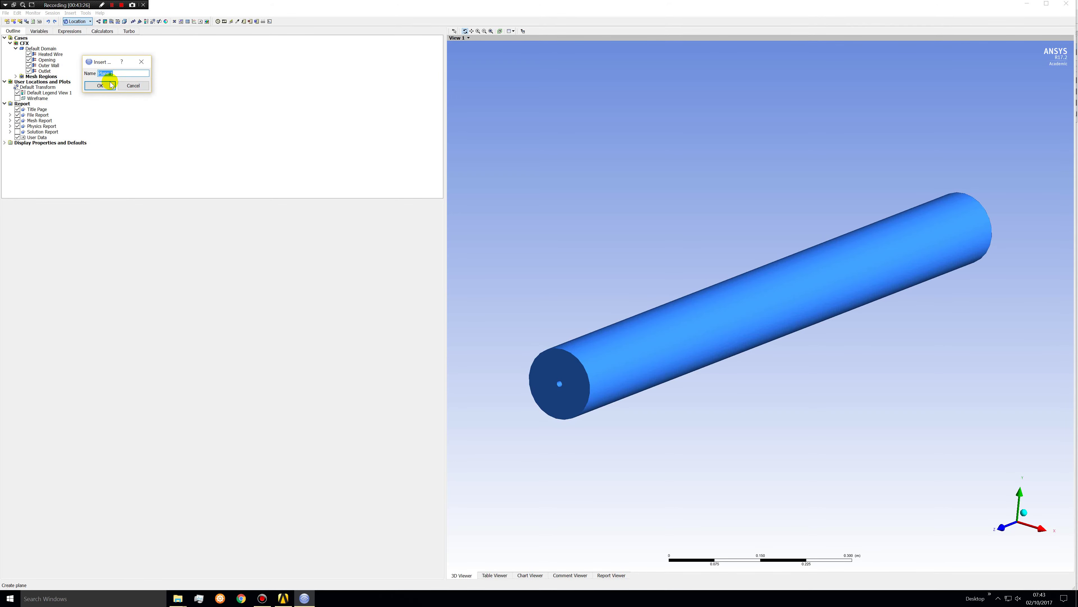
click(100, 86)
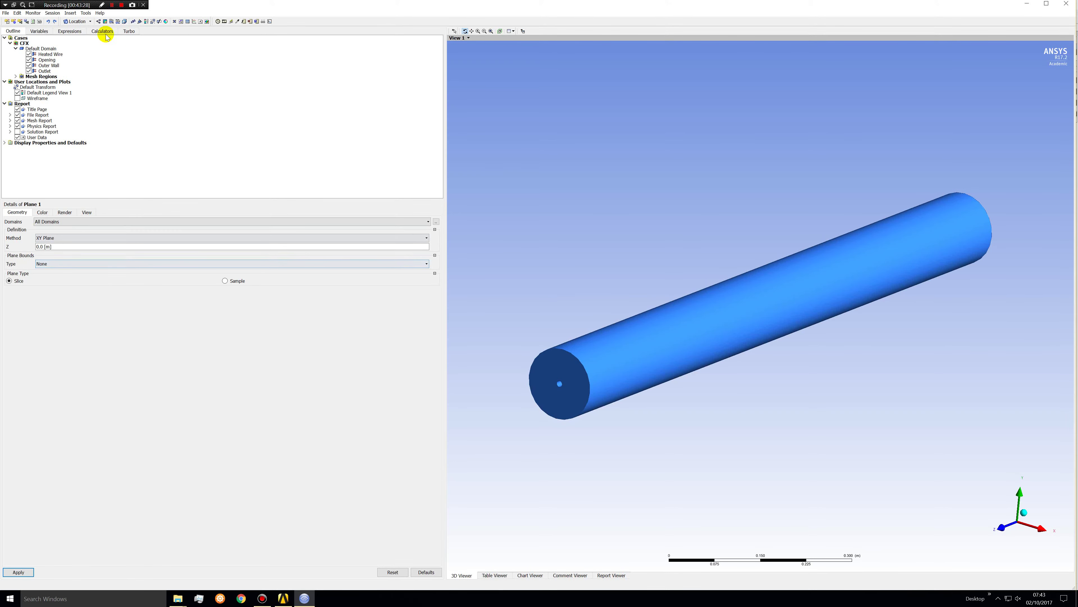
click(50, 239)
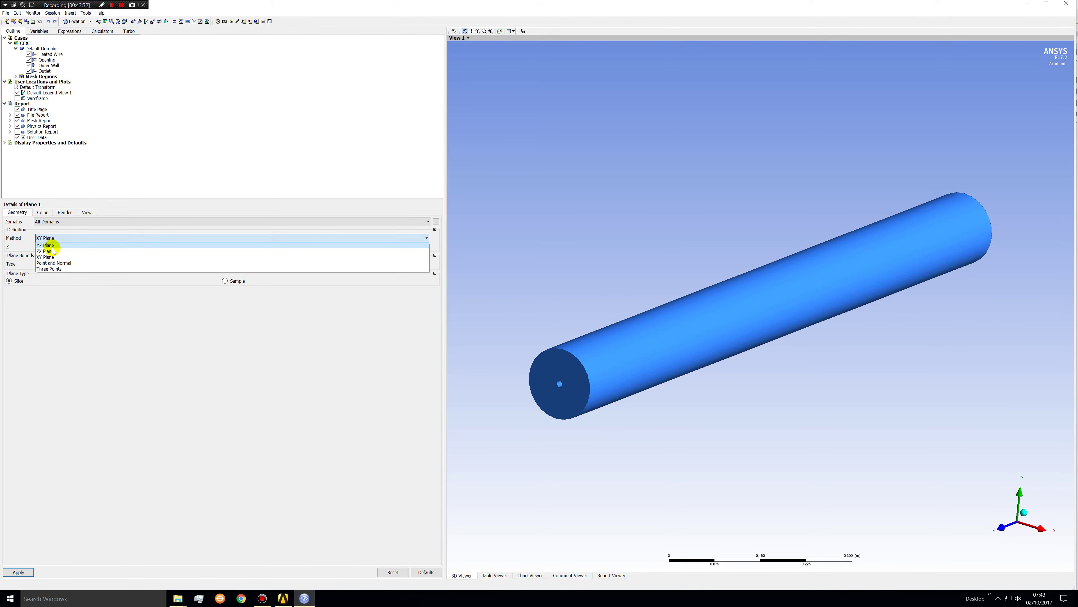